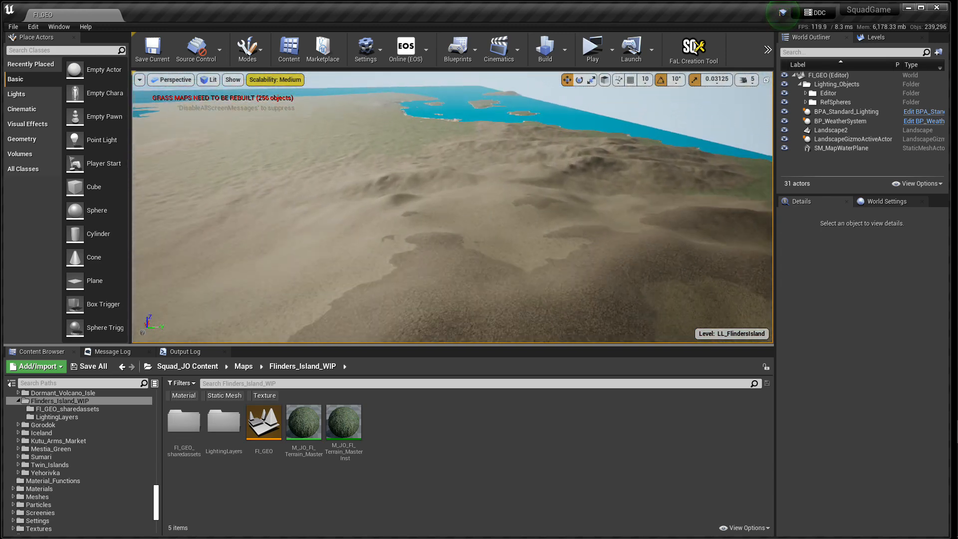
right_click_drag(452, 207, 237, 185)
right_click_drag(453, 208, 466, 224)
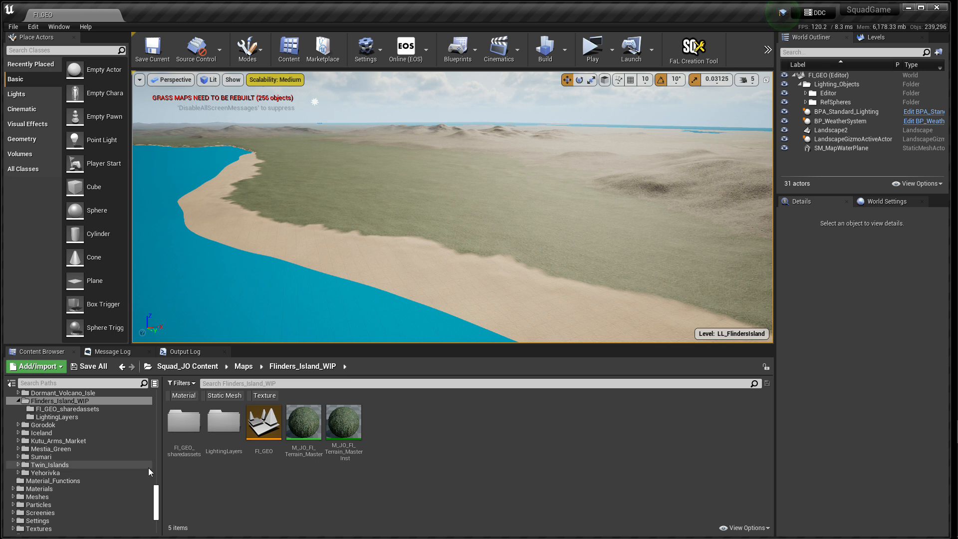
Step: Collapse the Black_Rock_Beach folder and open the JO_MainGrass_Heavy_C landscape grass type from the Squad_JO Grass_Types folder
scroll(112, 493, "up", 4)
scroll(112, 493, "up", 2)
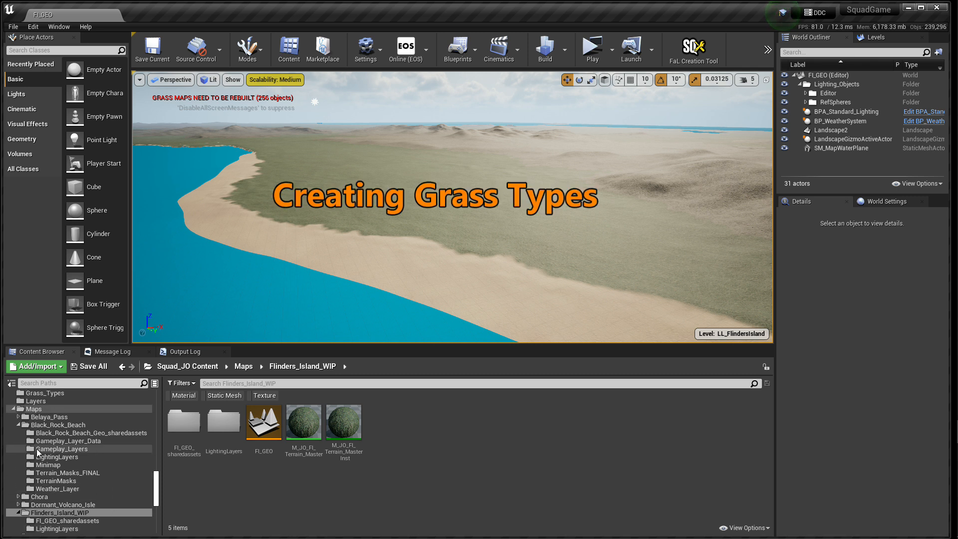
left_click(18, 425)
scroll(73, 465, "up", 2)
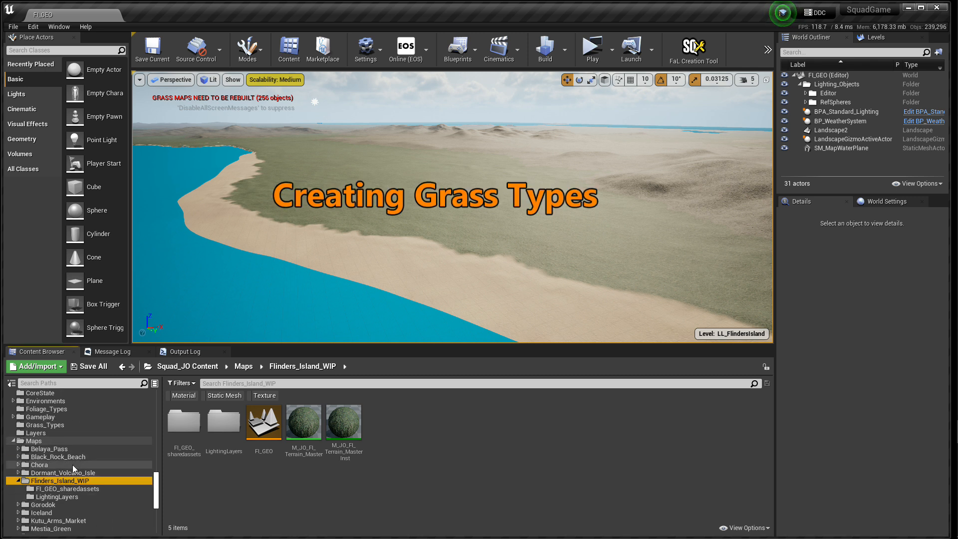
left_click(46, 425)
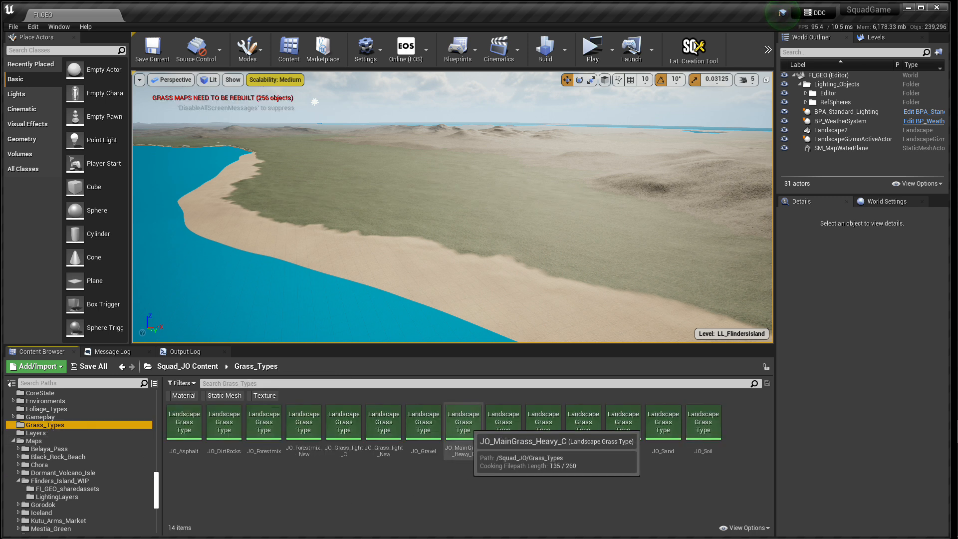
double_click(464, 427)
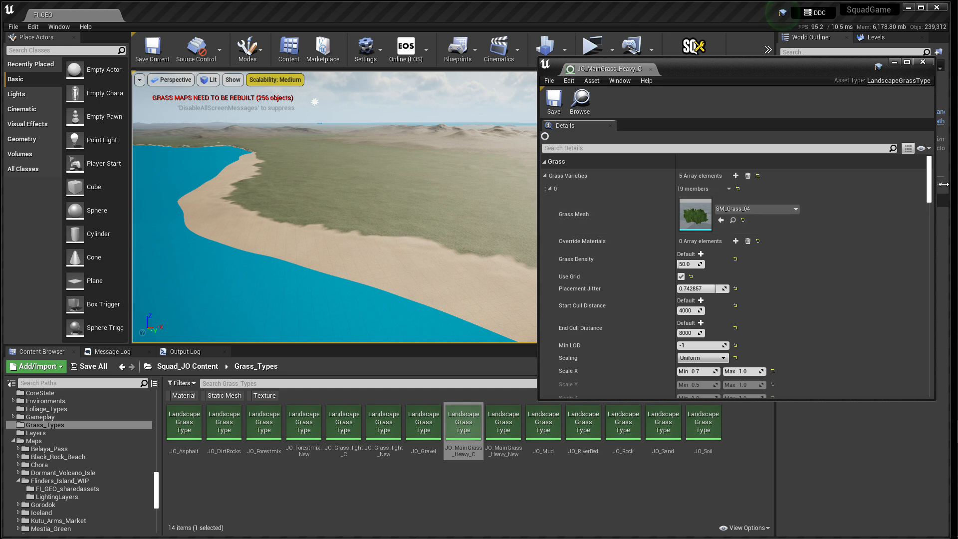
Step: Examine the first grass variety's mesh, density, placement jitter, cull distances, scaling, rotation and surface alignment settings
left_click_drag(930, 180, 920, 162)
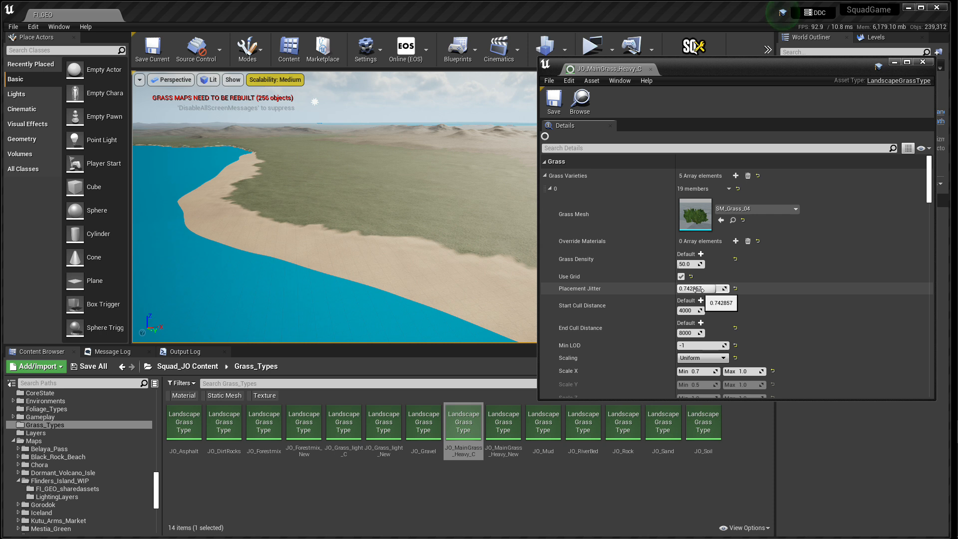
scroll(699, 290, "down", 10)
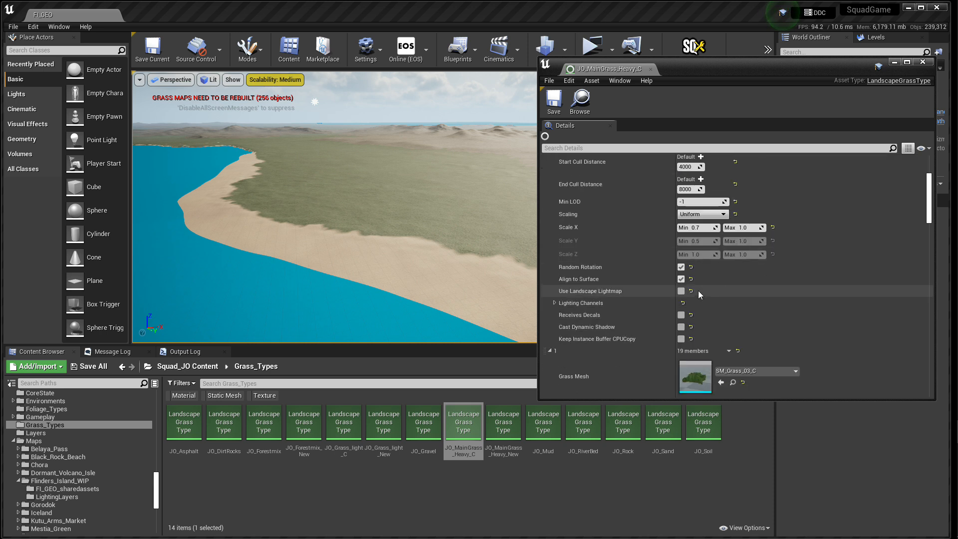
scroll(699, 290, "down", 1)
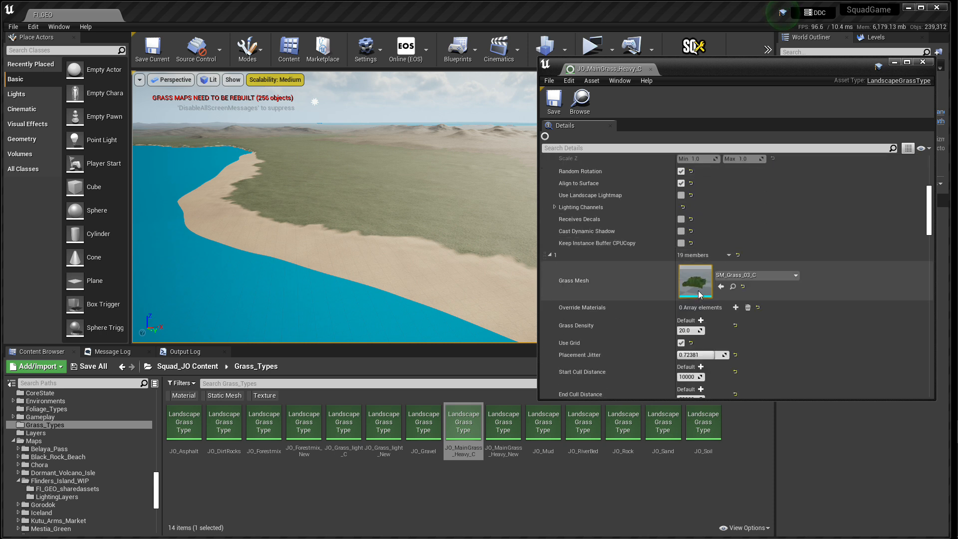
scroll(699, 290, "up", 13)
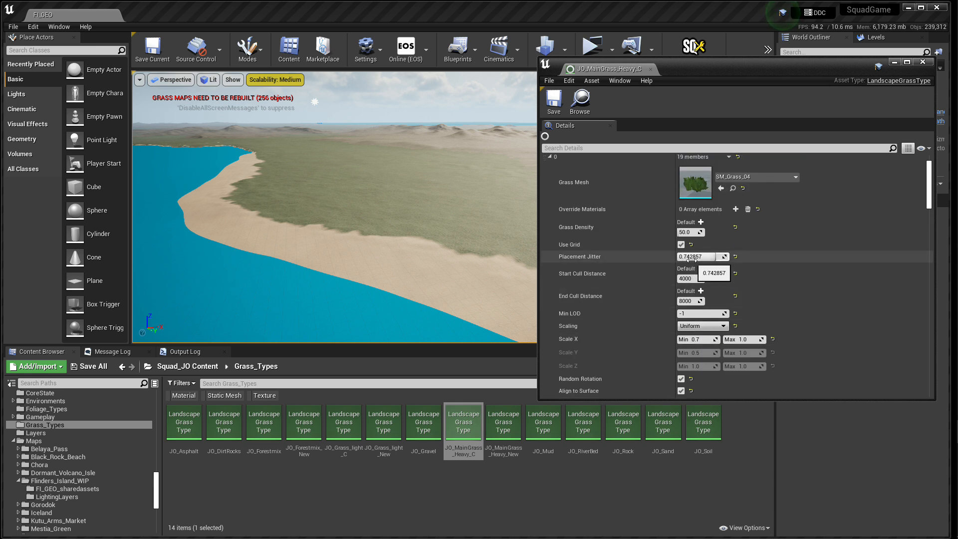
scroll(704, 263, "down", 10)
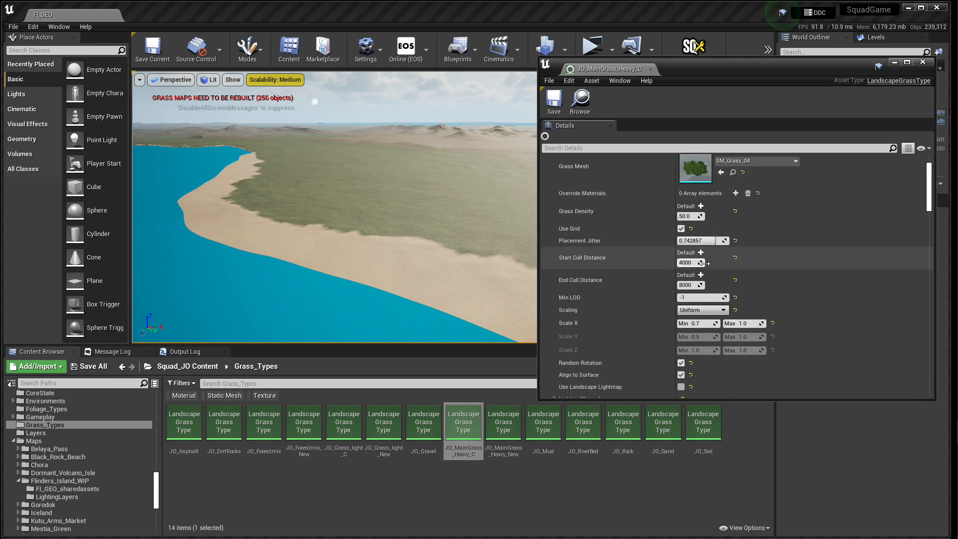
scroll(705, 267, "down", 5)
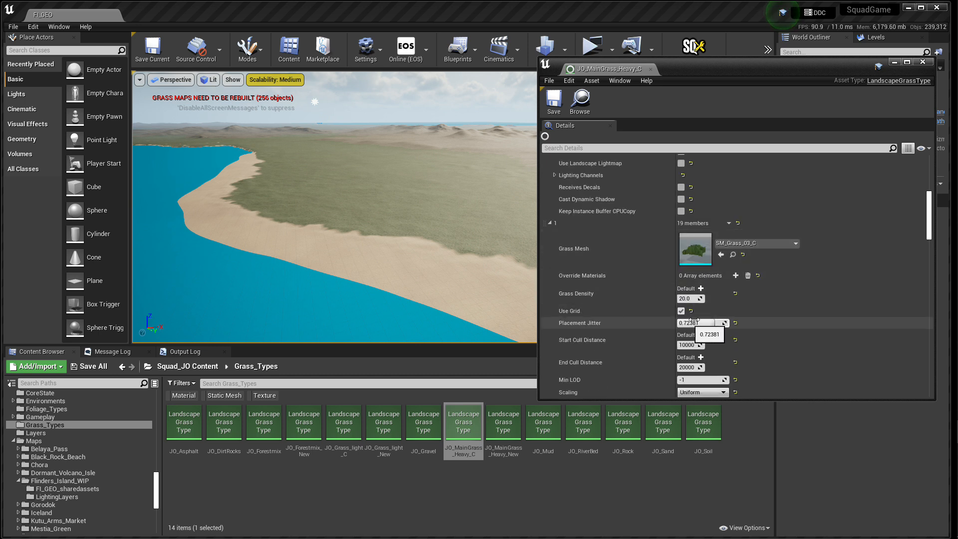
scroll(724, 319, "up", 5)
scroll(741, 309, "up", 8)
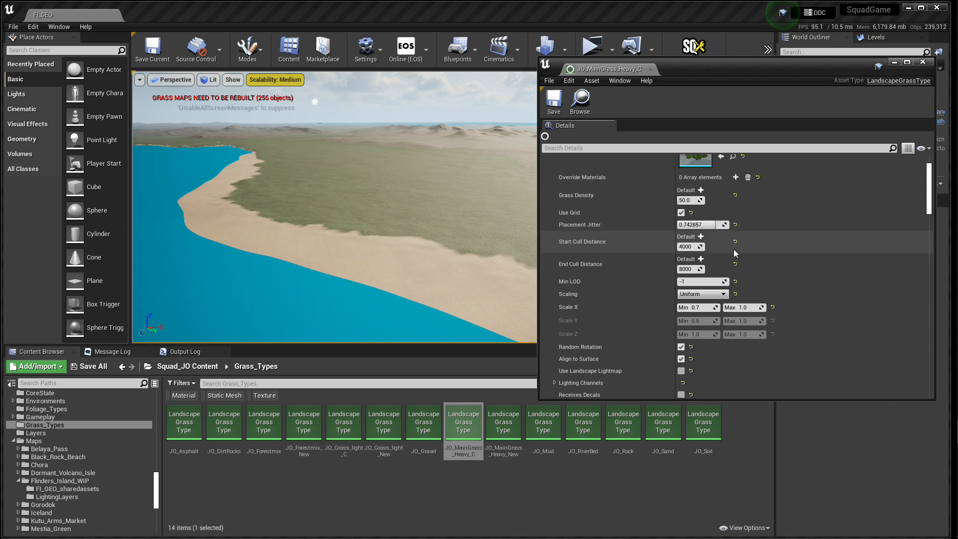
scroll(774, 258, "down", 1)
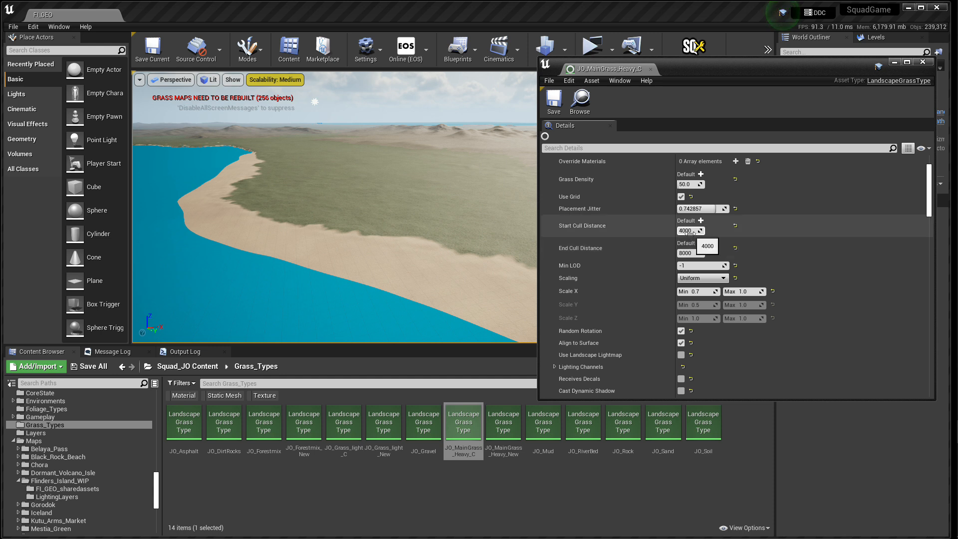
scroll(770, 251, "up", 3)
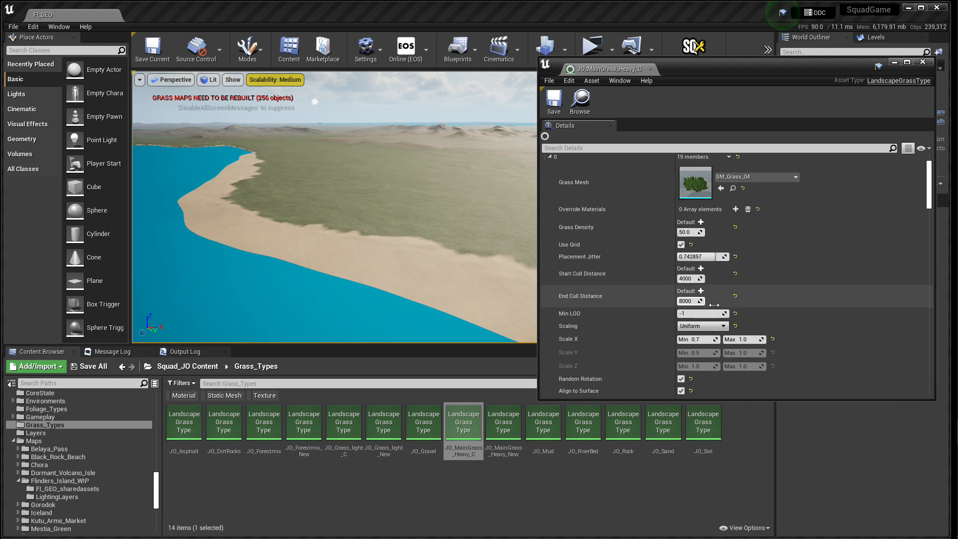
scroll(813, 298, "down", 4)
scroll(816, 299, "down", 2)
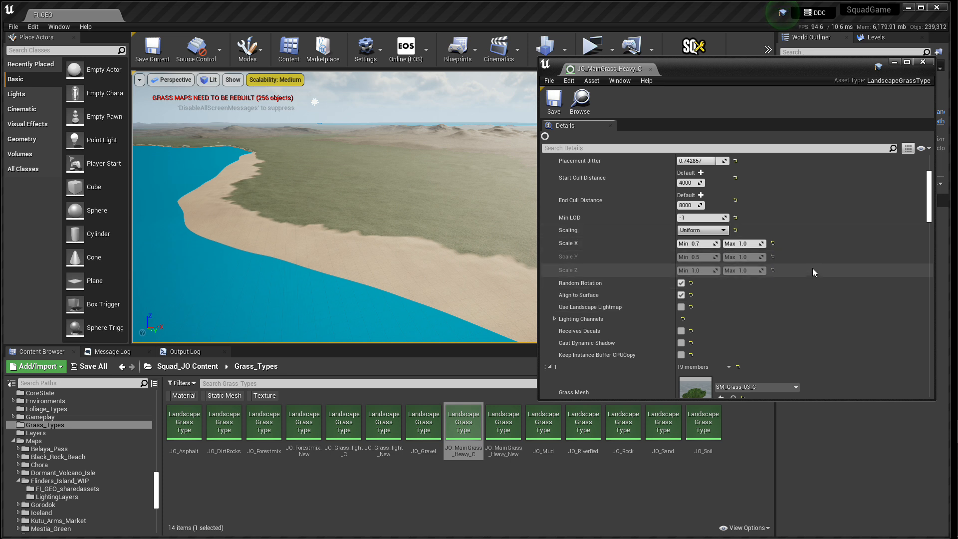
scroll(809, 279, "down", 1)
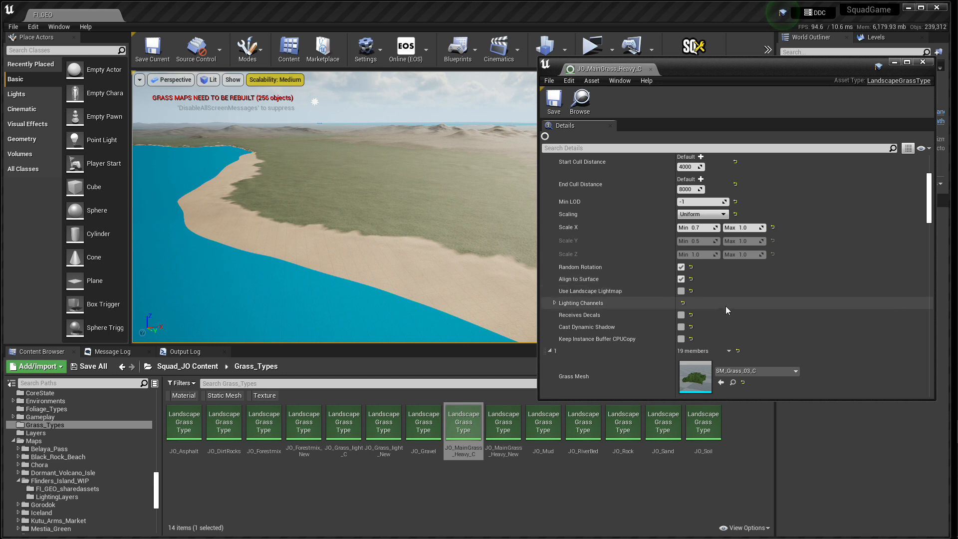
Step: Review the meshes, densities, cull distances and scaling of grass varieties 1 to 4, and close the grass type
scroll(730, 301, "down", 5)
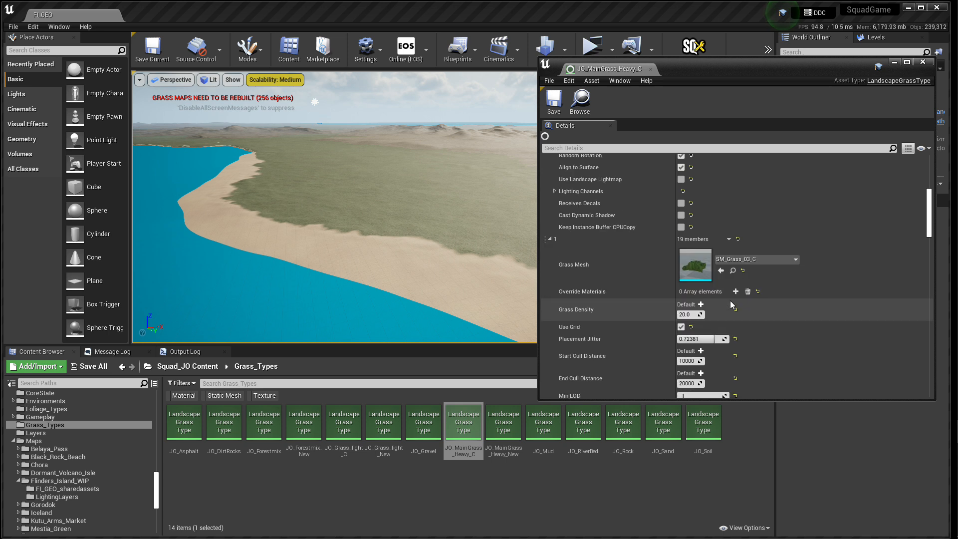
scroll(741, 301, "down", 1)
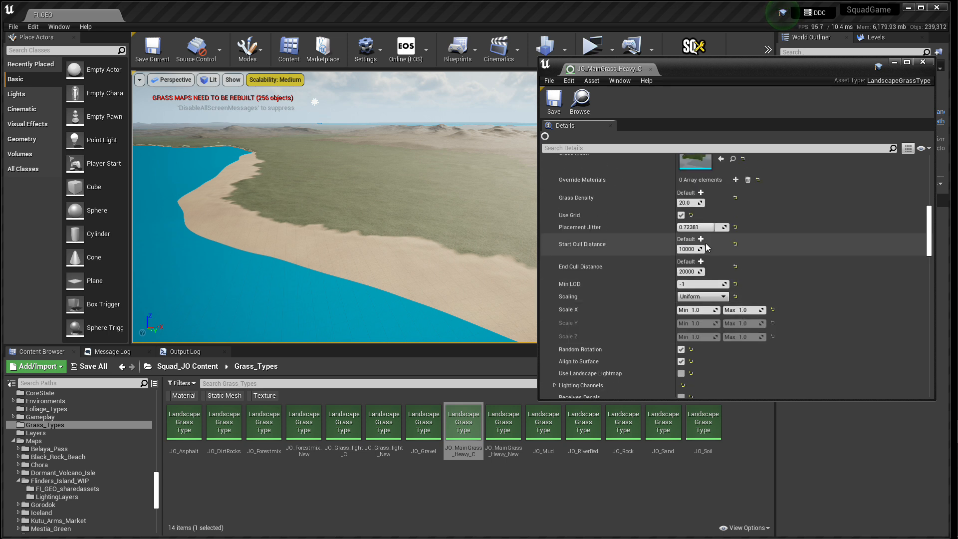
scroll(733, 309, "down", 10)
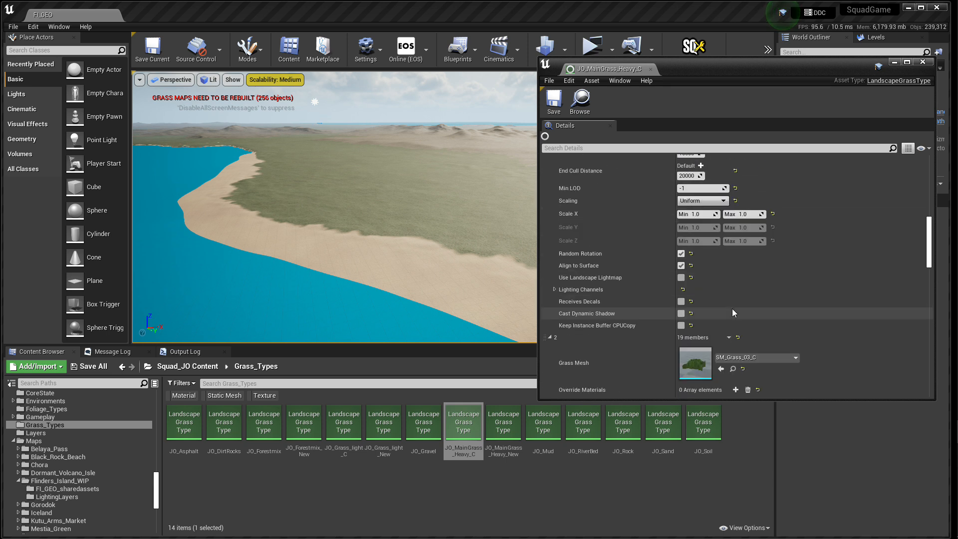
scroll(733, 308, "down", 15)
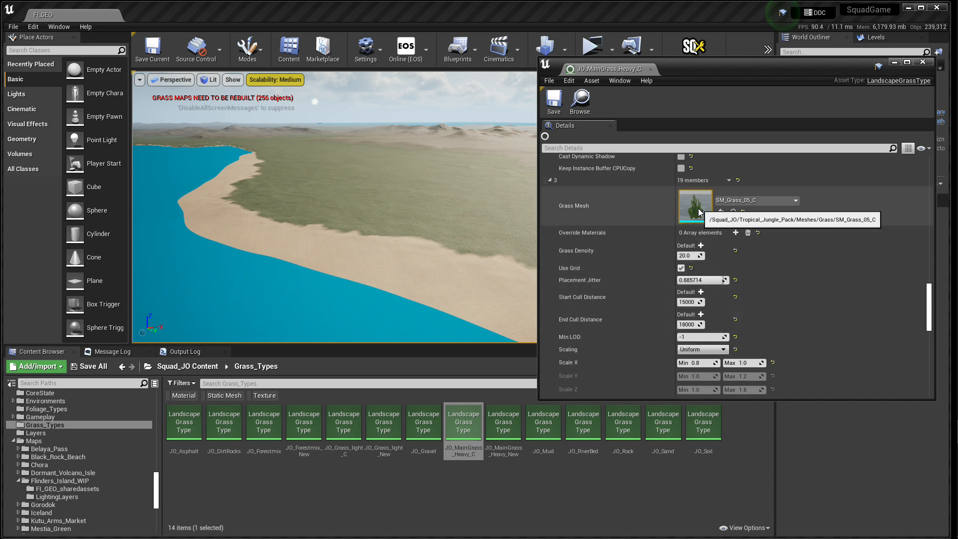
scroll(756, 280, "down", 6)
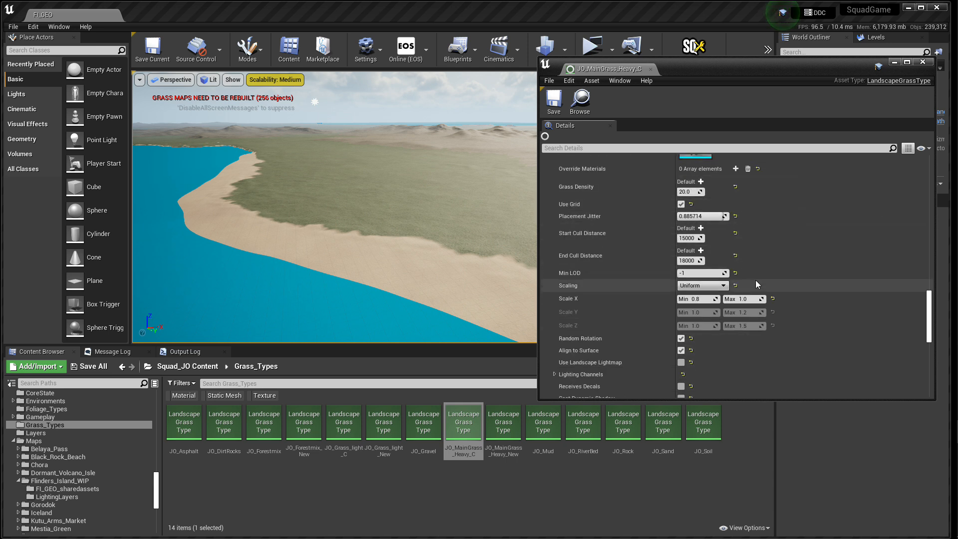
scroll(755, 284, "down", 8)
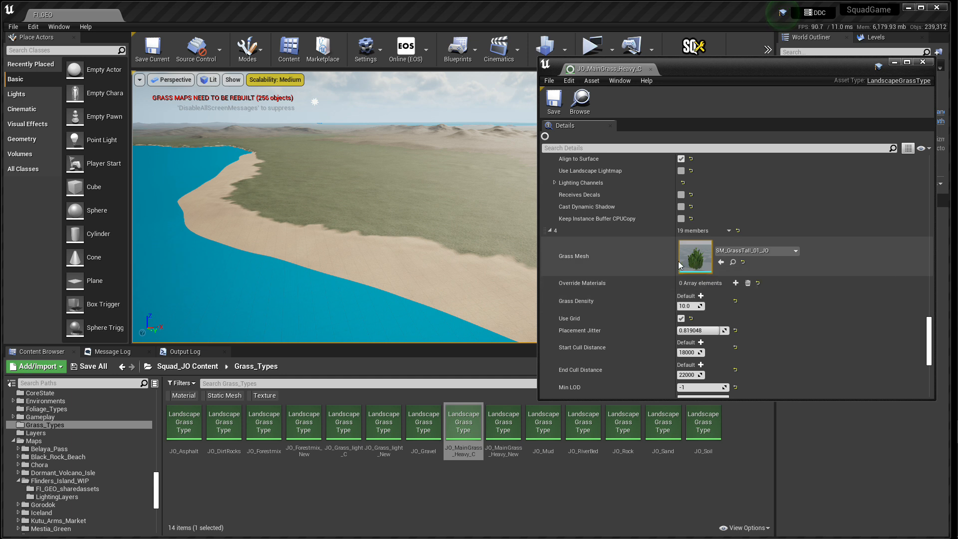
scroll(765, 306, "down", 3)
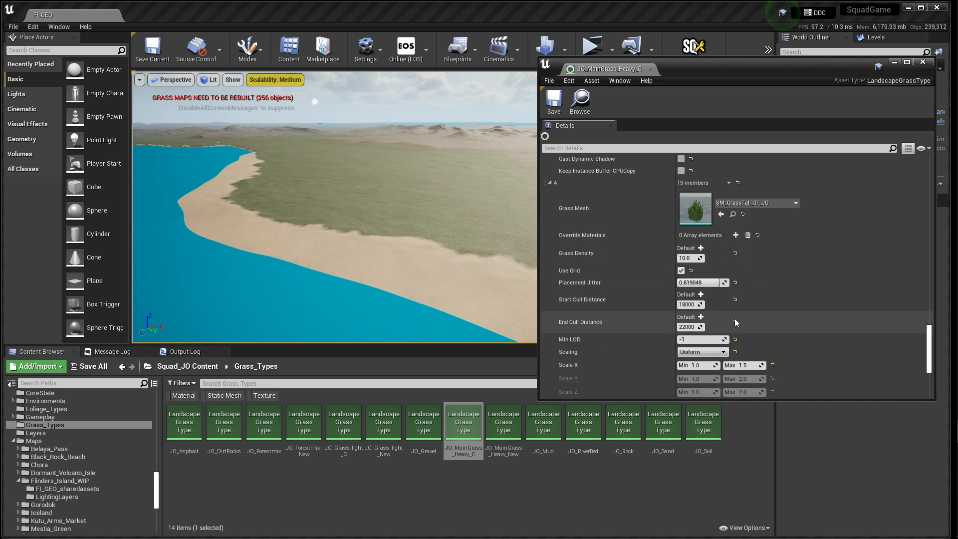
scroll(735, 319, "down", 3)
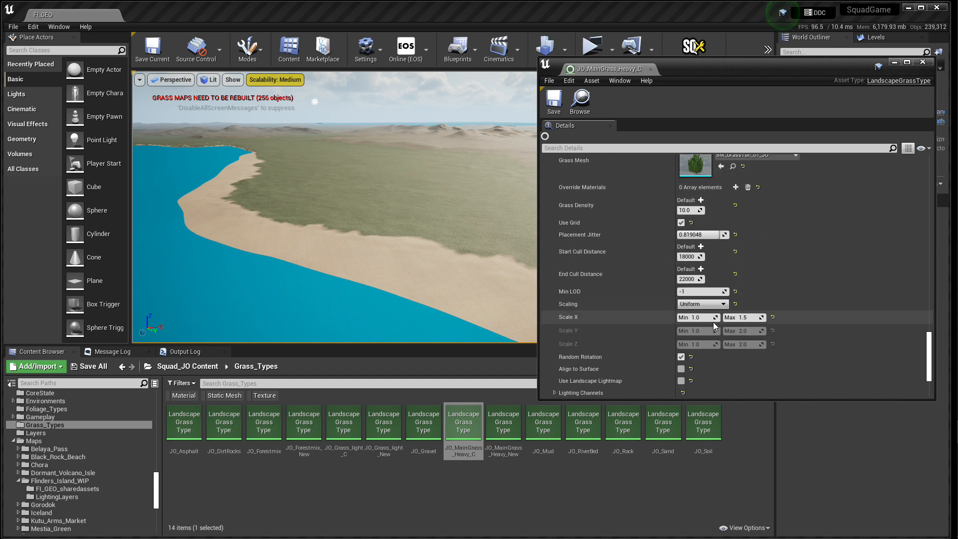
scroll(681, 293, "up", 10)
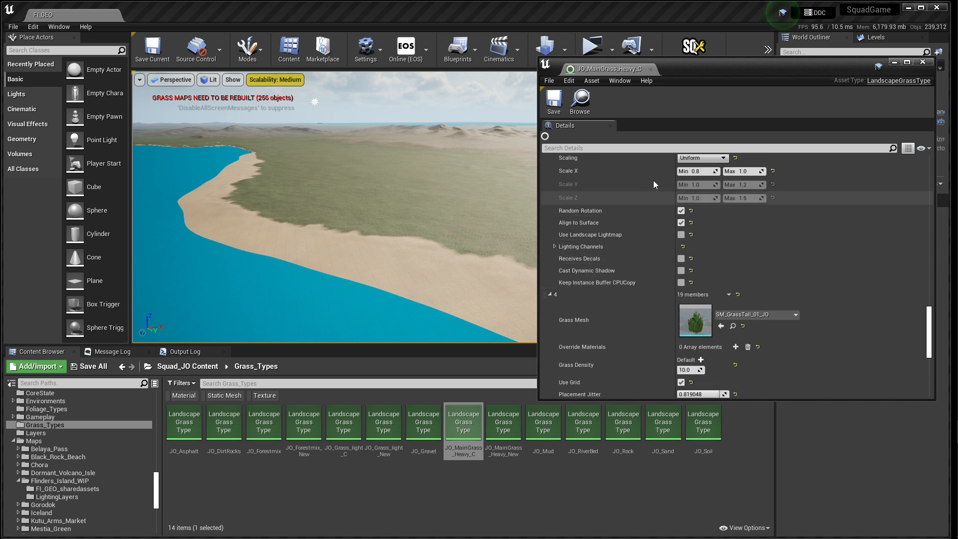
left_click(651, 69)
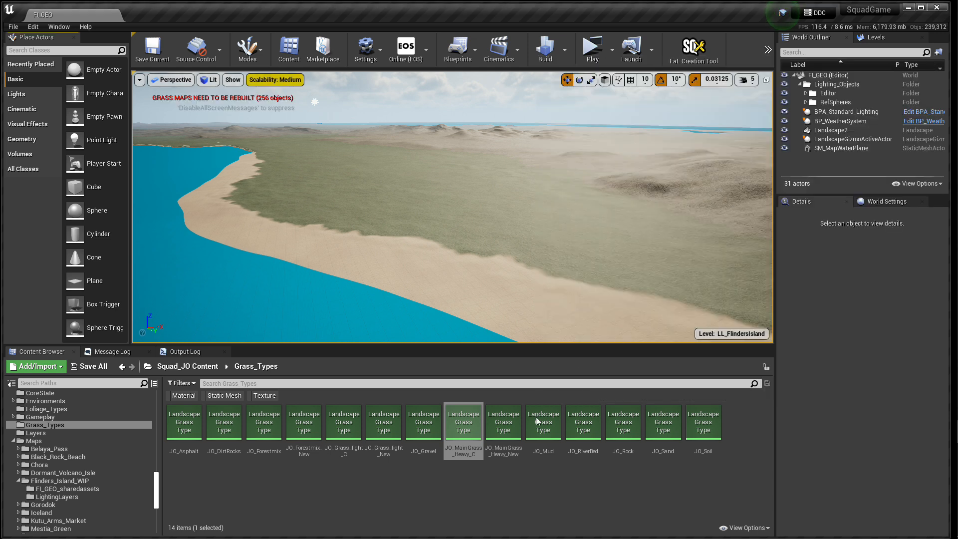
Step: Open the JO_Forestmix grass type and review the meshes and settings of its varieties 0 to 4
double_click(262, 419)
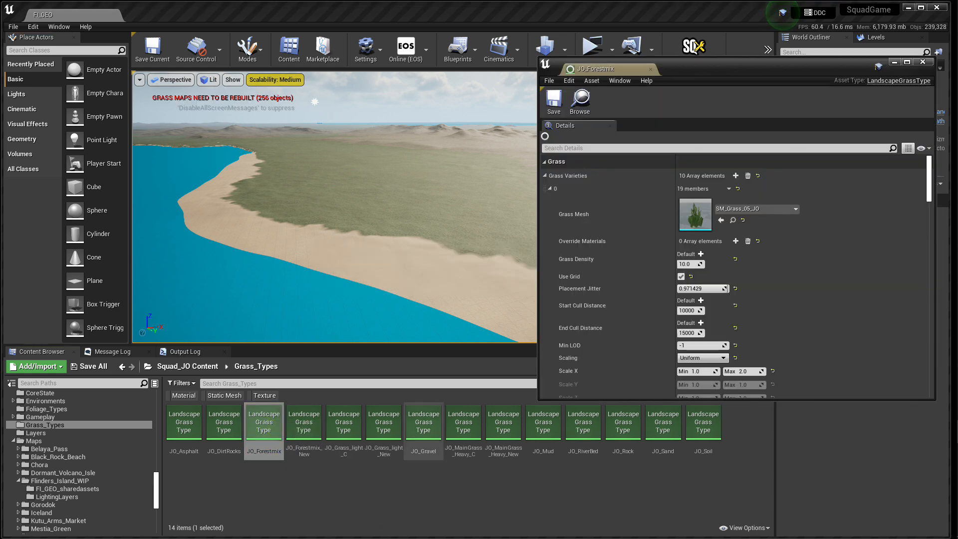
scroll(662, 274, "down", 10)
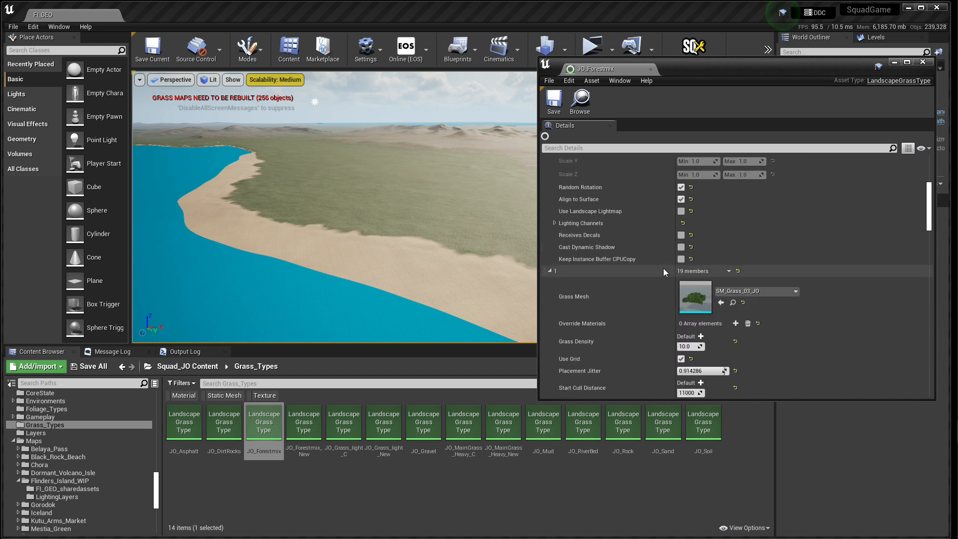
scroll(662, 269, "down", 15)
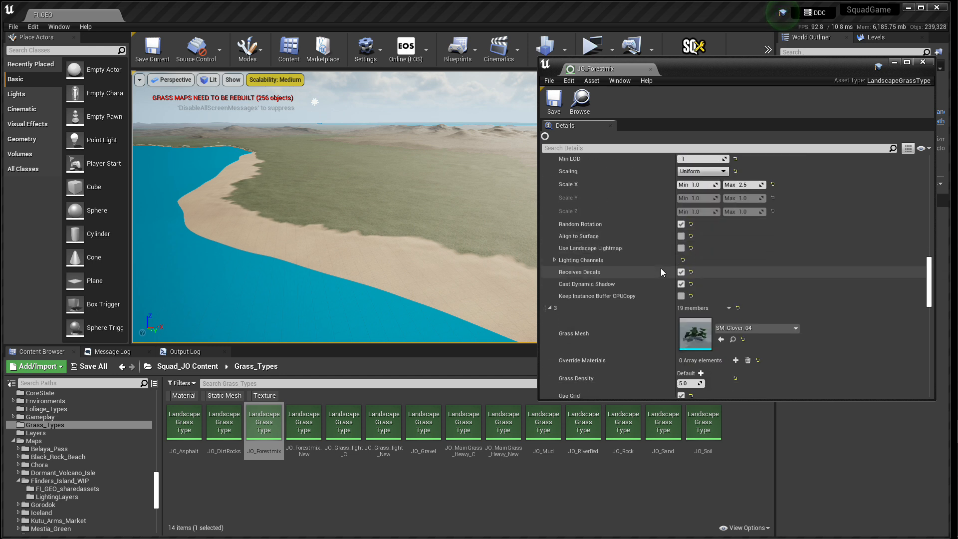
scroll(660, 254, "down", 8)
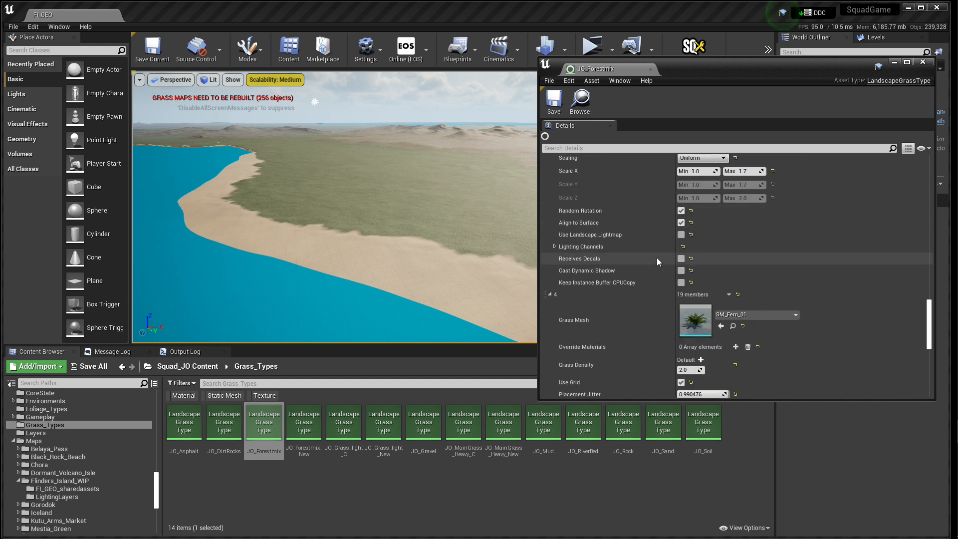
scroll(657, 259, "down", 8)
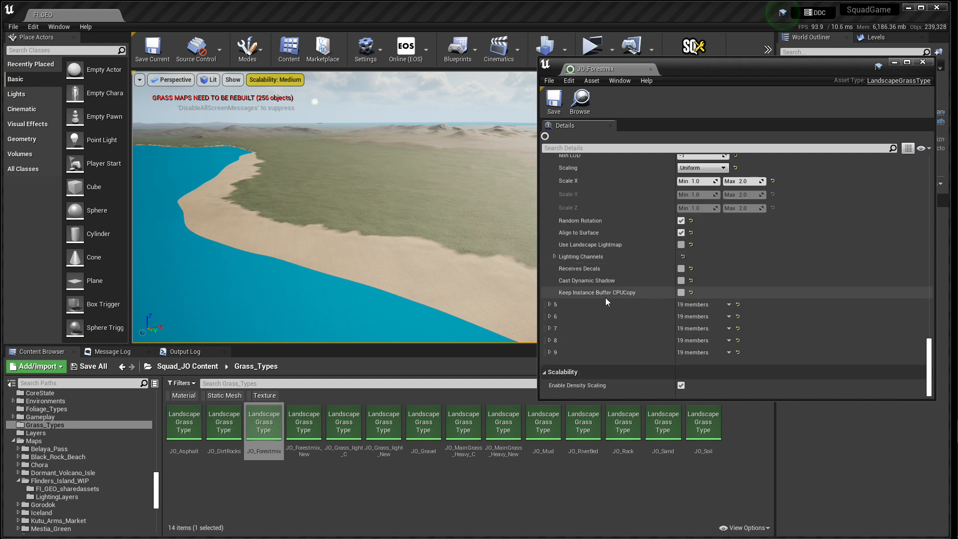
Step: Review the meshes, densities, cull distances and scaling of JO_Forestmix grass varieties 5 to 9, and close the grass type
left_click(549, 304)
scroll(571, 310, "down", 8)
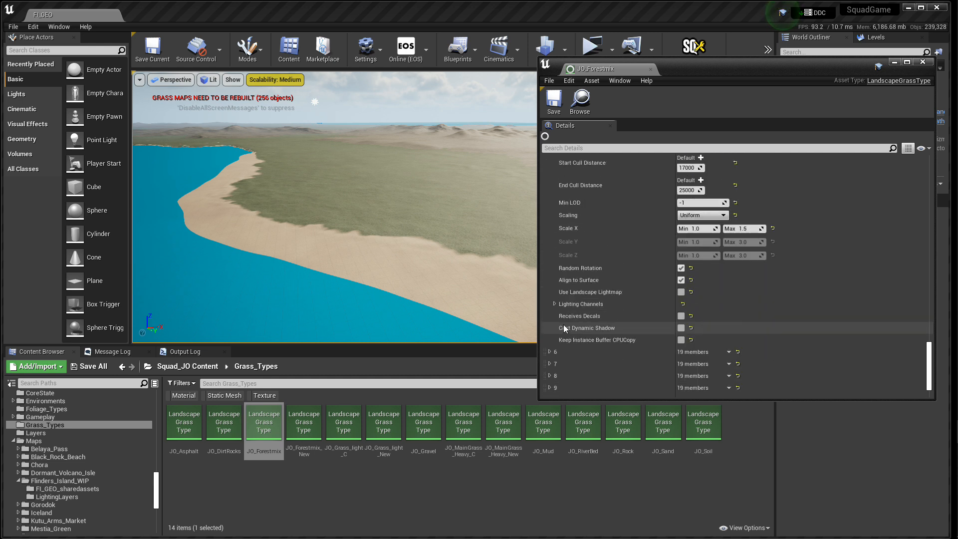
left_click(550, 316)
scroll(617, 325, "down", 8)
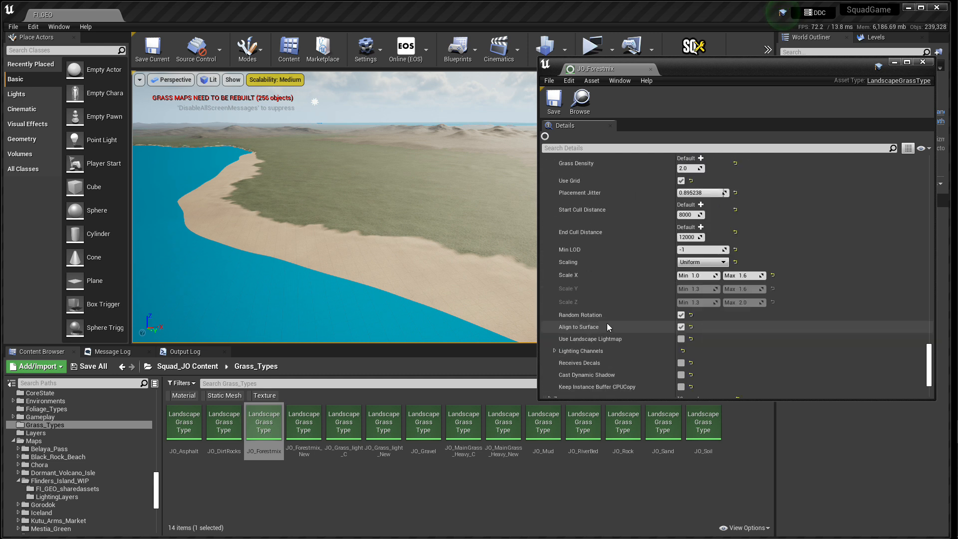
left_click(550, 328)
scroll(597, 323, "down", 5)
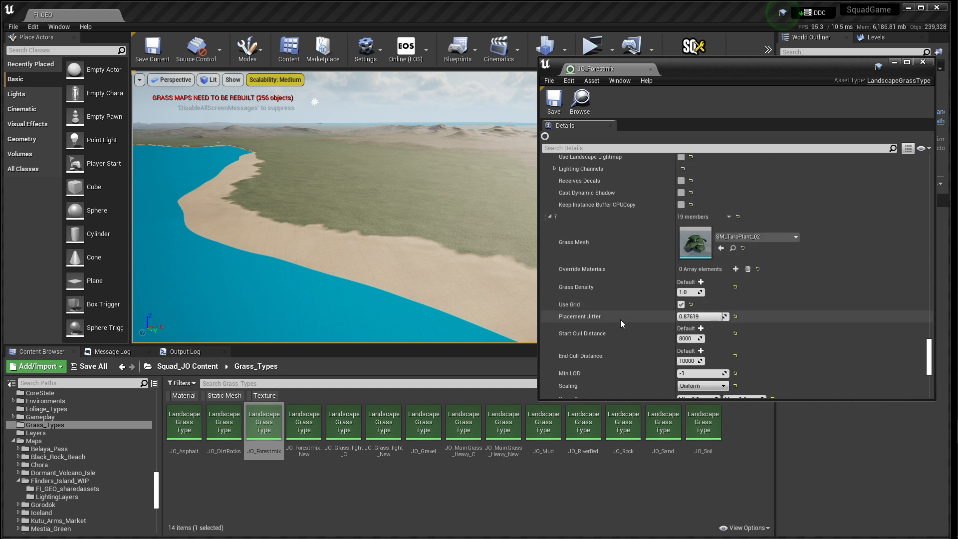
scroll(561, 355, "down", 3)
left_click(549, 347)
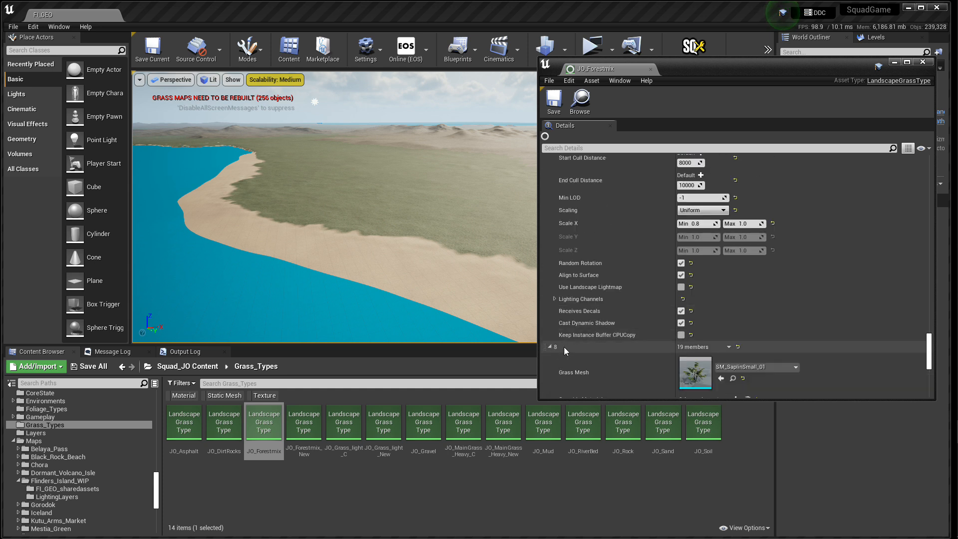
scroll(616, 334, "down", 5)
scroll(616, 333, "down", 5)
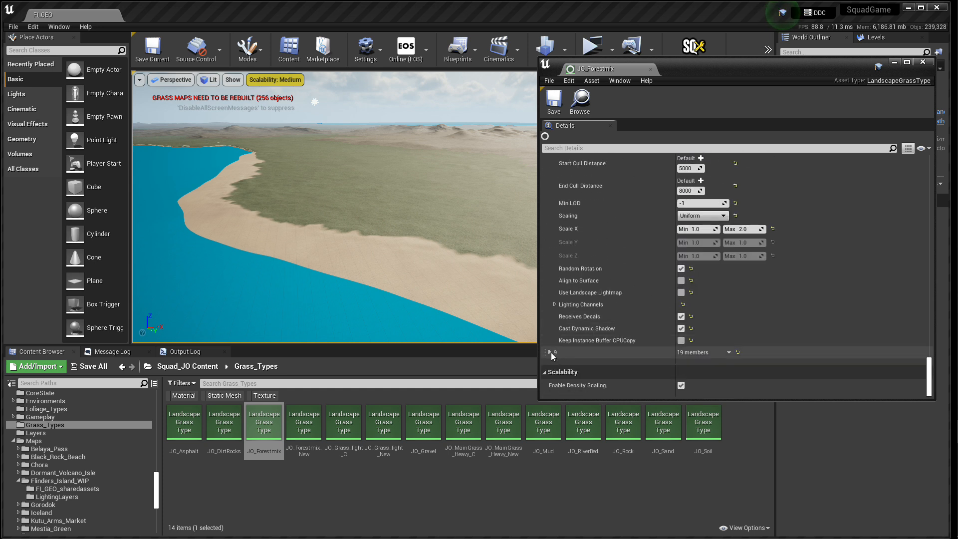
left_click(552, 352)
scroll(626, 340, "down", 4)
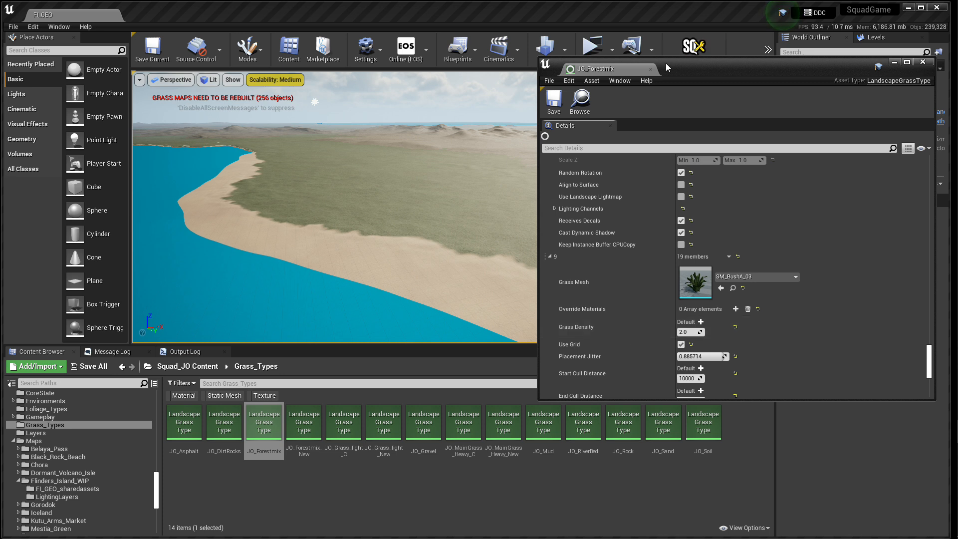
left_click(651, 69)
left_click(434, 508)
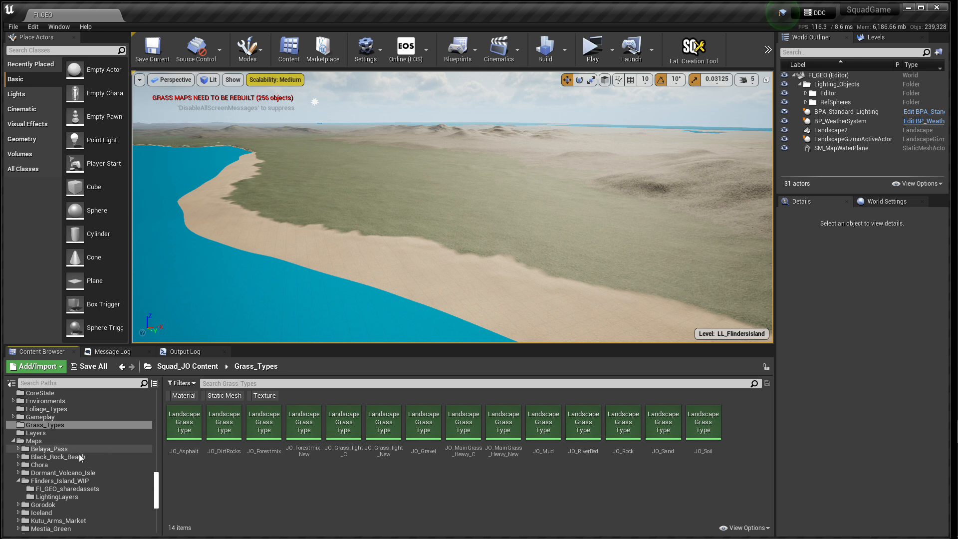
Step: Open the M_JO_FI_Terrain_Master material from the Flinders_Island_WIP folder and locate the Grass output node in its Grass Types section
left_click(60, 481)
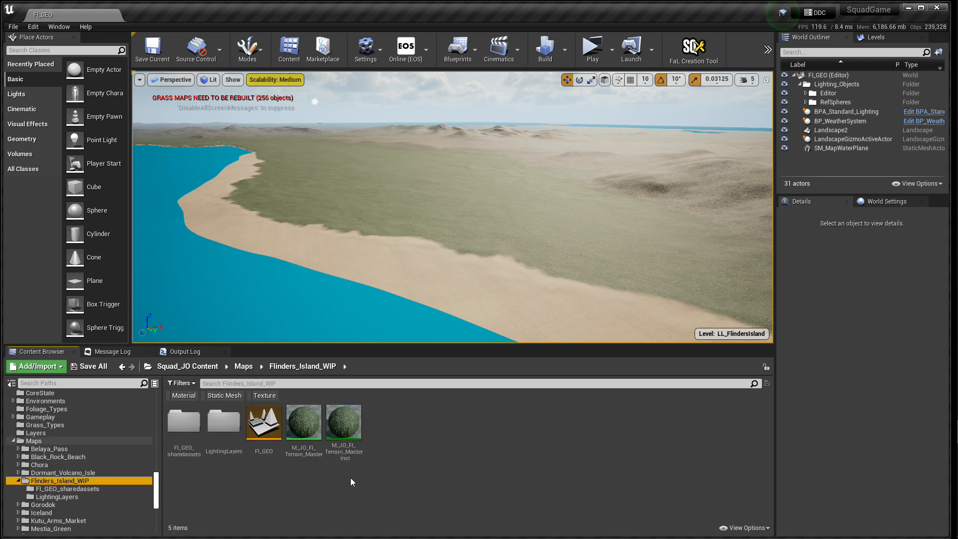
double_click(303, 422)
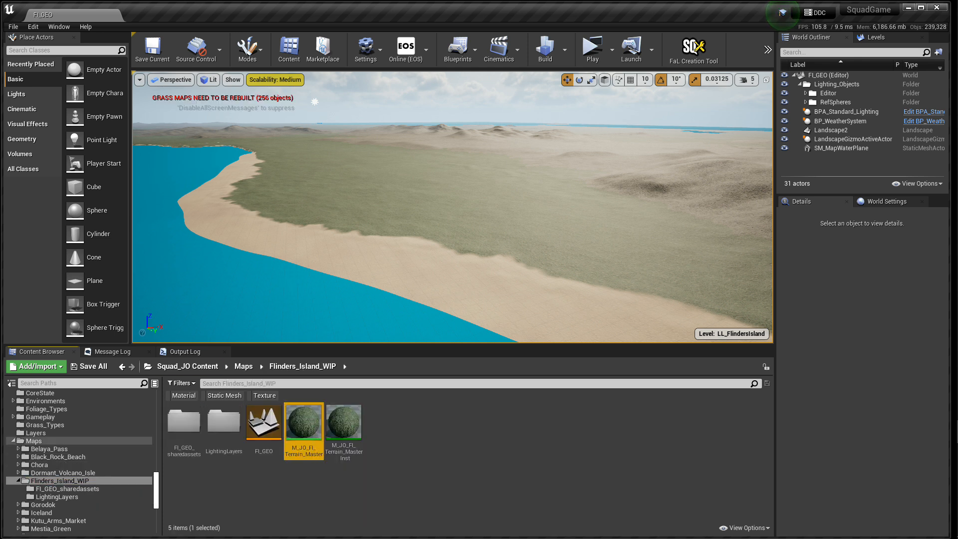
scroll(393, 350, "down", 3)
right_click_drag(289, 424, 605, 233)
right_click_drag(430, 394, 796, 201)
right_click_drag(602, 301, 782, 235)
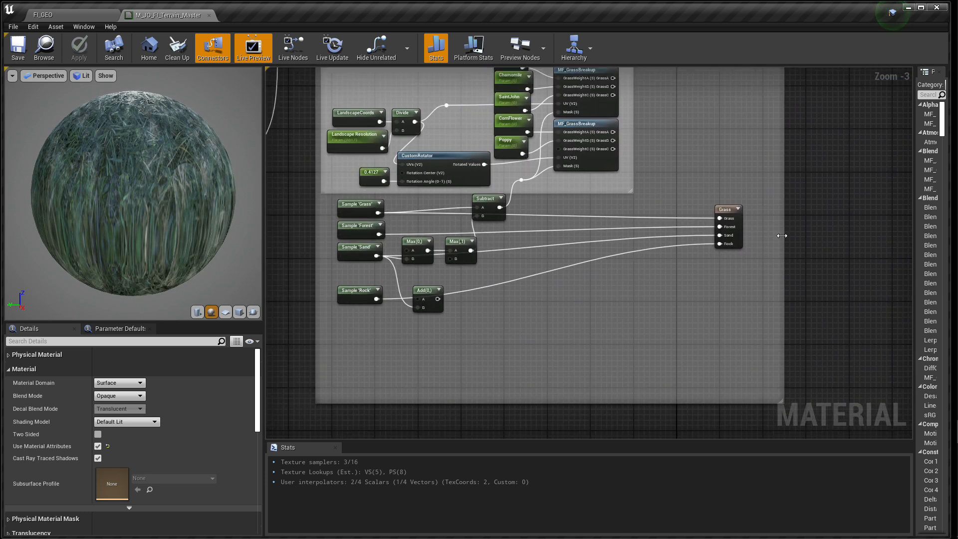
Step: Examine which grass types the Grass output node assigns to Grass, Forest, Sand and Rock, and close the material
left_click(731, 209)
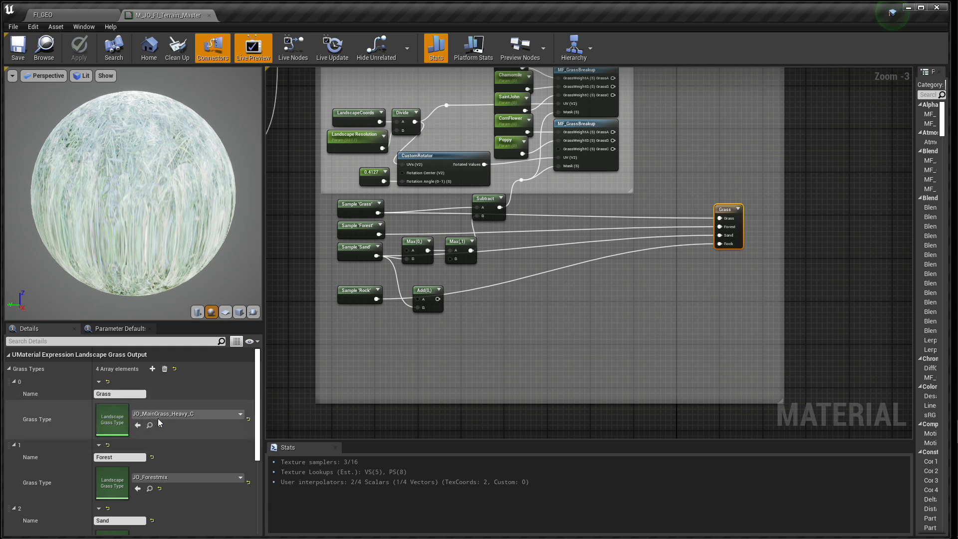
scroll(198, 467, "down", 5)
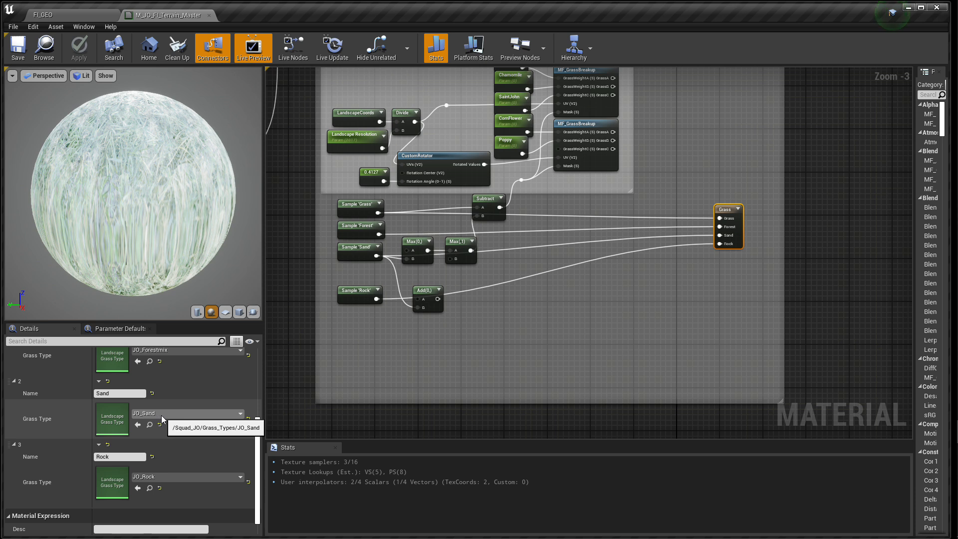
scroll(160, 450, "down", 1)
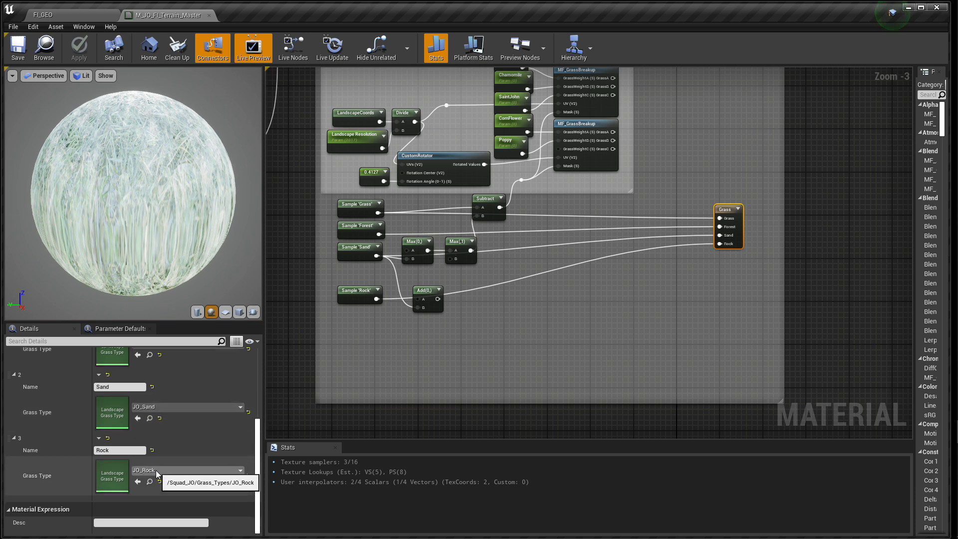
scroll(170, 467, "up", 5)
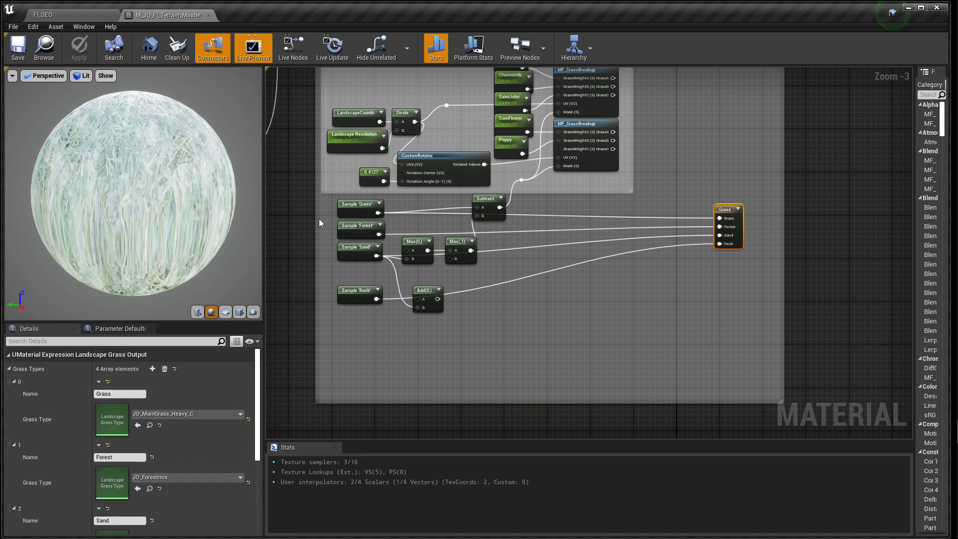
scroll(497, 311, "down", 5)
right_click_drag(345, 192, 404, 204)
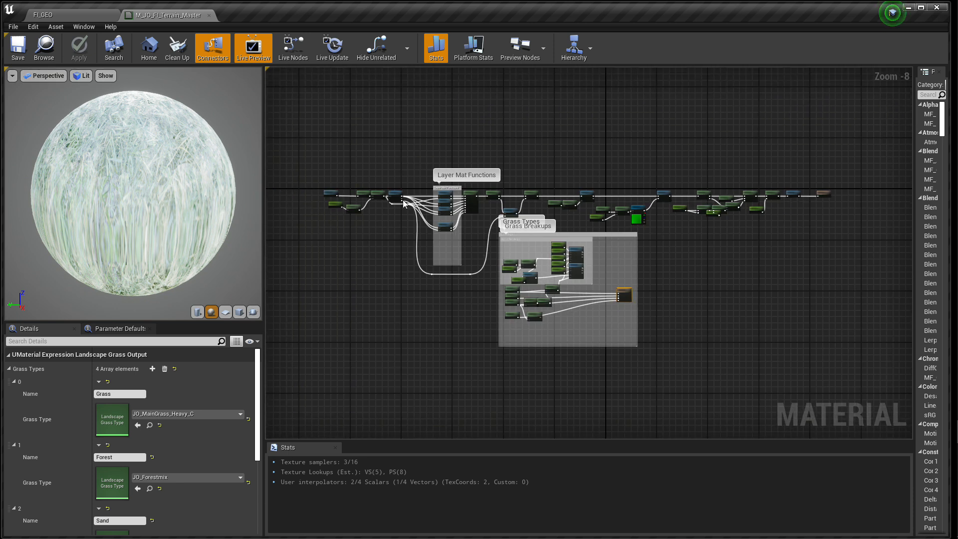
left_click(210, 16)
Step: Reload the FI_GEO level and inspect the landscape grass along the coast and inland, close up and from above
right_click_drag(453, 207, 421, 296)
key("w")
key("w")
key("s")
key("w")
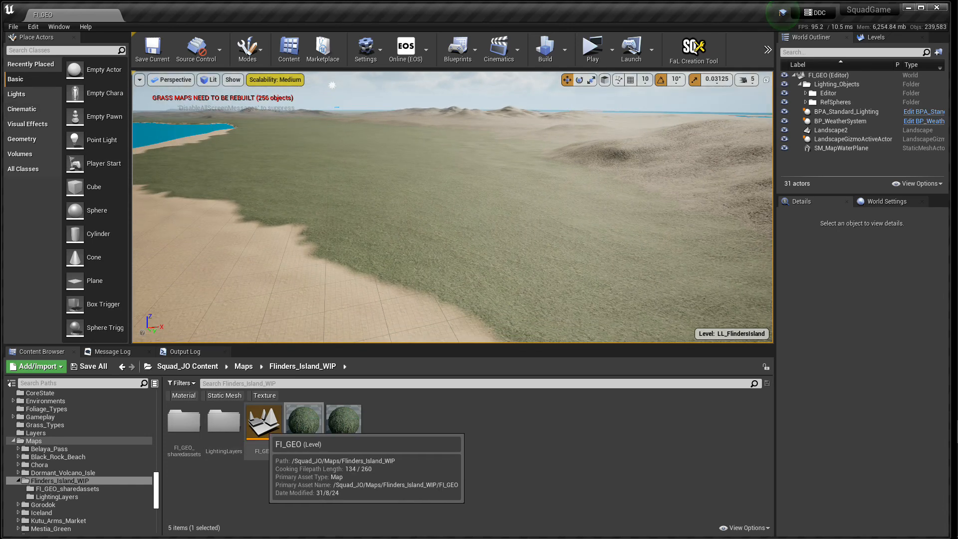
double_click(263, 428)
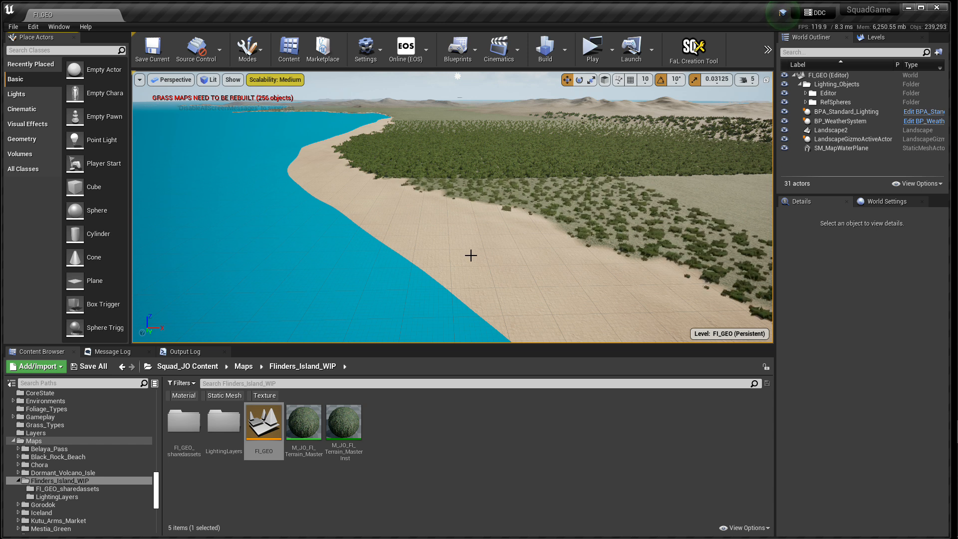
right_click_drag(490, 255, 600, 254)
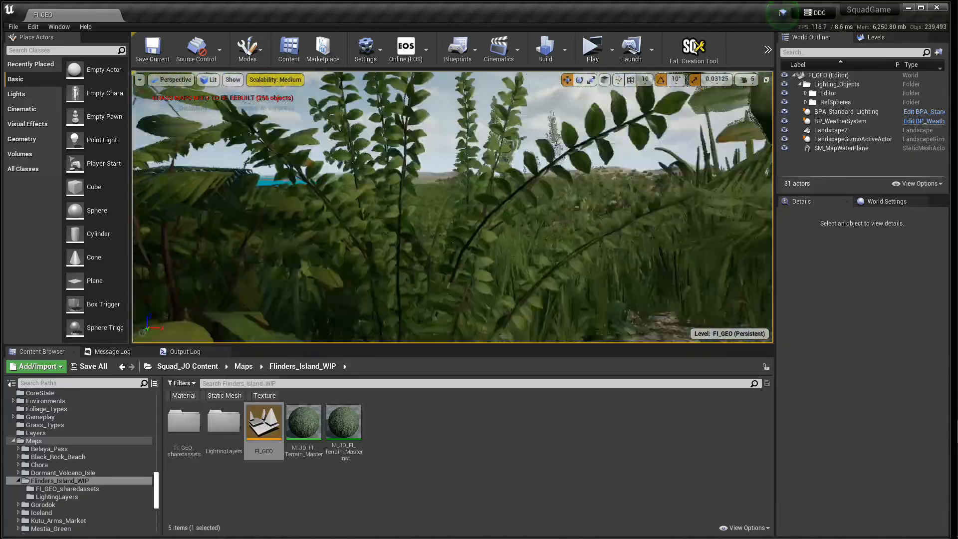
mouse_move(452, 207)
right_mouse_down()
mouse_move(474, 206)
mouse_move(471, 250)
mouse_move(405, 232)
mouse_move(422, 192)
mouse_move(474, 186)
mouse_move(471, 225)
mouse_move(464, 199)
right_mouse_up()
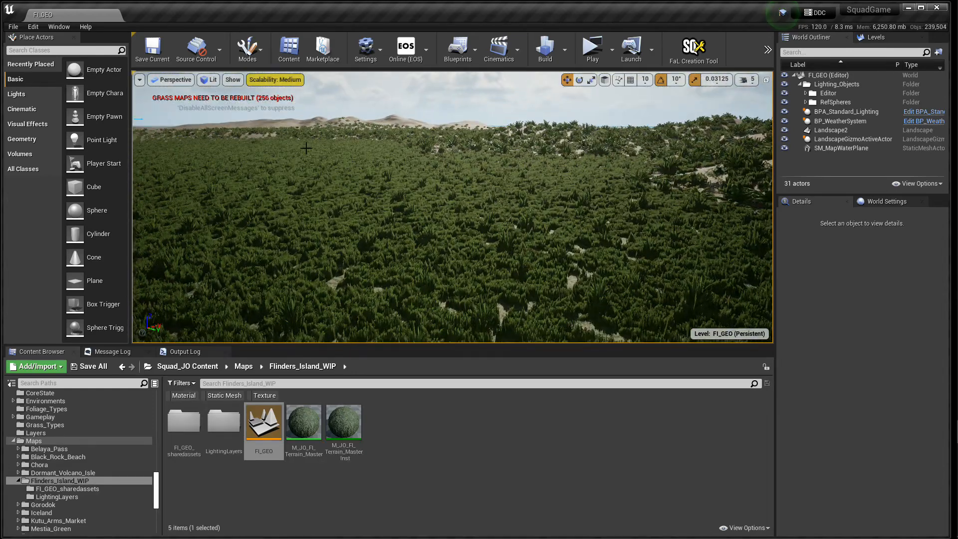
Step: Hide landscape grass in the viewport and inspect the bare ground material
left_click(233, 80)
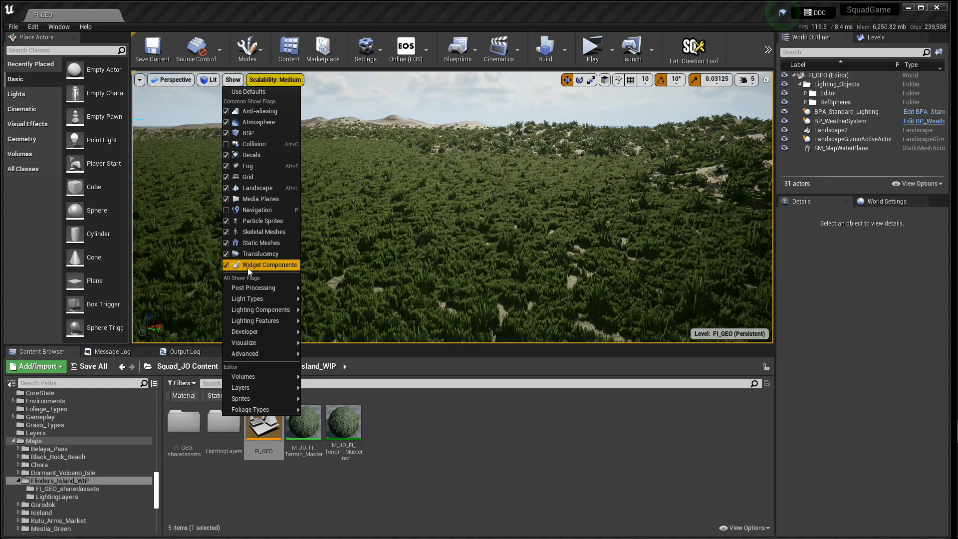
mouse_move(262, 354)
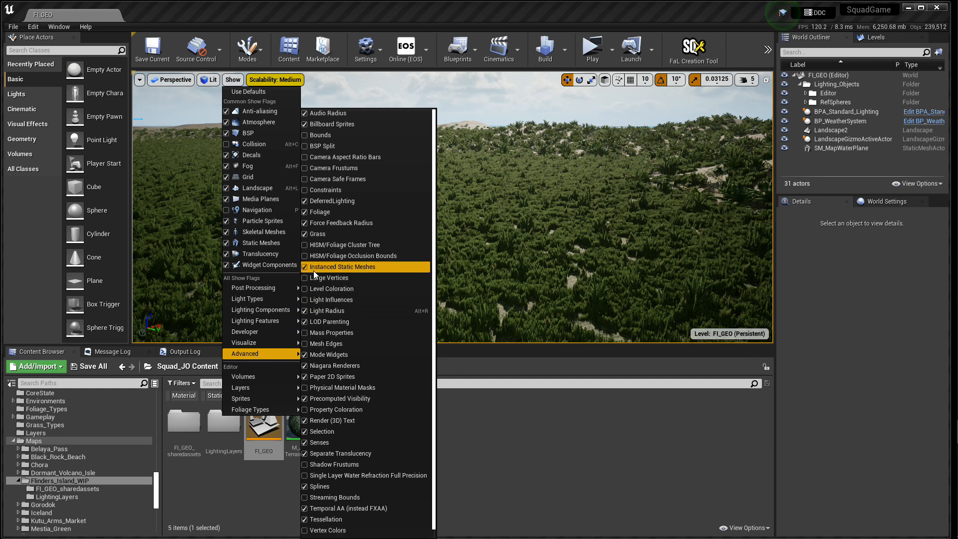
left_click(306, 234)
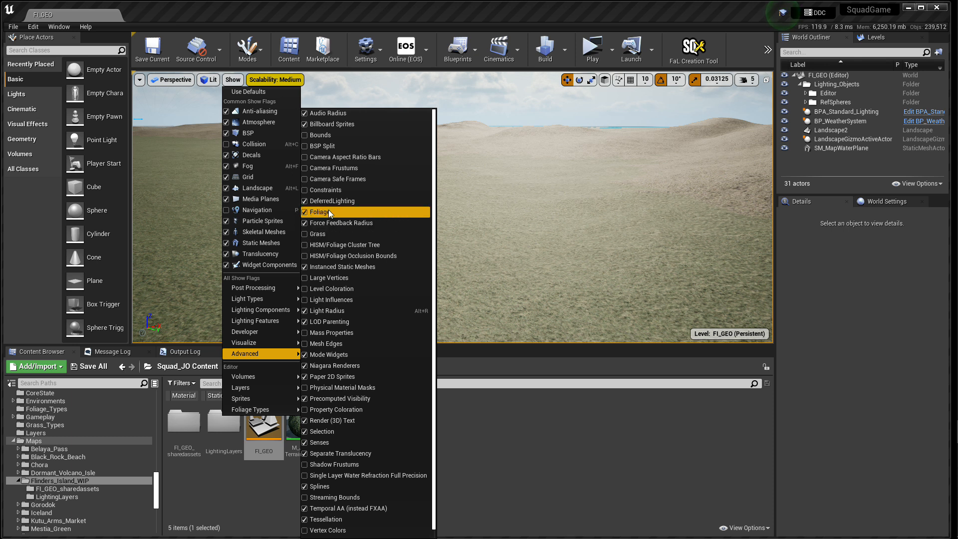
left_click(513, 457)
right_click_drag(446, 268, 390, 252)
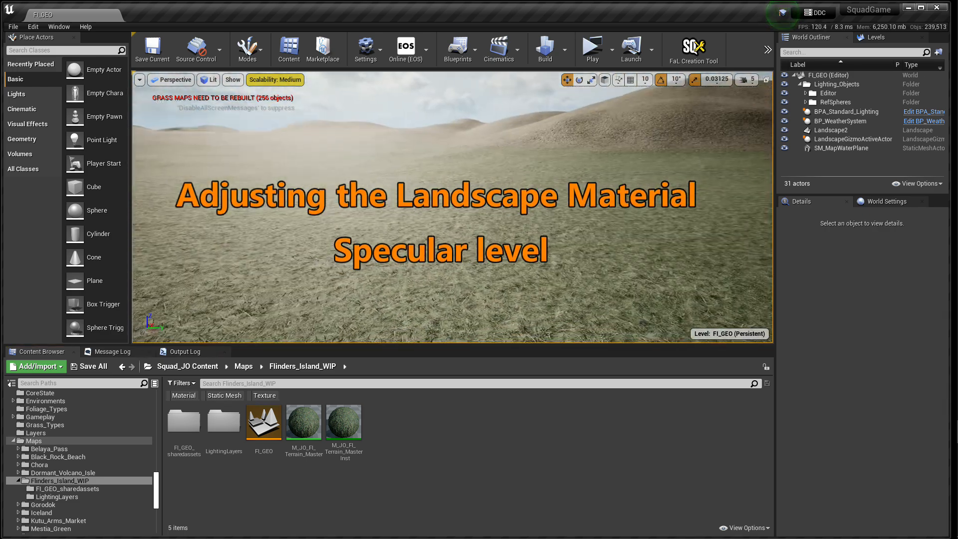
right_click_drag(453, 207, 414, 185)
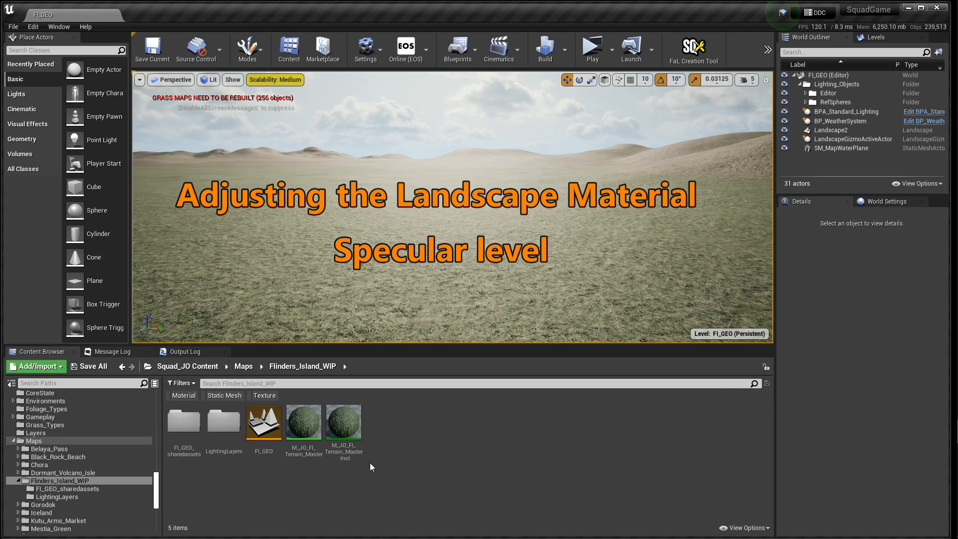
Step: Set SpecTweak to 0.15 in the M_JO_FI_Terrain_Master material instance, save and close it, and check the ground
double_click(343, 421)
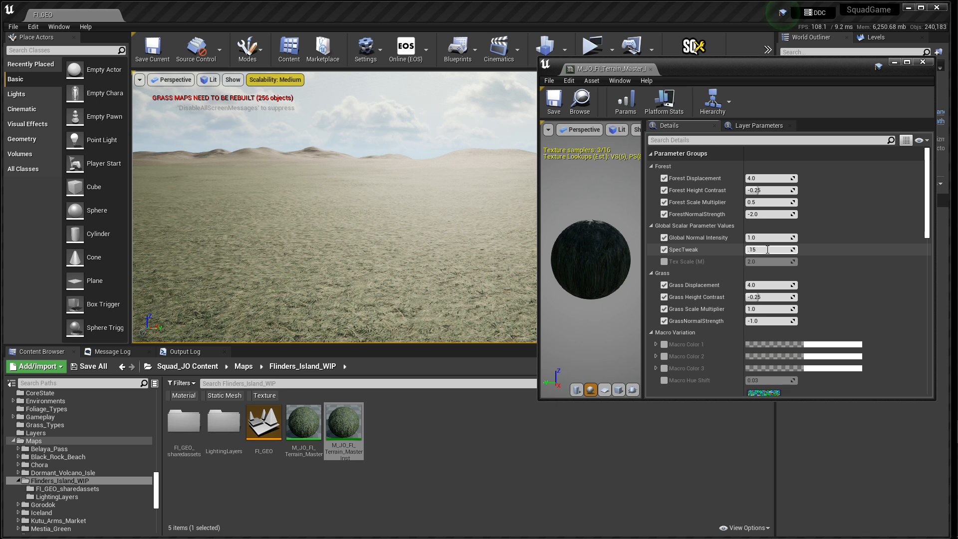
key("Return")
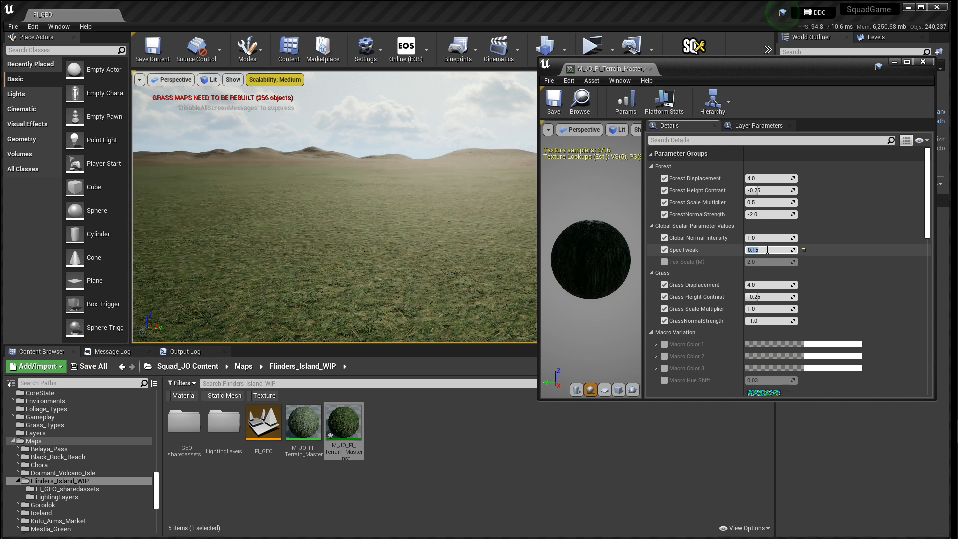
key("ctrl+s")
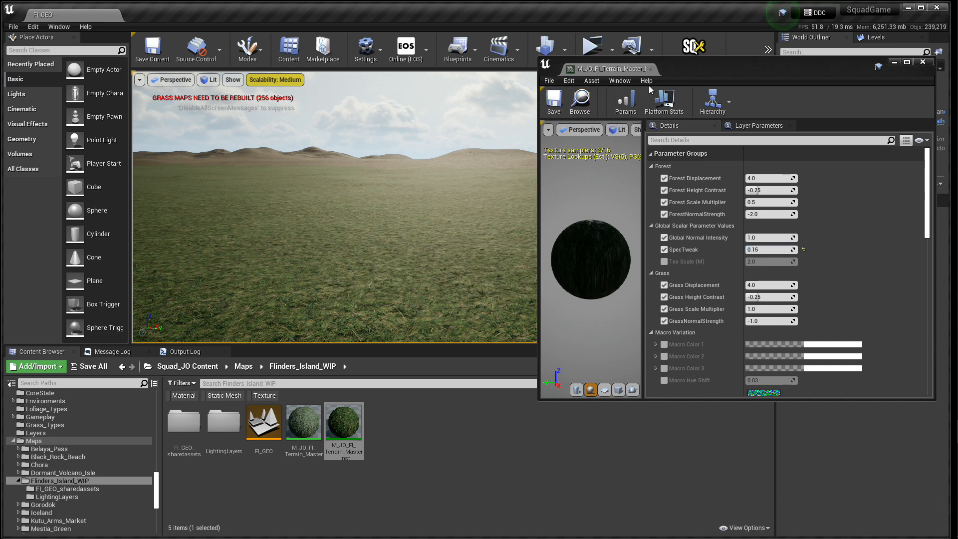
left_click(652, 71)
mouse_move(548, 181)
right_mouse_down()
mouse_move(659, 187)
mouse_move(709, 275)
mouse_move(689, 250)
mouse_move(609, 219)
mouse_move(549, 175)
mouse_move(609, 192)
mouse_move(554, 179)
mouse_move(551, 158)
mouse_move(551, 210)
mouse_move(550, 164)
right_mouse_up()
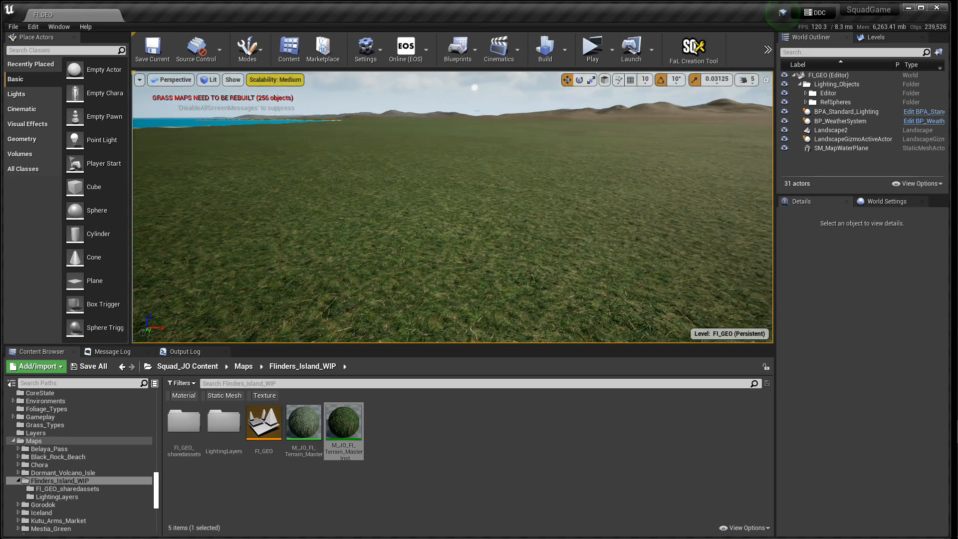
Step: Show landscape grass in the viewport again and inspect the vegetation over the plain and dunes
left_click(234, 80)
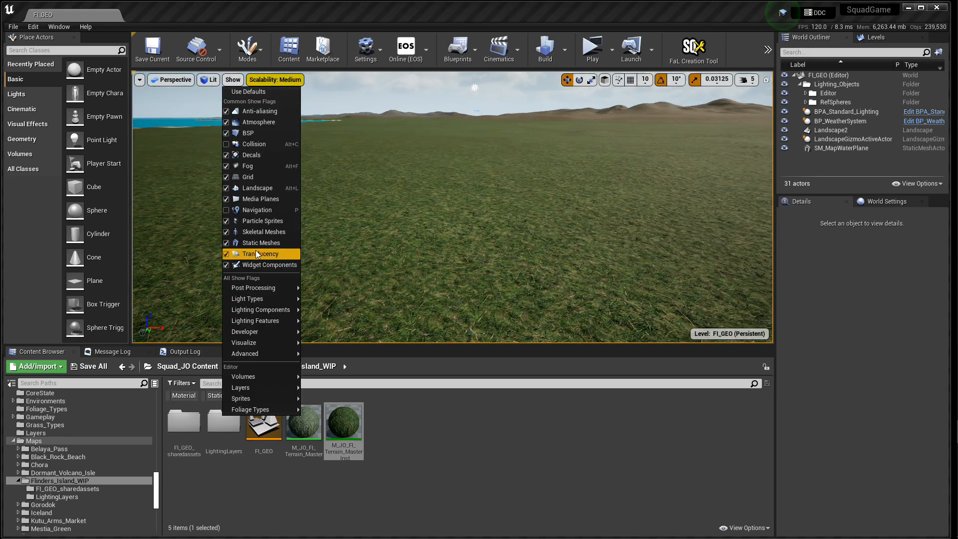
mouse_move(252, 353)
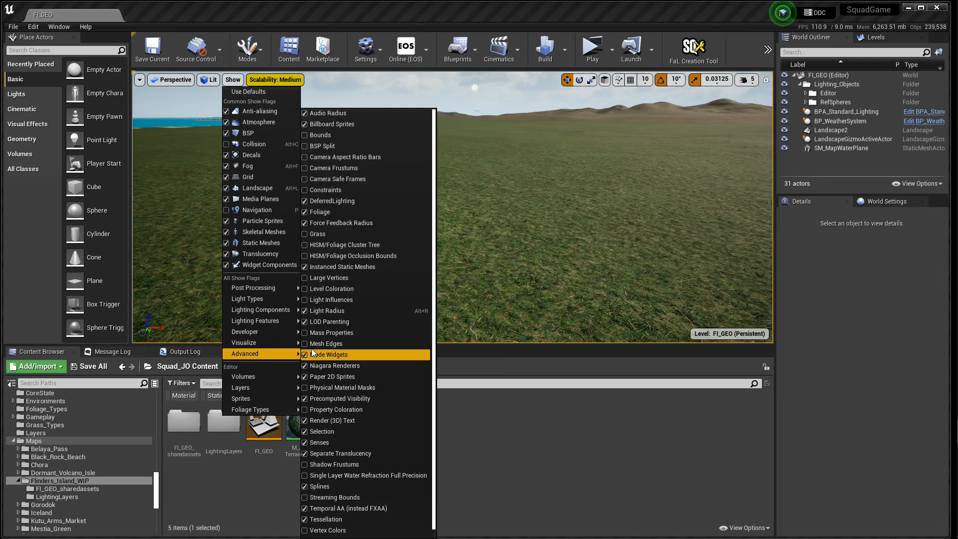
left_click(306, 233)
left_click(499, 428)
right_click_drag(492, 259, 622, 281)
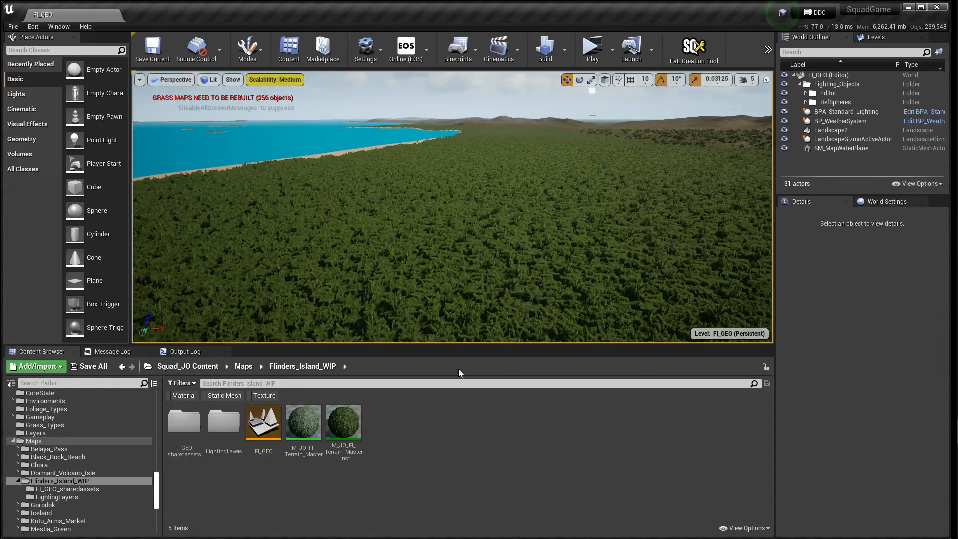
right_click_drag(455, 280, 414, 270)
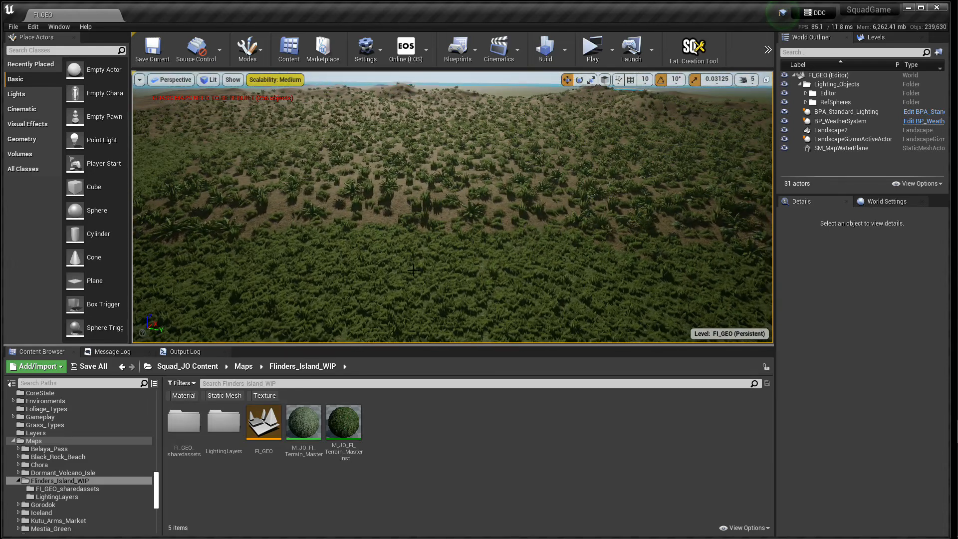
Step: Switch to Landscape editing mode and bring the Paint tool's target layers into view
left_click(250, 48)
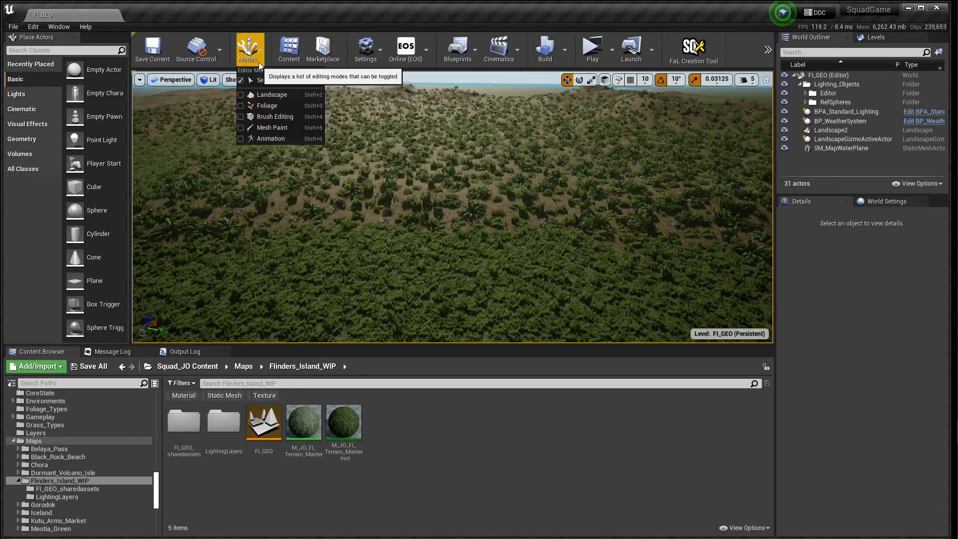
left_click(267, 97)
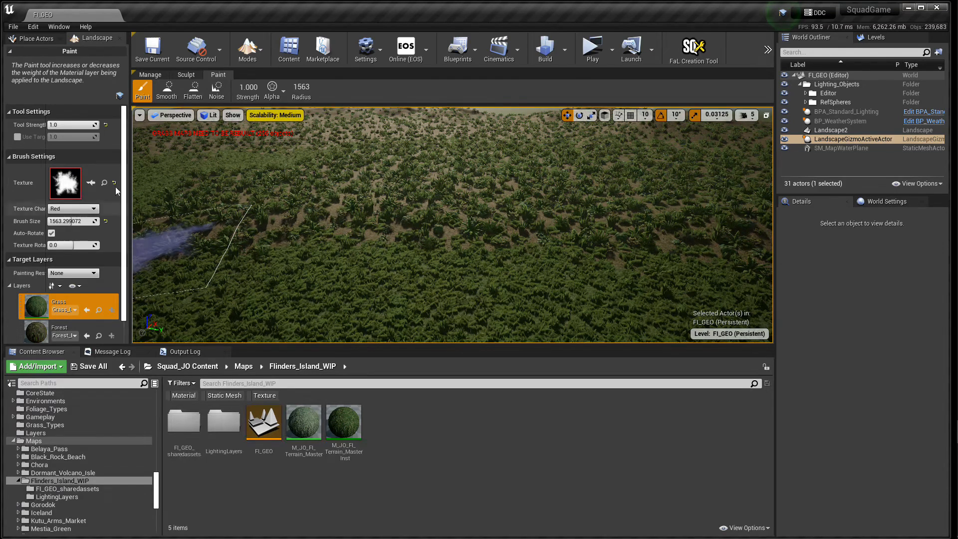
scroll(93, 262, "down", 2)
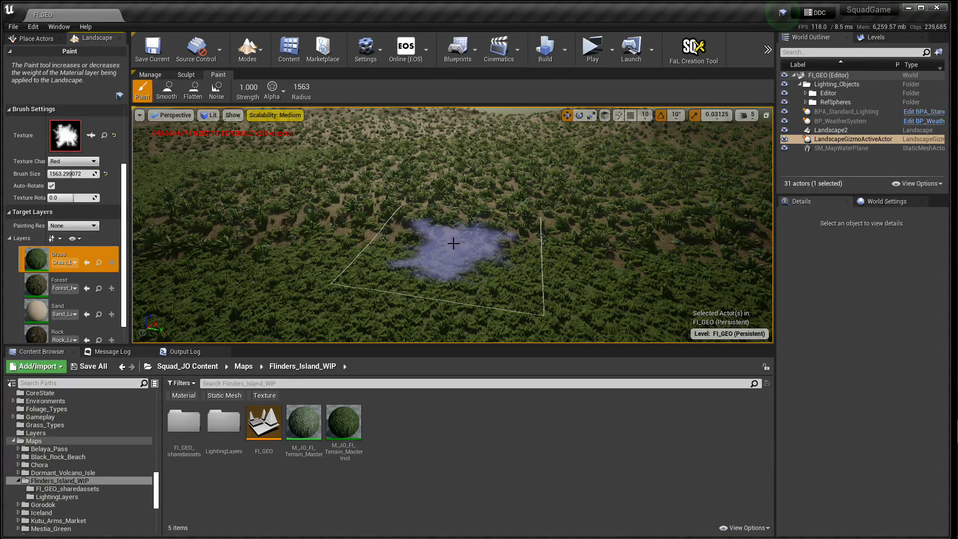
Step: Paint the Grass layer with the 1563 brush over the sandy ground near the vegetated plain and along the coast
left_click_drag(453, 244, 463, 220)
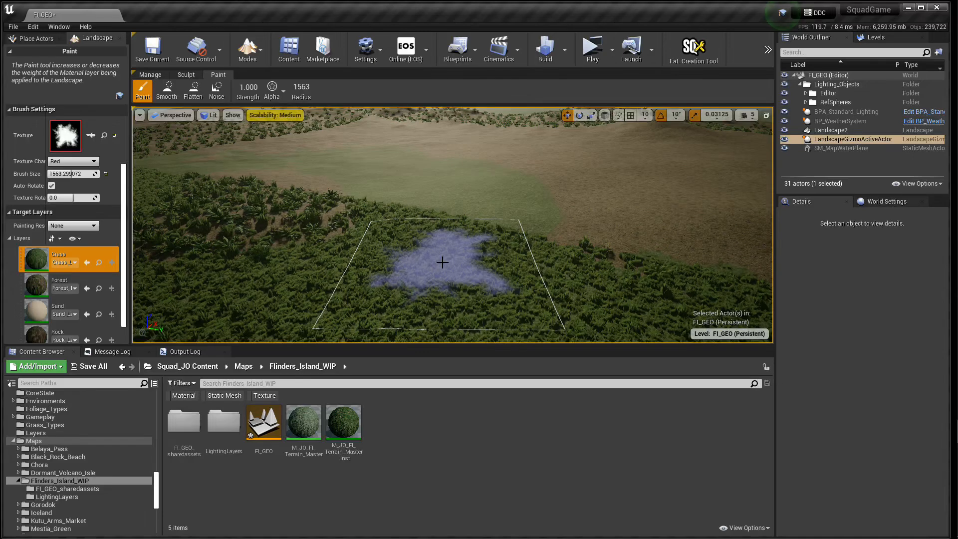
key("w")
mouse_move(437, 241)
right_mouse_down()
mouse_move(439, 255)
mouse_move(464, 244)
mouse_move(444, 244)
mouse_move(444, 231)
mouse_move(442, 255)
mouse_move(379, 254)
right_mouse_up()
key("e")
key("s")
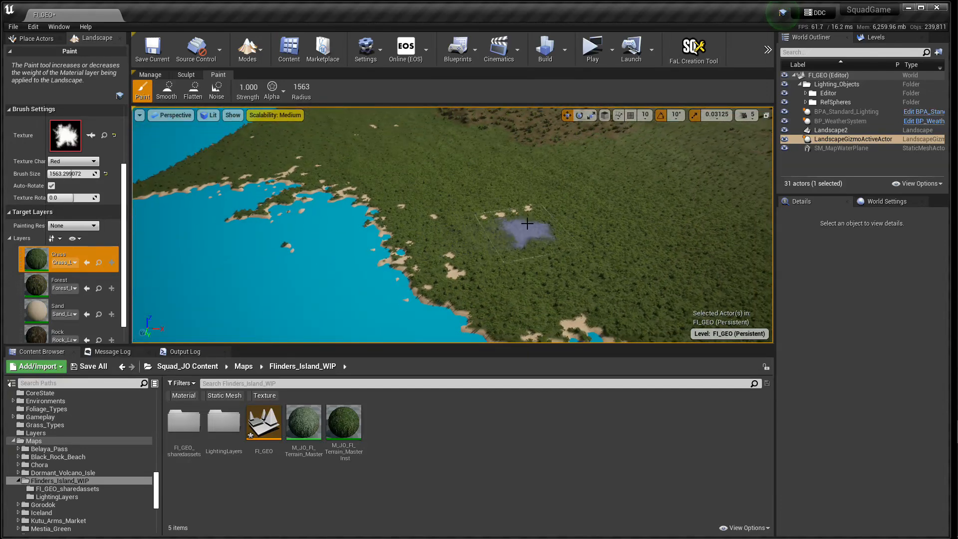
left_click_drag(540, 206, 477, 231)
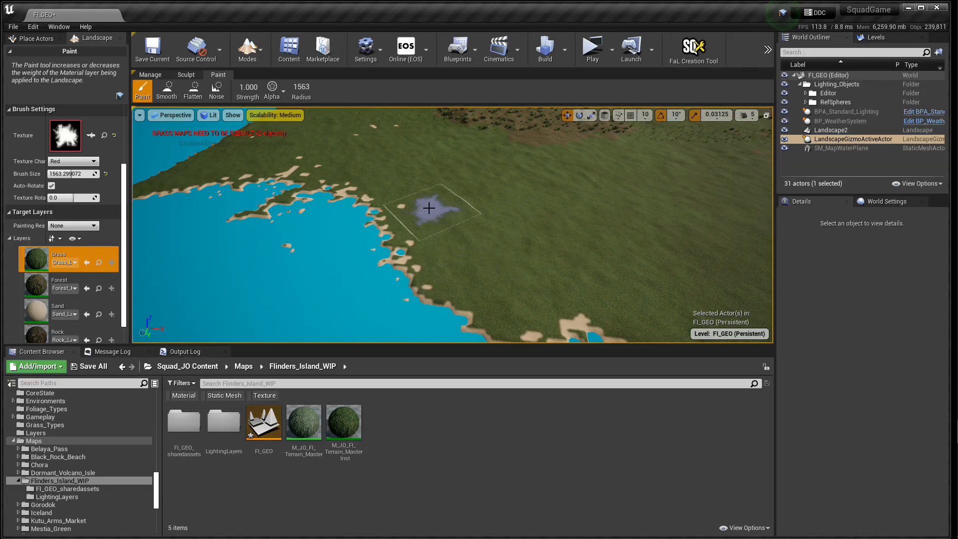
mouse_move(558, 256)
right_mouse_down()
mouse_move(634, 255)
mouse_move(694, 244)
mouse_move(697, 232)
mouse_move(532, 267)
mouse_move(574, 257)
mouse_move(586, 227)
mouse_move(579, 230)
right_mouse_up()
key("w")
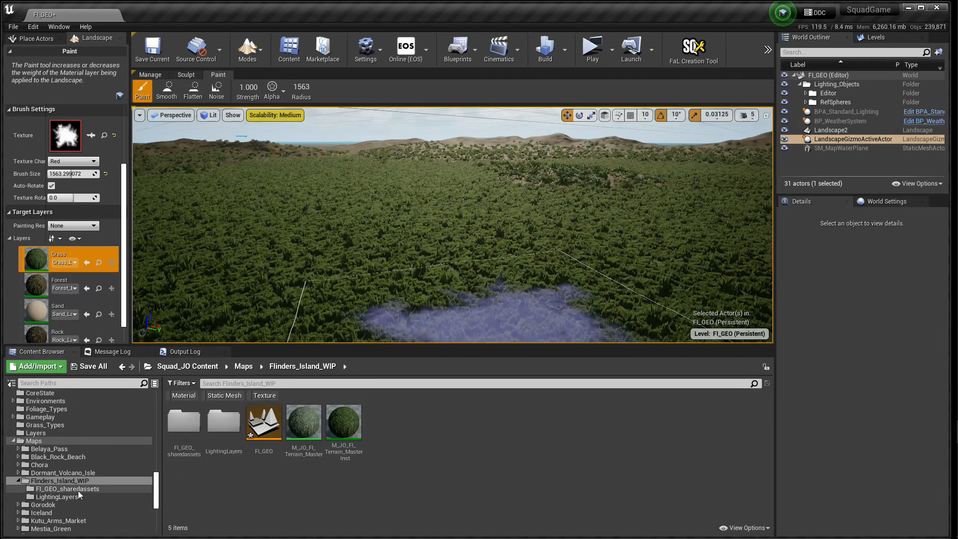
Step: Create a Landscape Grass Type asset named house in the Grass_Types folder
left_click(44, 426)
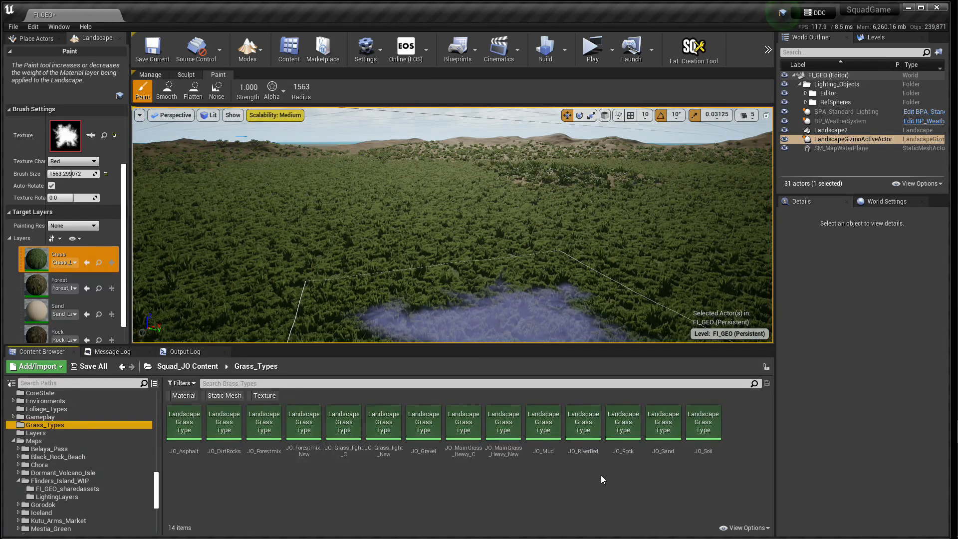
right_click(544, 474)
mouse_move(544, 474)
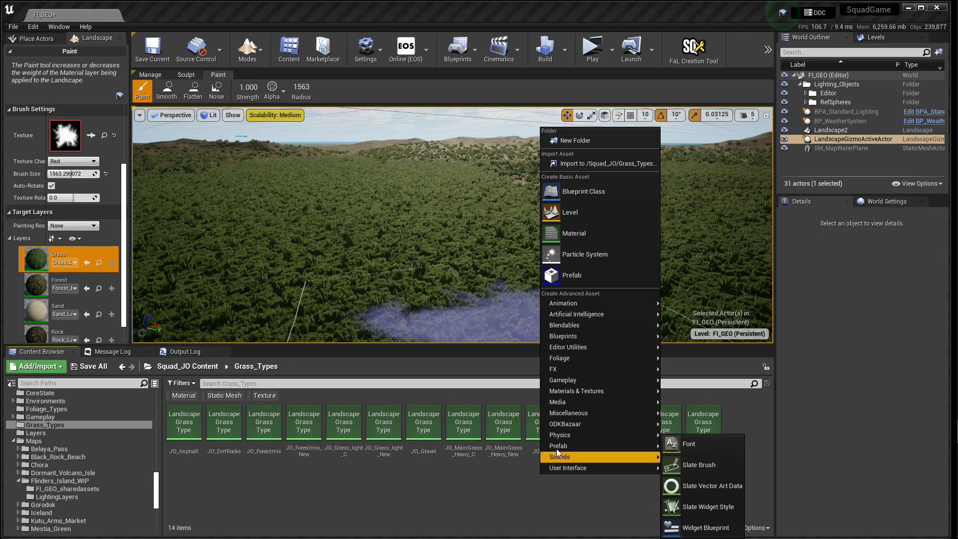
mouse_move(569, 358)
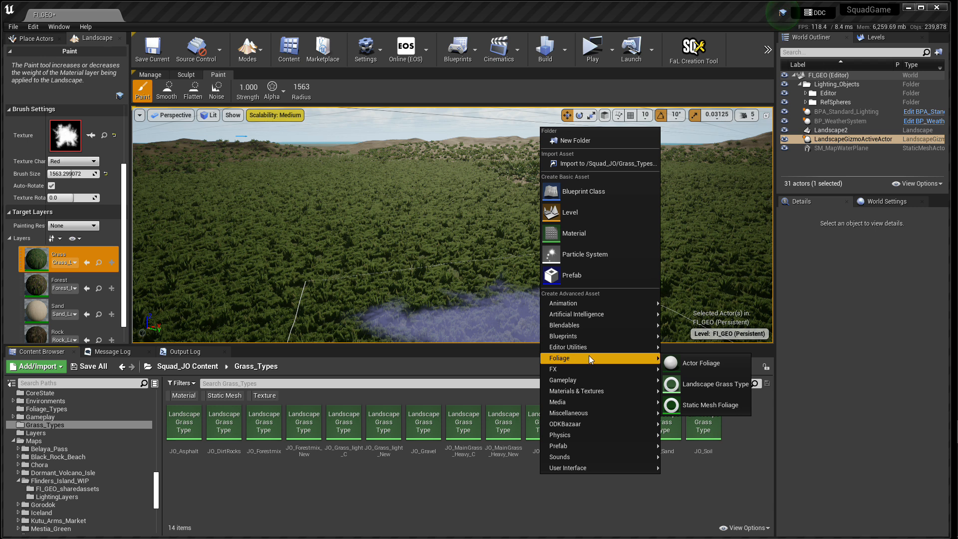
left_click(574, 402)
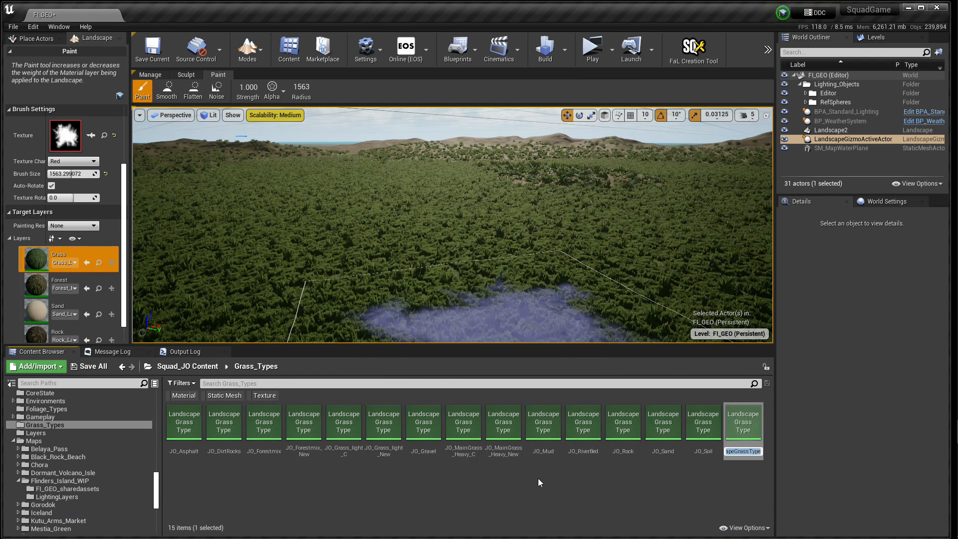
key("Return")
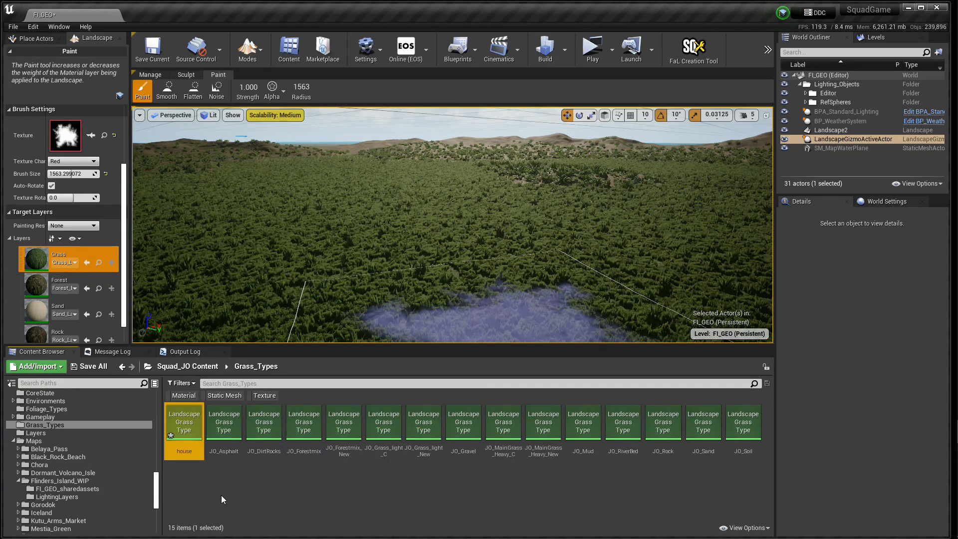
Step: Open the house grass type, add one grass variety and assign afg_house_2story_3 as its grass mesh
double_click(184, 425)
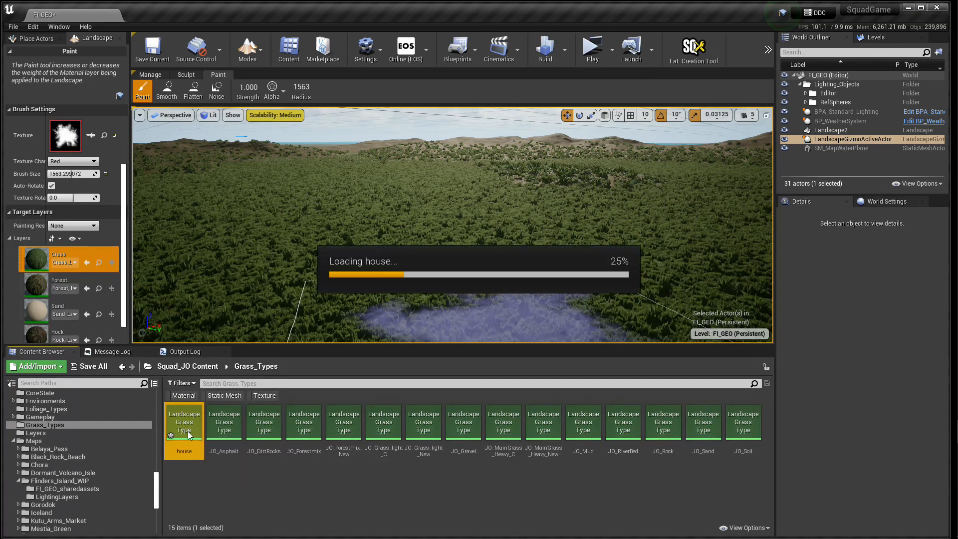
left_click(736, 175)
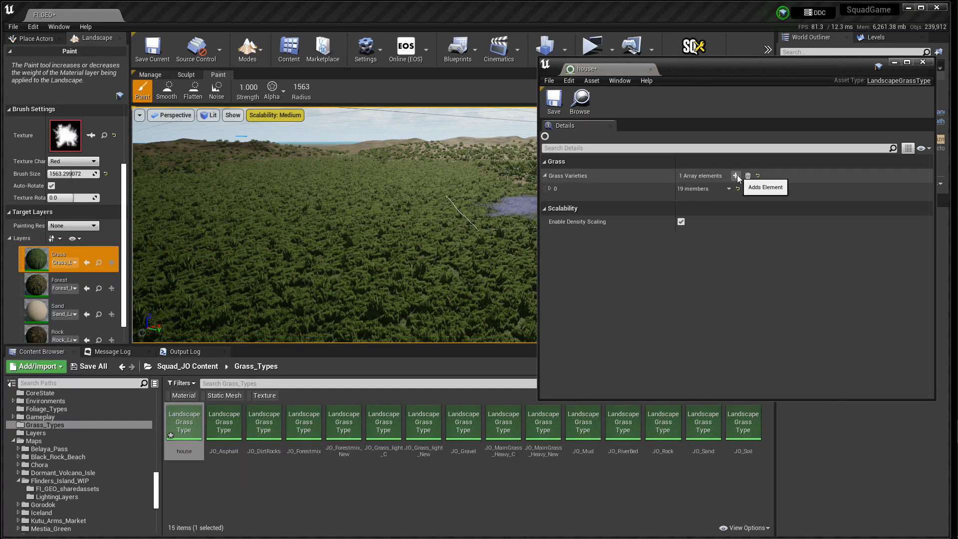
left_click(550, 188)
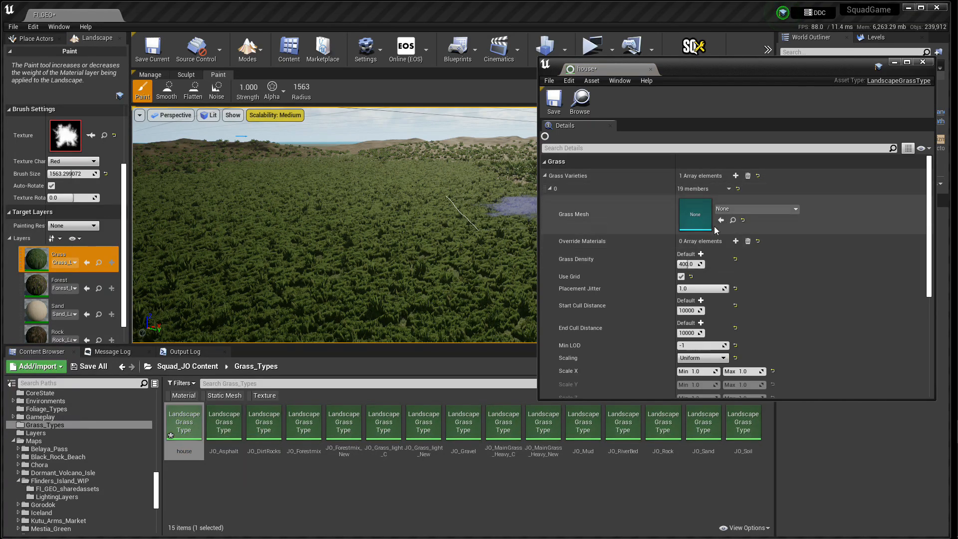
left_click(727, 209)
type("house")
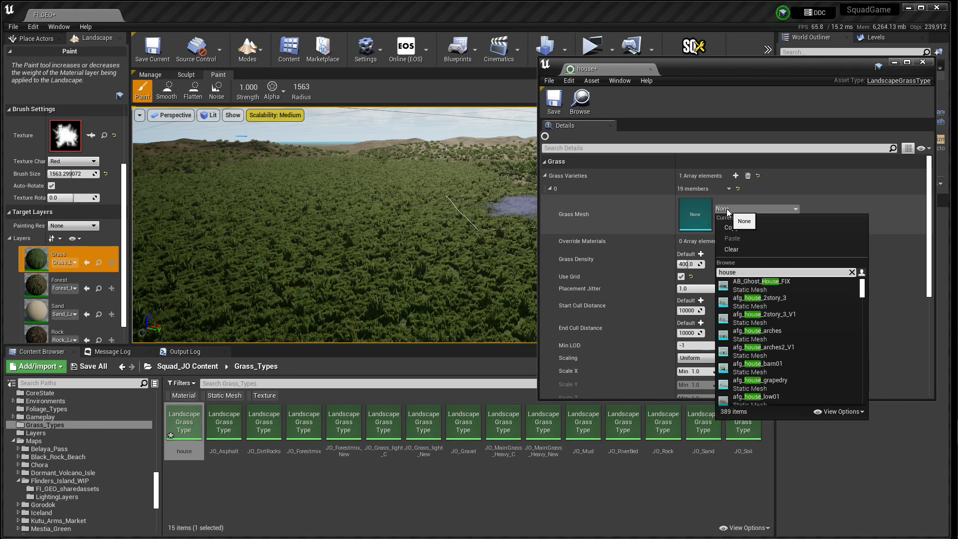
left_click(768, 304)
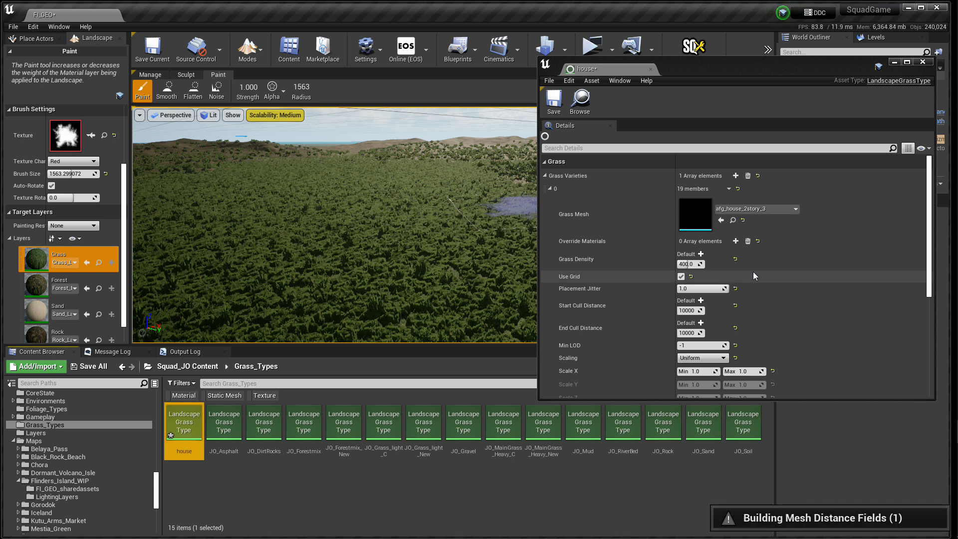
Step: Set the house variety's Grass Density to 1.0, then save and close the asset
left_click(691, 264)
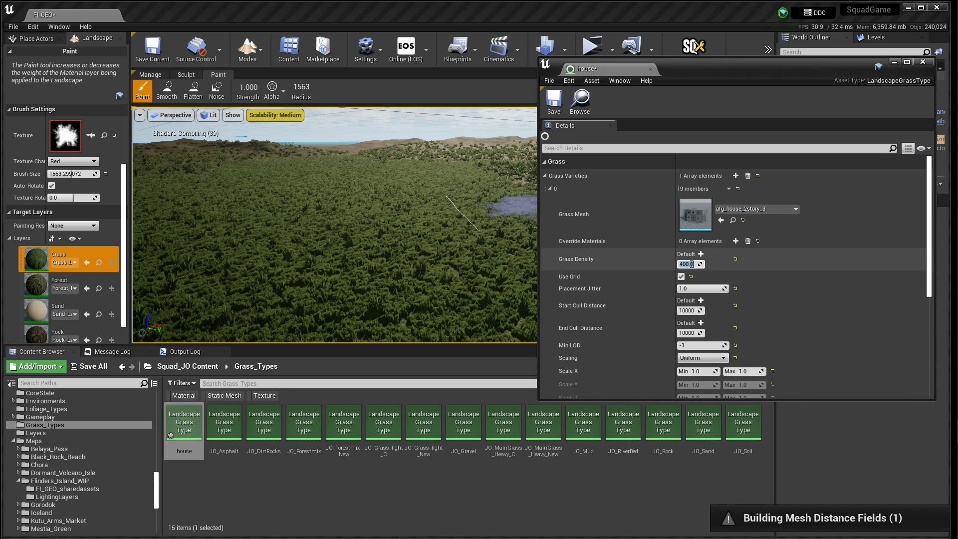
left_click(795, 268)
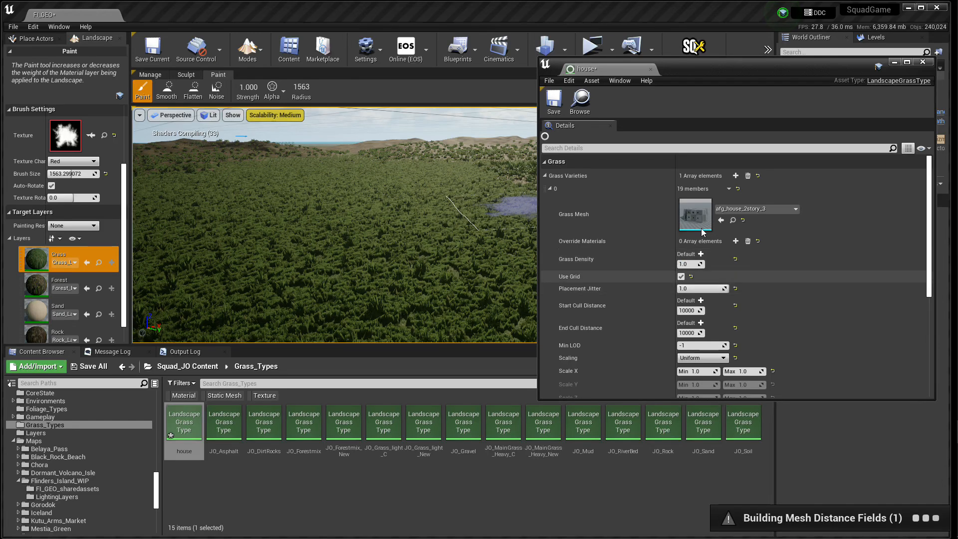
left_click(554, 100)
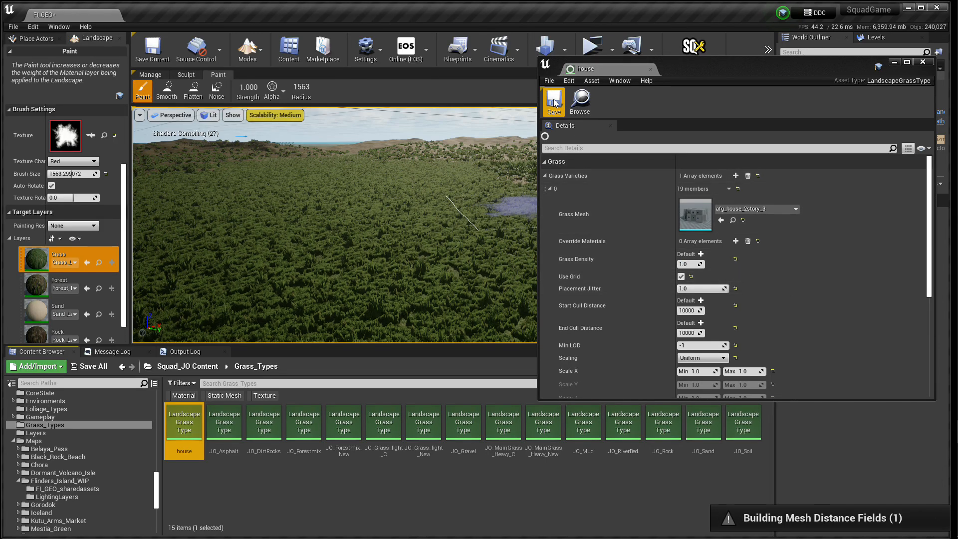
left_click(651, 69)
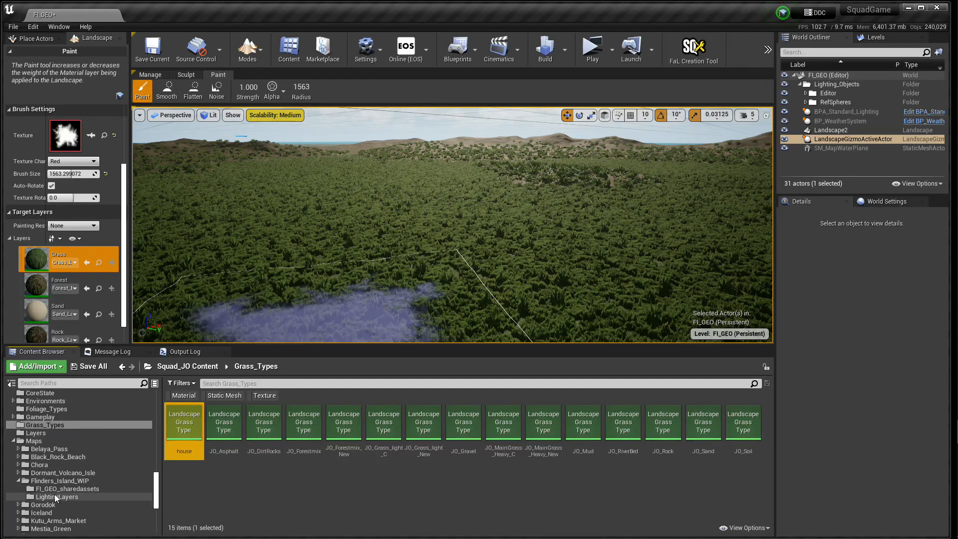
Step: Open the M_JO_FI_Terrain_Master material from Flinders_Island_WIP and locate the layer sample nodes feeding the Grass output, selecting the Rock sample
left_click(52, 482)
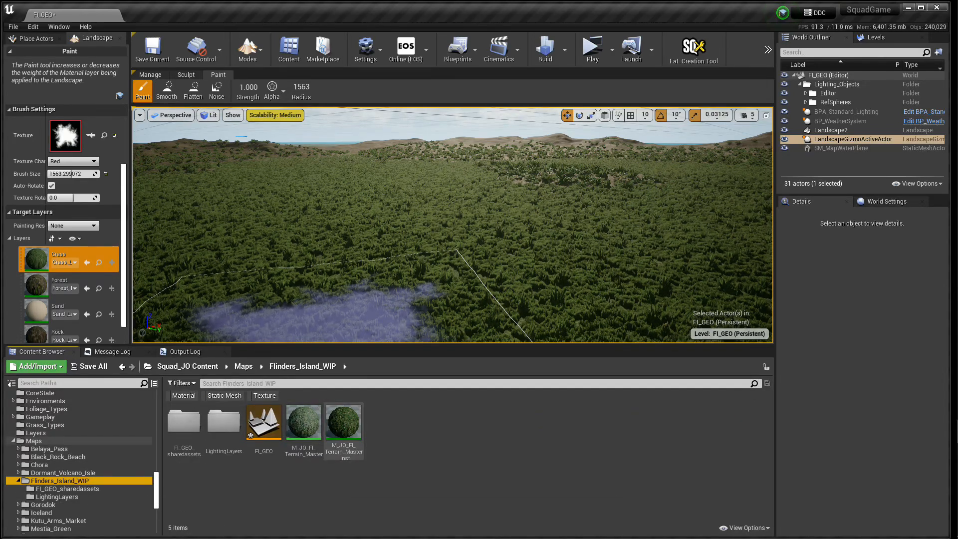
double_click(304, 422)
scroll(469, 332, "down", 7)
right_click_drag(403, 363, 697, 197)
scroll(435, 289, "up", 5)
right_click_drag(488, 316, 461, 302)
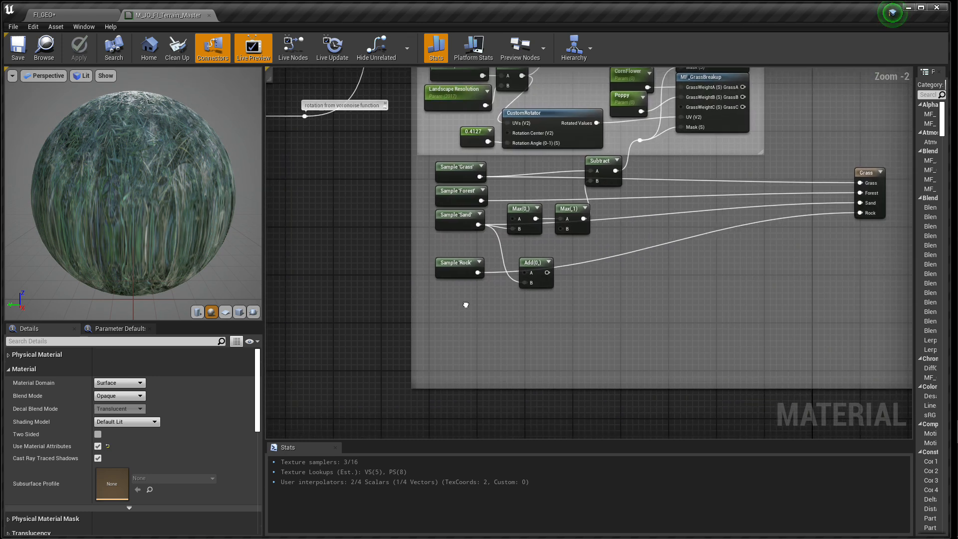
right_click(451, 326)
left_click(450, 302)
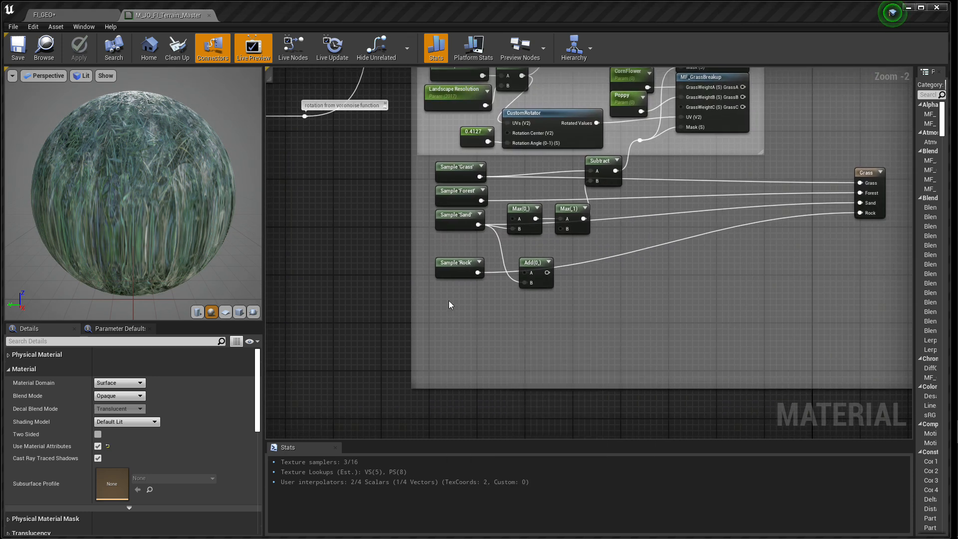
left_click(454, 264)
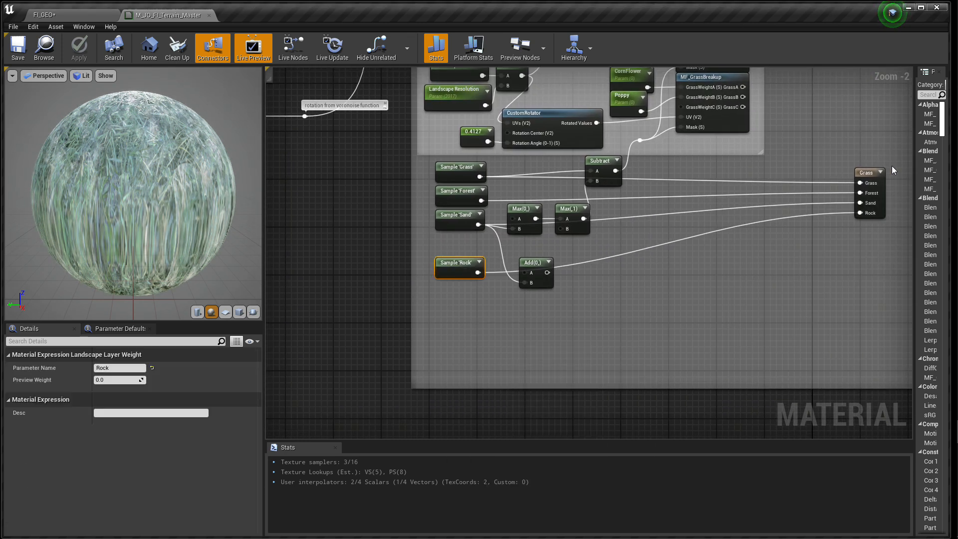
Step: Assign the house grass type to the Grass entry of the landscape grass output node and save the material
left_click(869, 170)
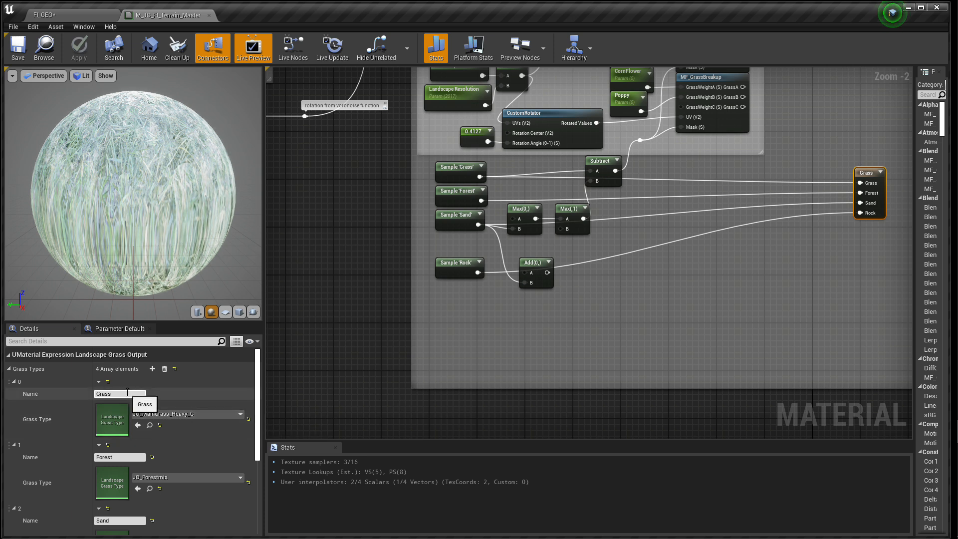
left_click(162, 415)
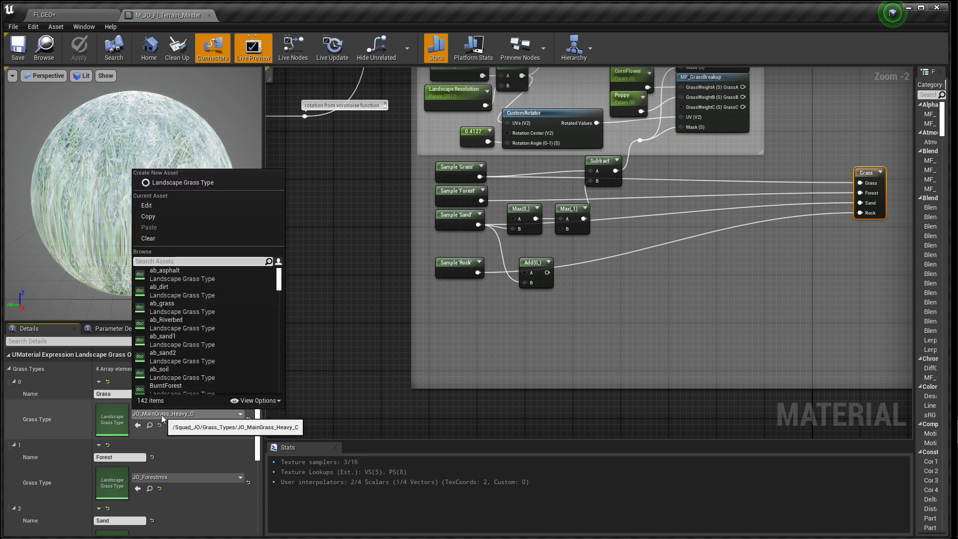
scroll(162, 280, "down", 1)
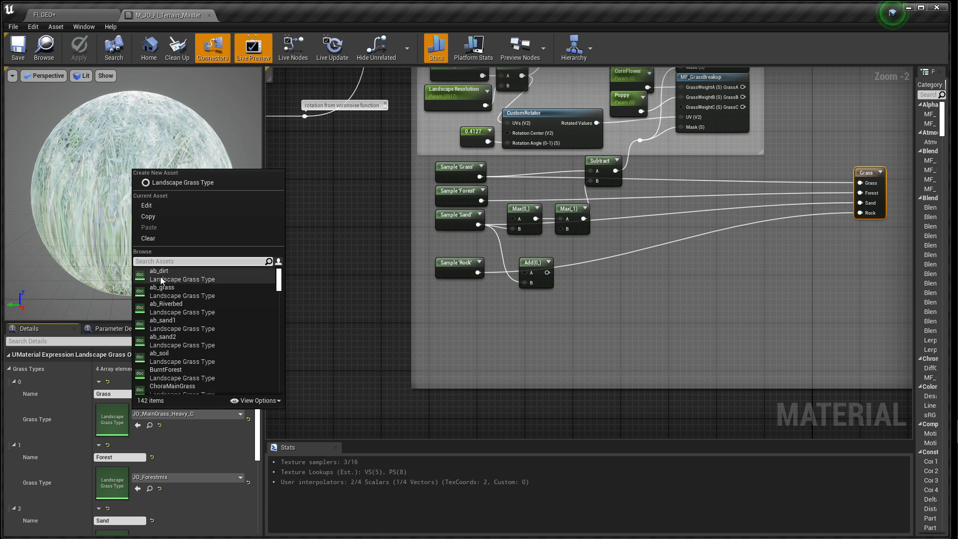
type("house")
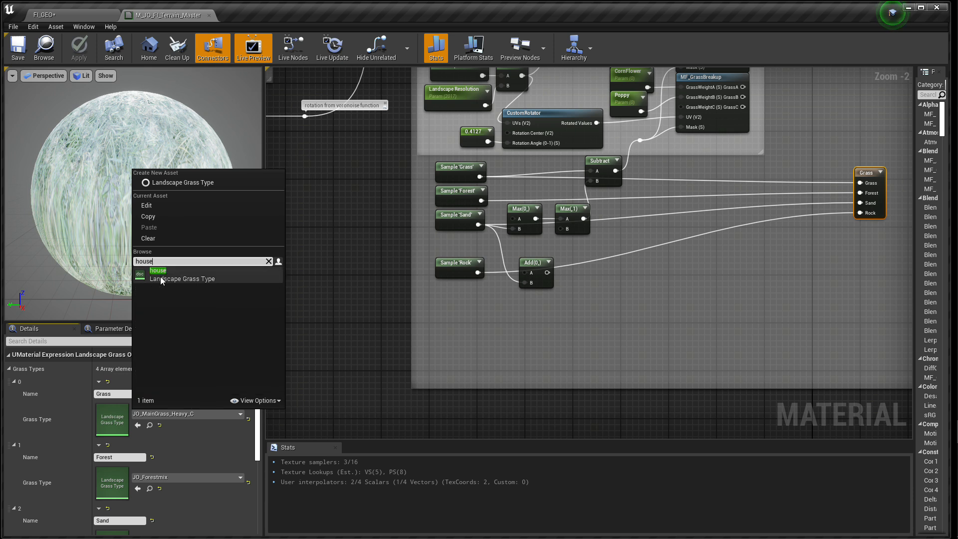
left_click(160, 279)
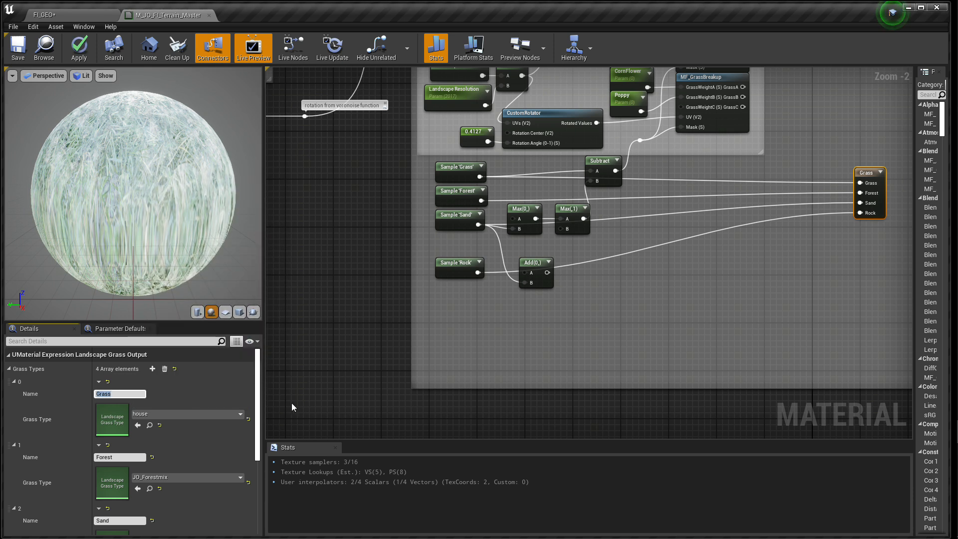
left_click(18, 48)
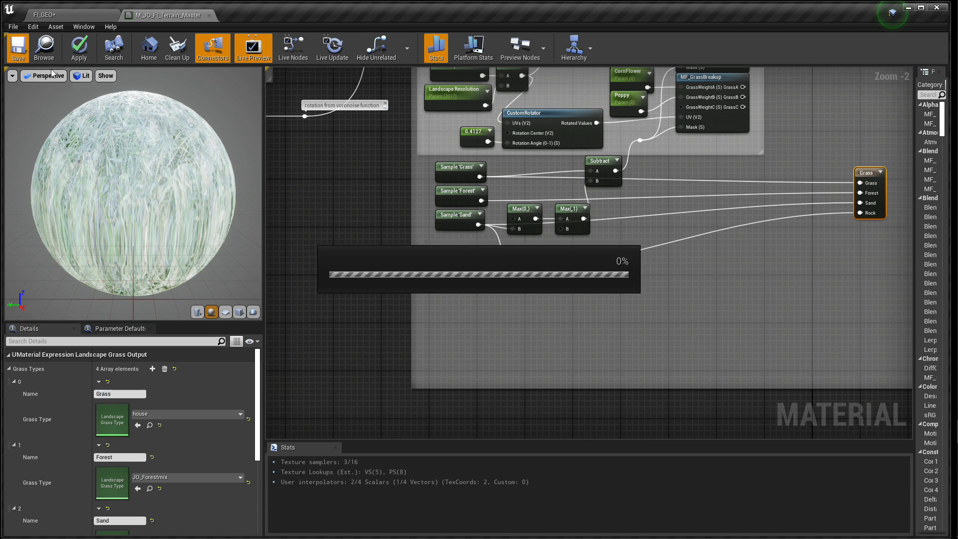
Step: Return to the FI_GEO level, look over the terrain and save the level
left_click(83, 18)
mouse_move(482, 255)
right_mouse_down()
mouse_move(589, 239)
mouse_move(663, 244)
mouse_move(599, 253)
mouse_move(669, 250)
mouse_move(599, 259)
mouse_move(663, 260)
mouse_move(506, 264)
mouse_move(699, 272)
mouse_move(589, 262)
mouse_move(629, 265)
mouse_move(604, 264)
right_mouse_up()
mouse_move(475, 265)
right_mouse_down()
mouse_move(599, 285)
mouse_move(669, 264)
right_mouse_up()
left_click(13, 26)
left_click(25, 100)
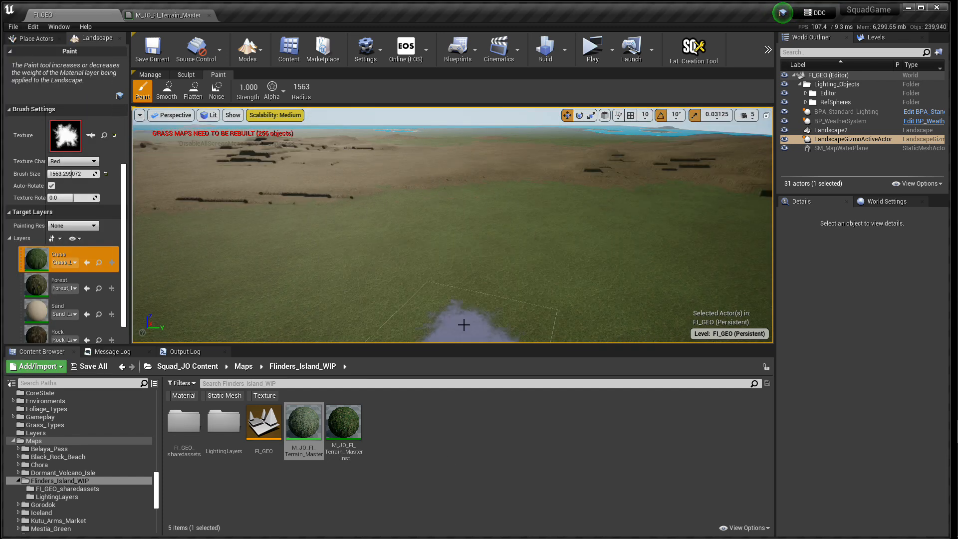
Step: Reload the FI_GEO level from the Flinders_Island_WIP folder and inspect the landscape for the house meshes
mouse_move(473, 281)
right_mouse_down()
mouse_move(449, 265)
mouse_move(537, 291)
mouse_move(481, 296)
right_mouse_up()
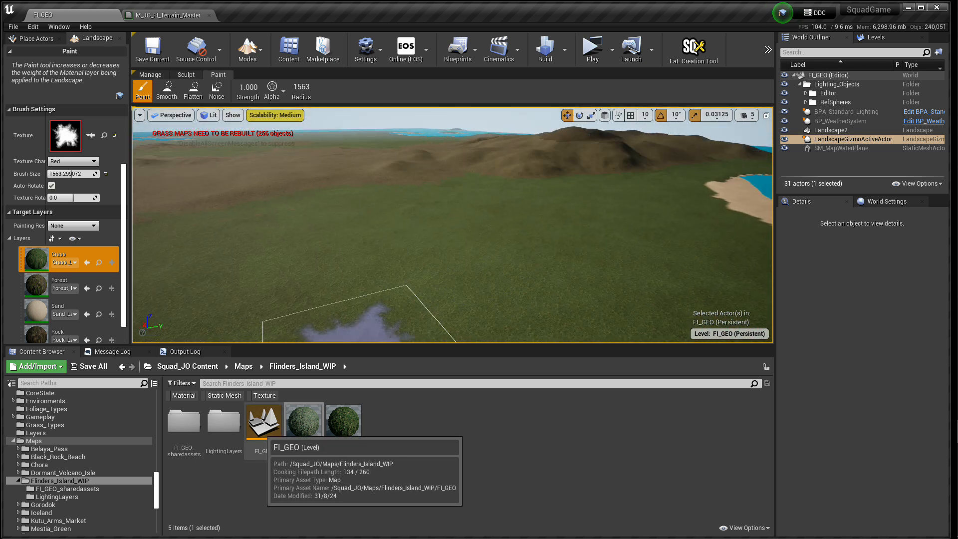
double_click(262, 433)
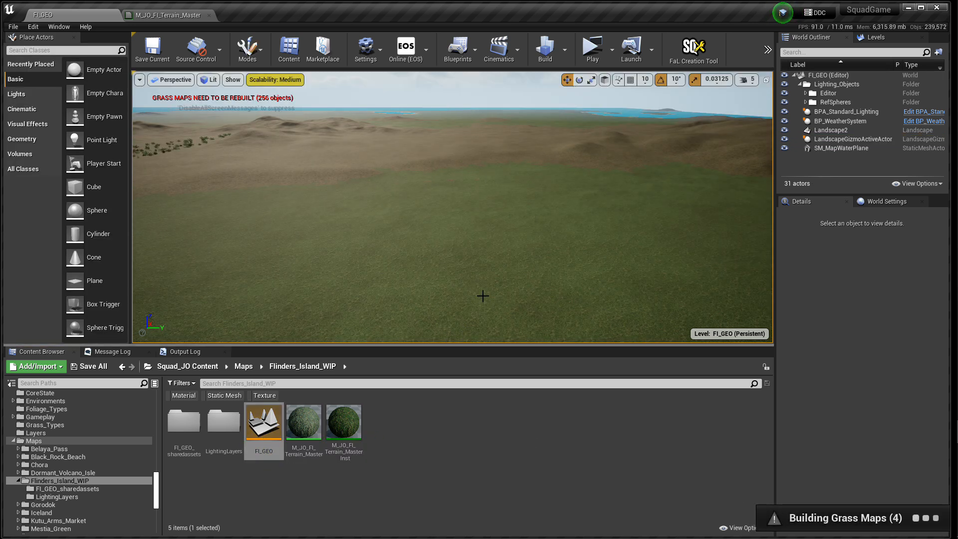
key("w")
right_click_drag(492, 289, 259, 199)
key("s")
Step: In the M_JO_FI_Terrain_Master material, assign JO_MainGrass_Heavy_New as the Grass entry's grass type, save the material and close it
left_click(168, 16)
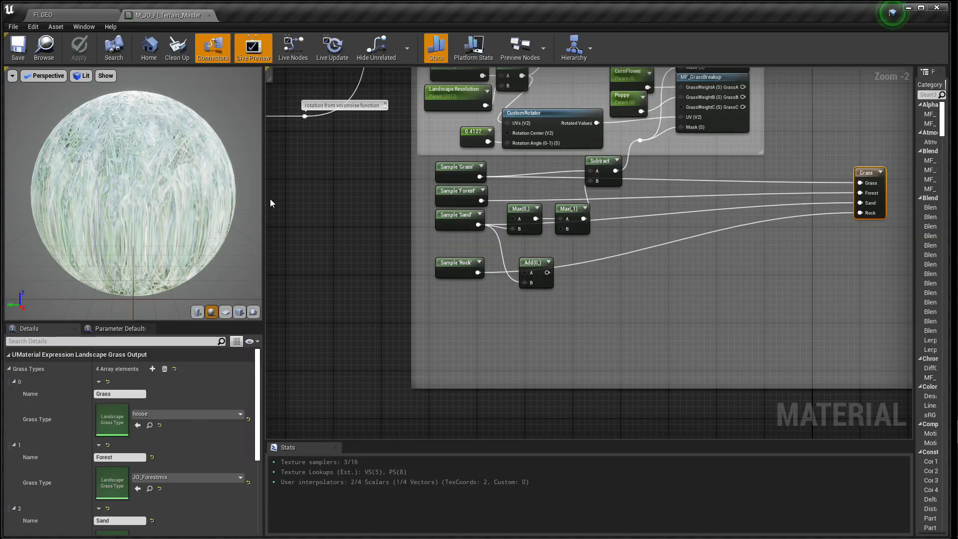
left_click(161, 416)
type("j")
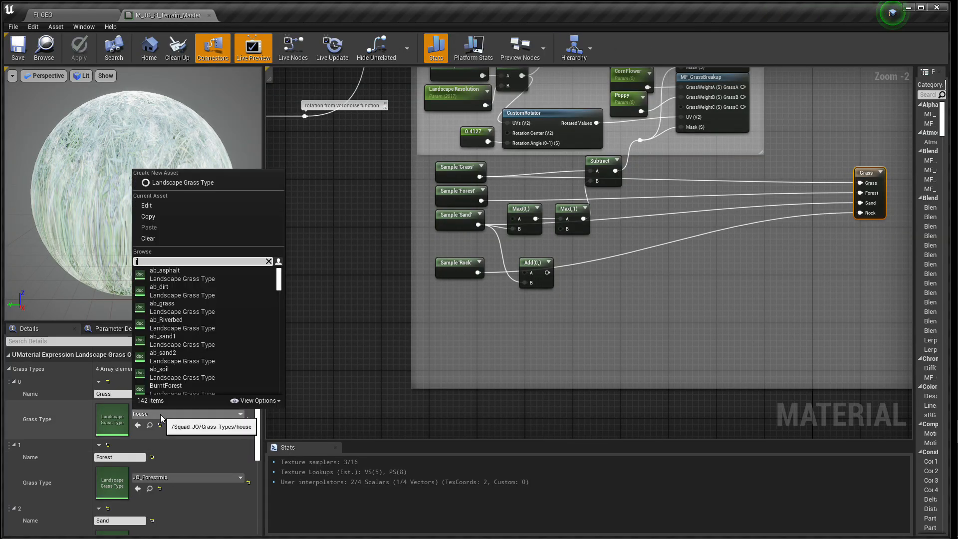
type("o_grass")
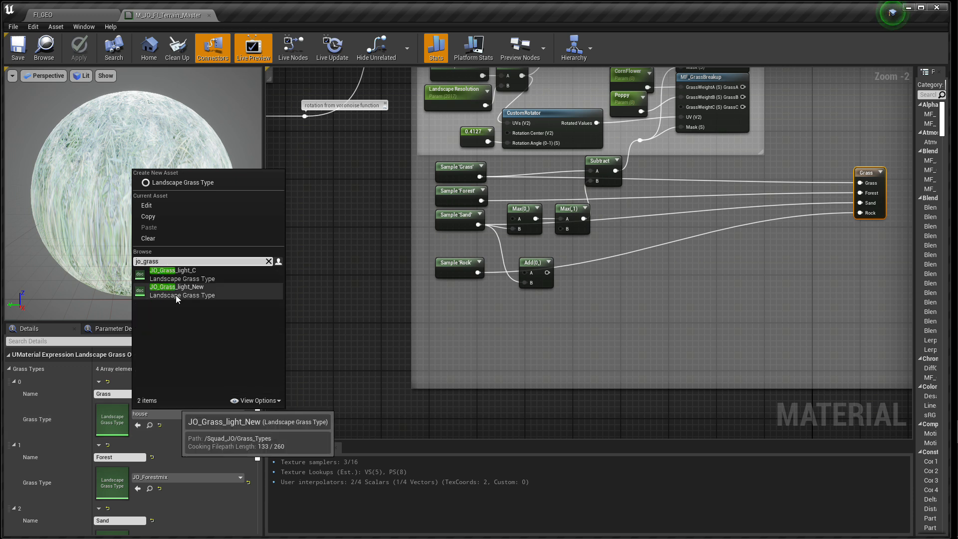
key("BackSpace")
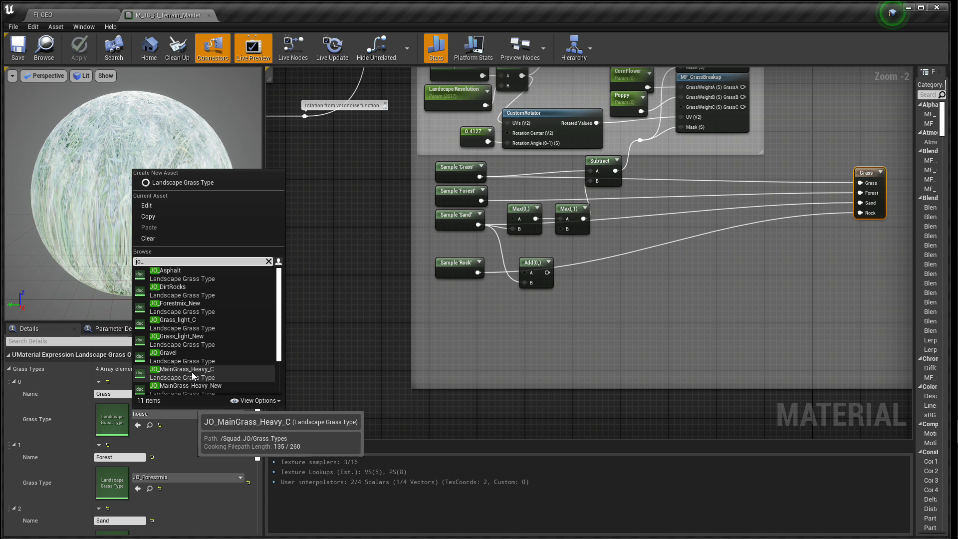
left_click(188, 390)
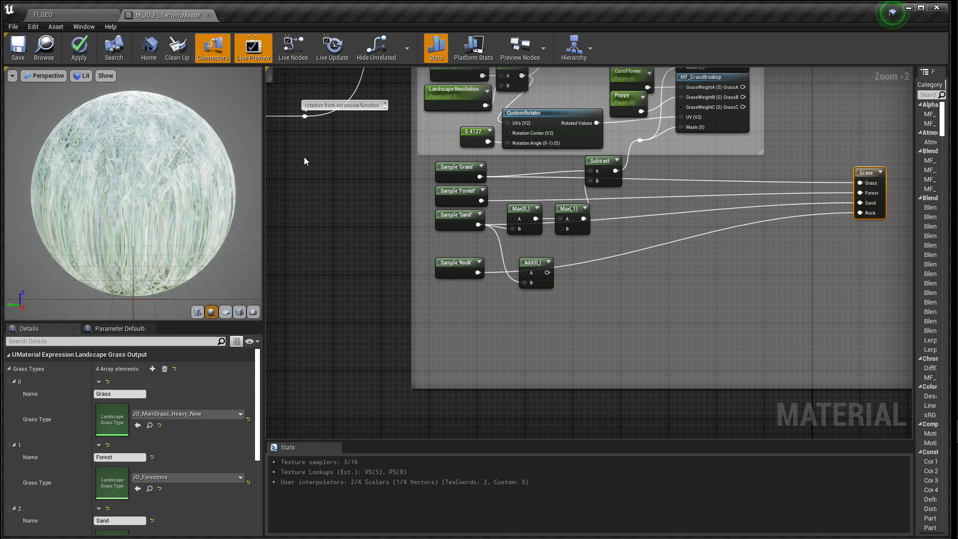
left_click(18, 48)
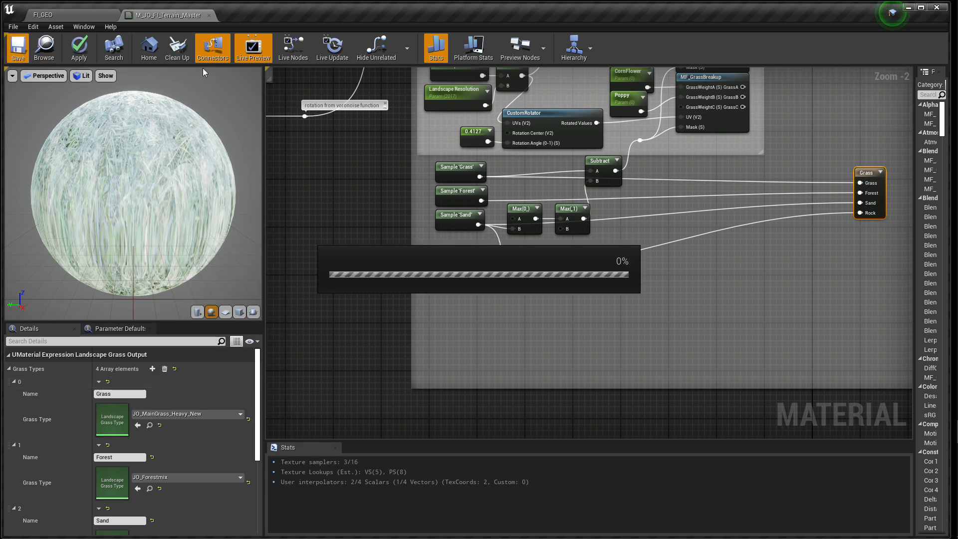
left_click(209, 15)
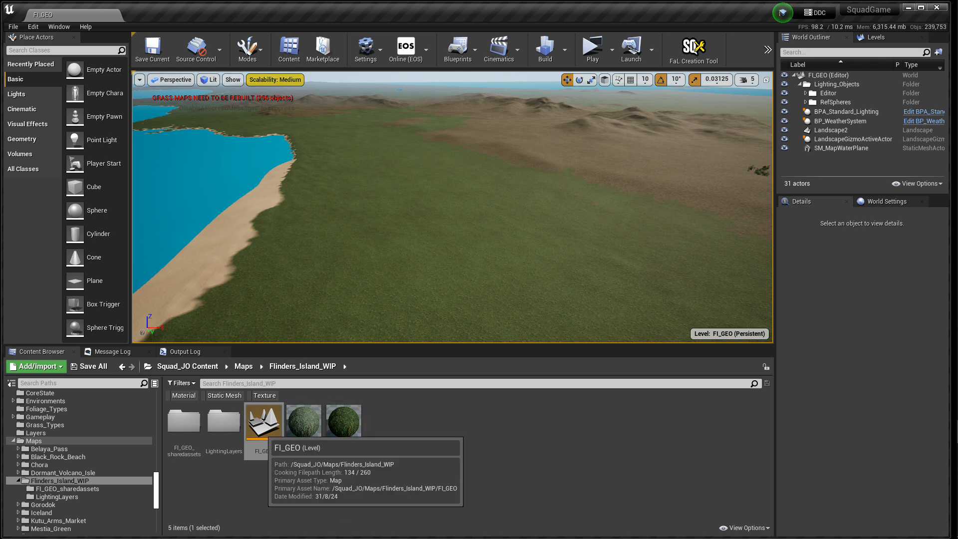
Step: Reload the FI_GEO level from the Flinders_Island_WIP folder
right_click_drag(503, 211, 590, 207)
right_click_drag(498, 242, 601, 247)
double_click(269, 435)
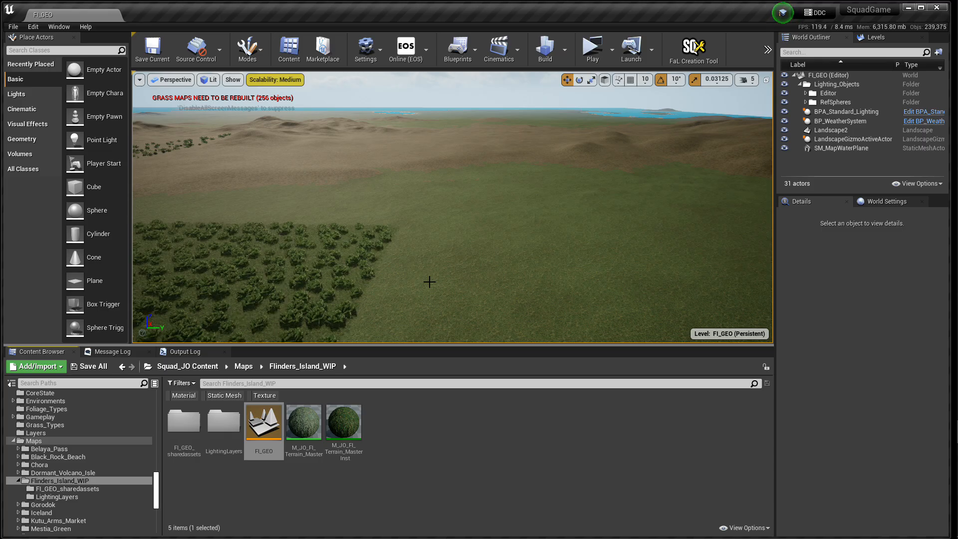
Step: Fly over the landscape and inspect the generated grass and ferns from a distance and up close
key("w")
right_click_drag(453, 207, 464, 265)
key("w")
key("w")
key("w")
key("w")
key("w")
key("e")
left_click(414, 437)
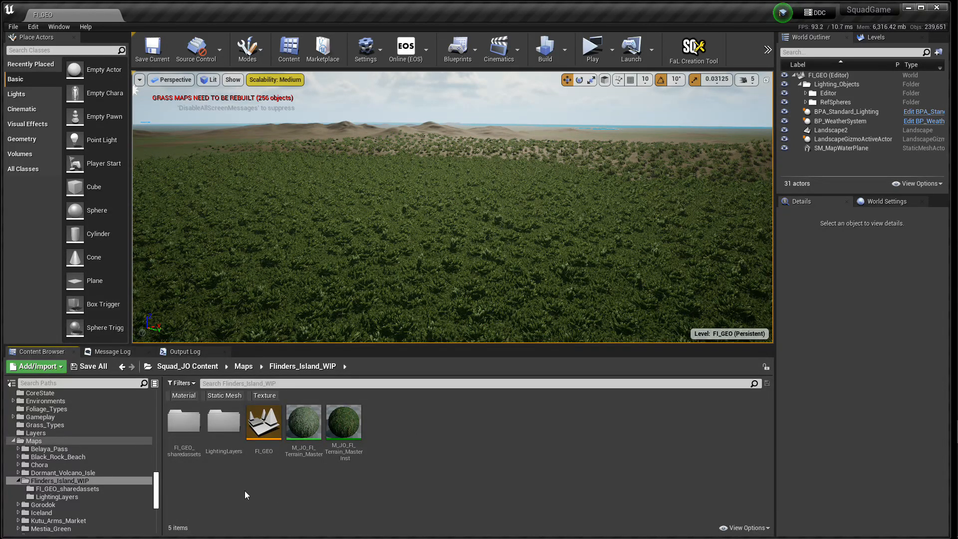
right_click_drag(399, 239, 487, 289)
key("w")
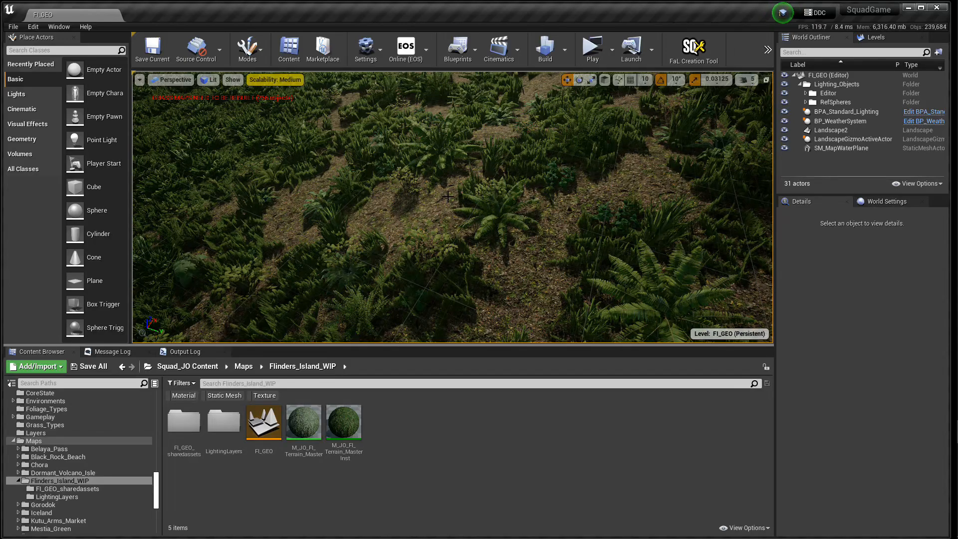
key("s")
right_click_drag(501, 263, 402, 234)
key("w")
right_click_drag(436, 278, 589, 220)
key("w")
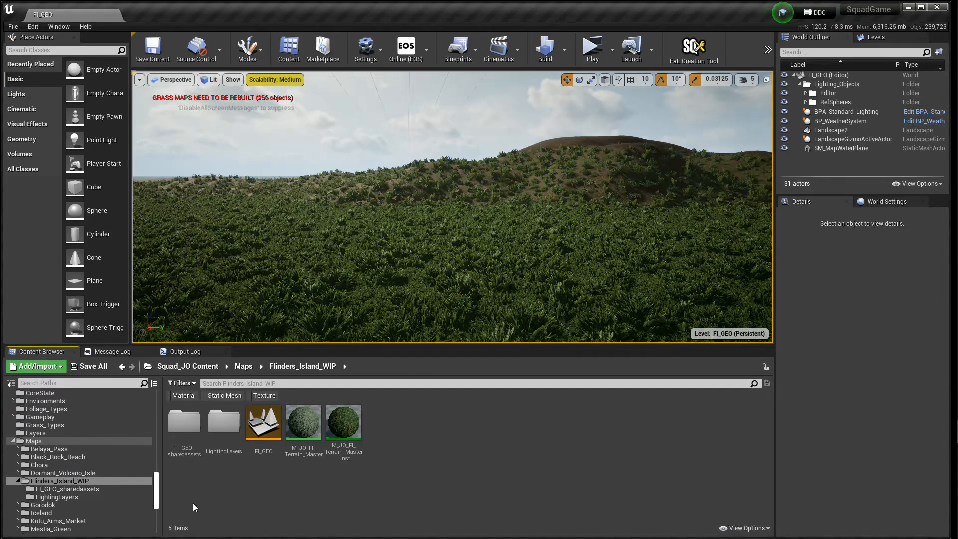
Step: Switch the editor to Foliage mode and widen the foliage palette area
left_click(247, 53)
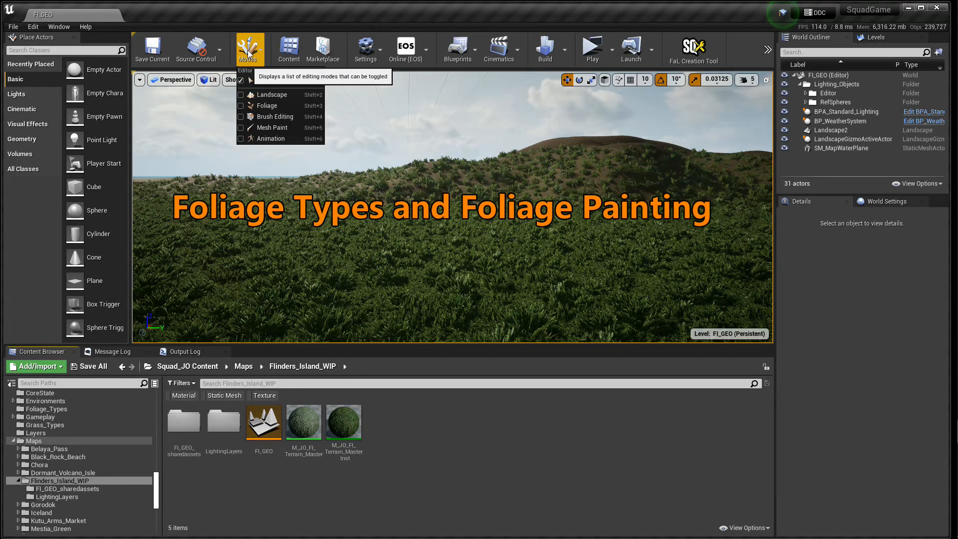
left_click(261, 107)
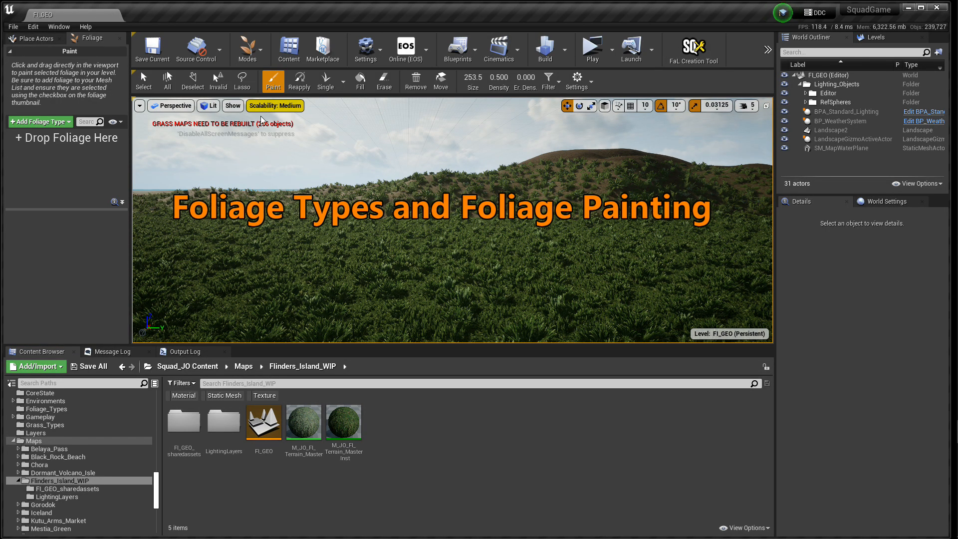
left_click_drag(130, 253, 235, 253)
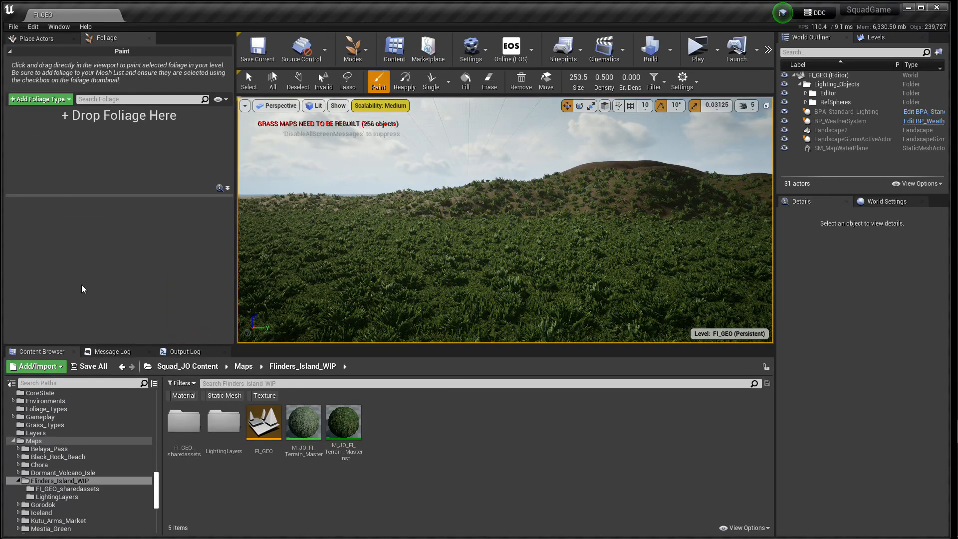
Step: Look into the Foliage_Types folder, then open the FoliageType folder inside Tropical_Jungle_Pack
left_click(47, 409)
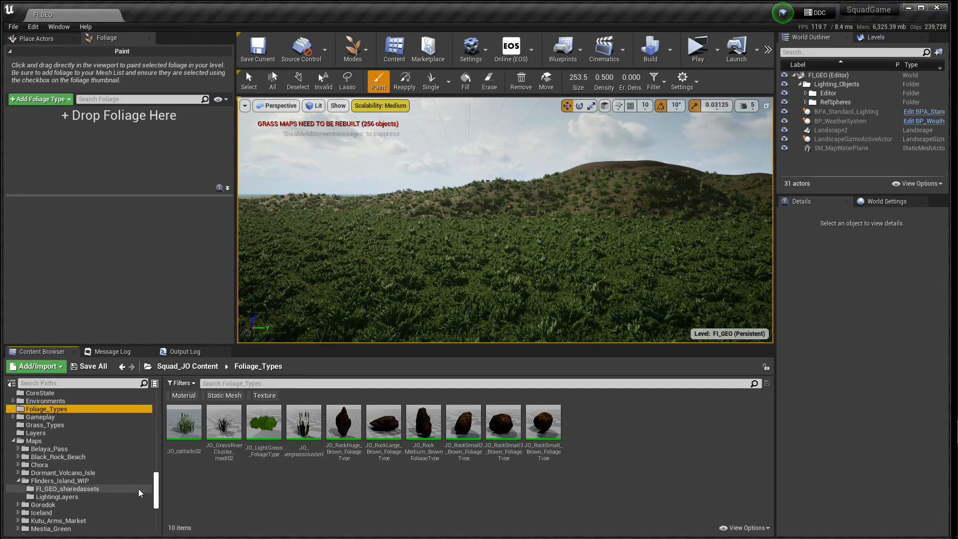
left_click_drag(157, 489, 157, 509)
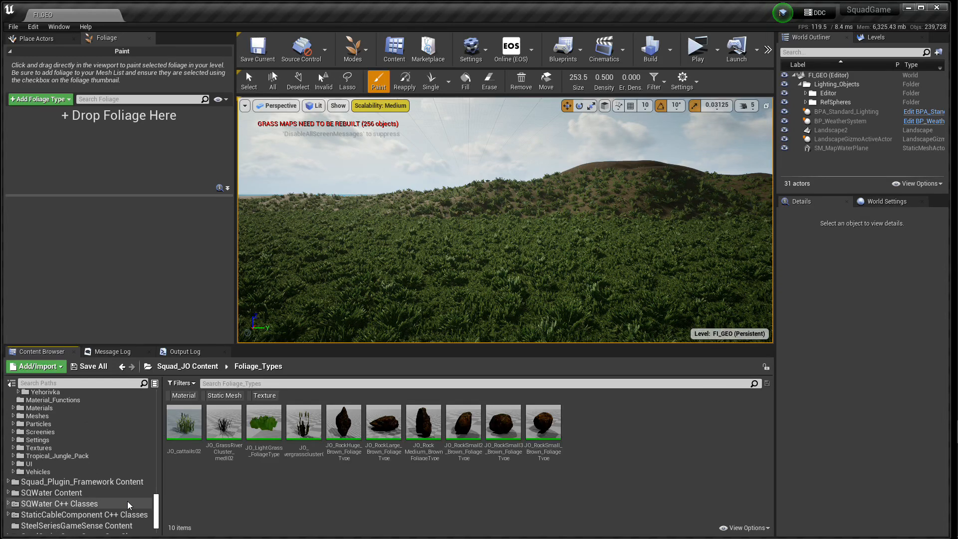
left_click(14, 457)
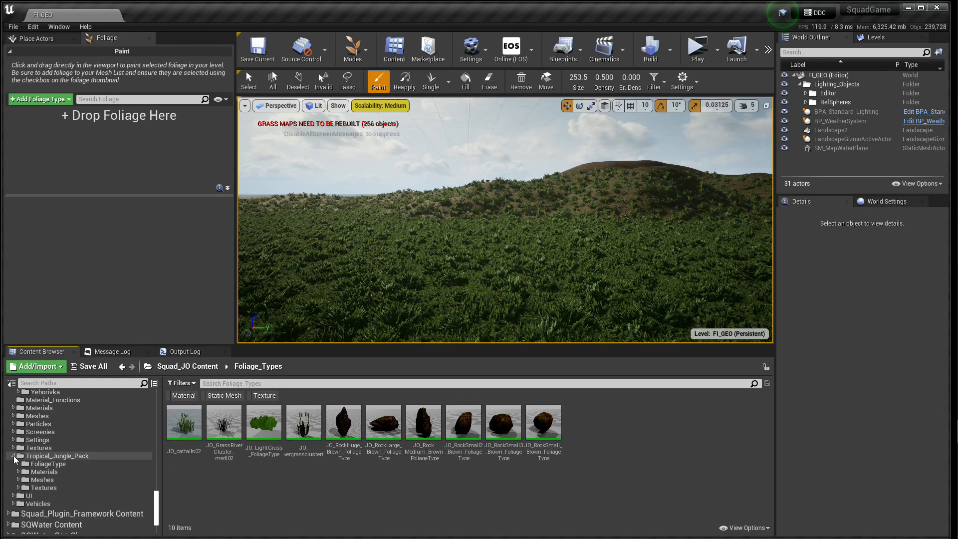
left_click(46, 457)
left_click(46, 463)
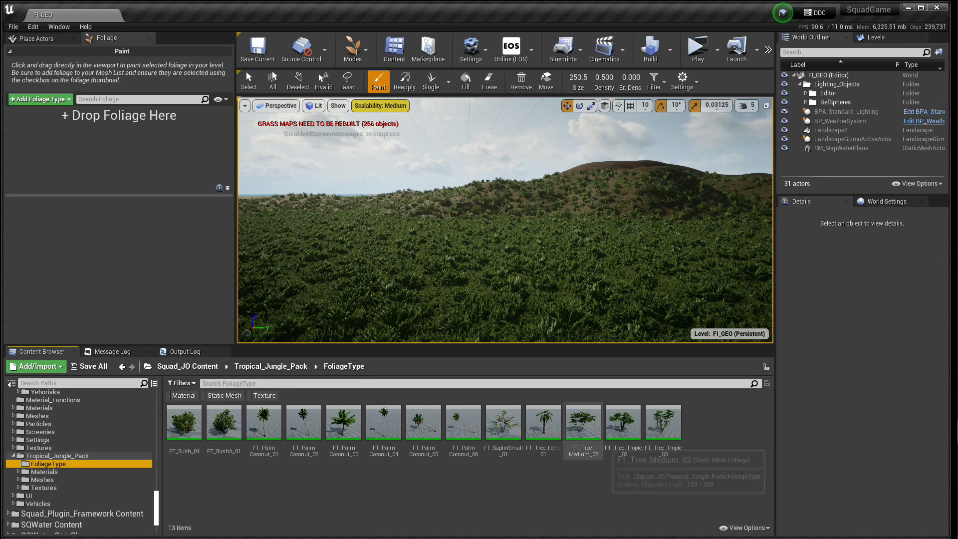
right_click_drag(504, 289, 434, 299)
key("w")
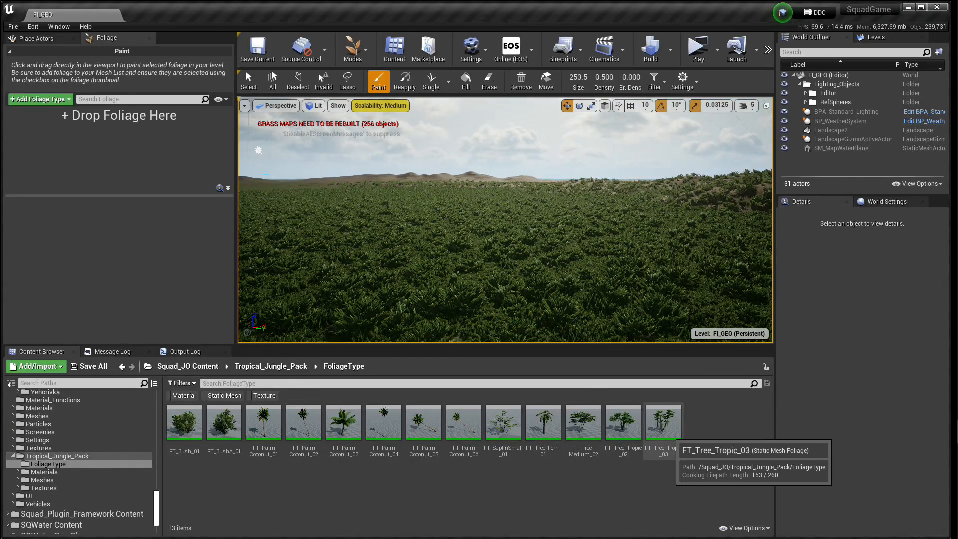
Step: Open the FT_Tree_Tropic_03 foliage type and review its placement settings, including ground slope angle and inclusion landscape layers
left_click(663, 424)
double_click(663, 423)
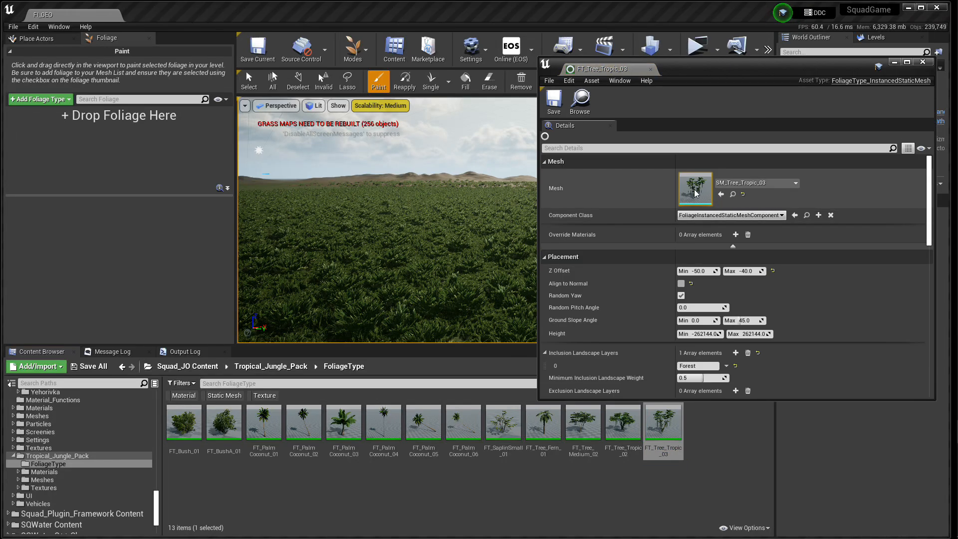
scroll(637, 271, "down", 2)
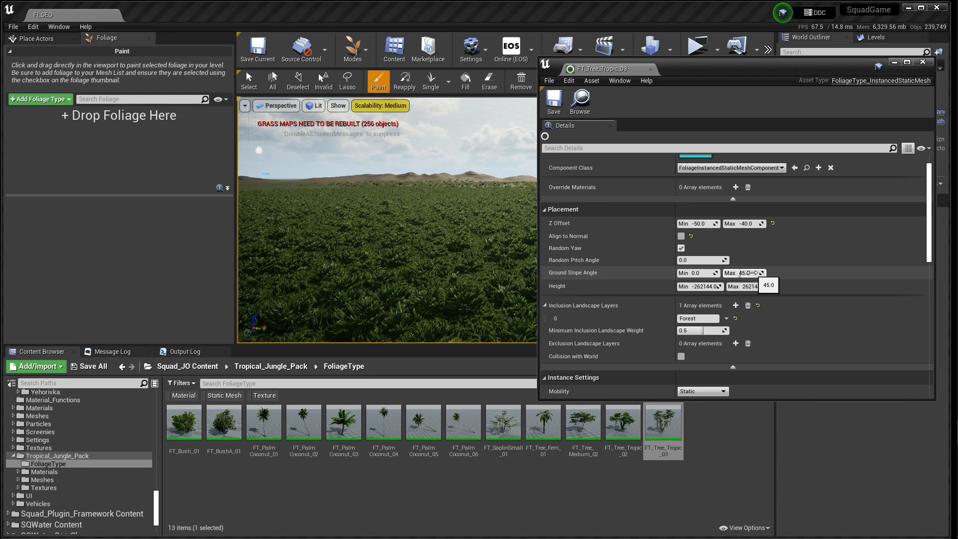
scroll(649, 322, "down", 2)
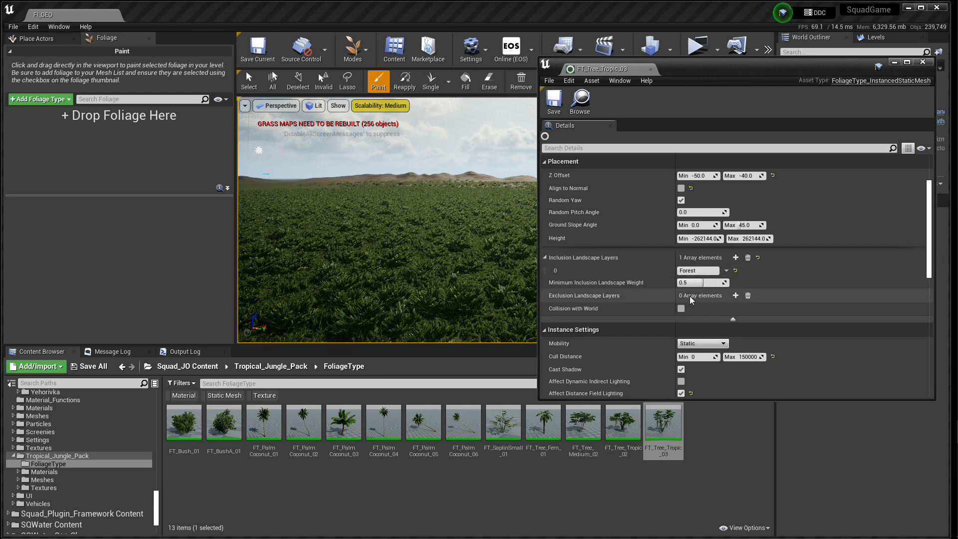
right_click_drag(464, 240, 445, 280)
right_click_drag(363, 191, 340, 192)
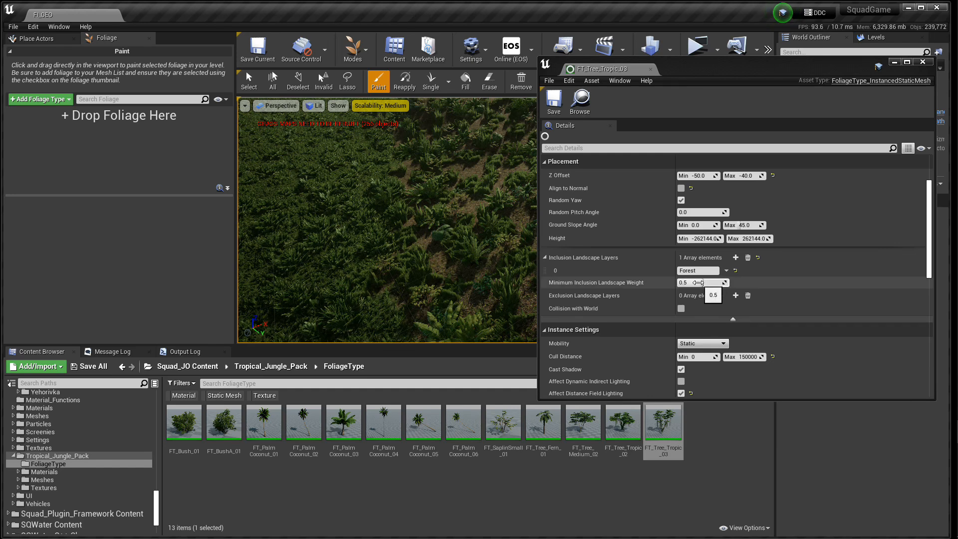
Step: Review the cull distance, shadow, collision, physics and scalability settings of FT_Tree_Tropic_03, and close the foliage type
scroll(646, 316, "down", 3)
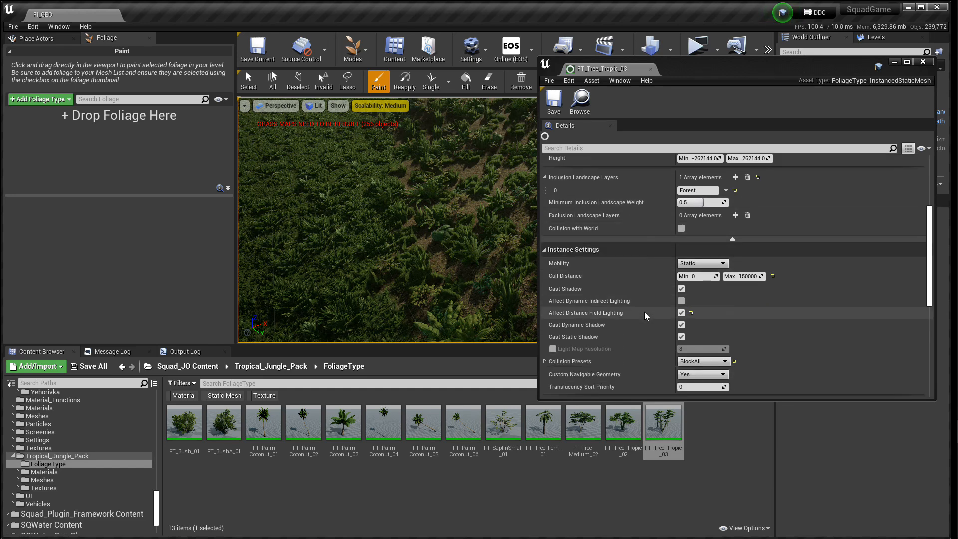
scroll(647, 316, "down", 1)
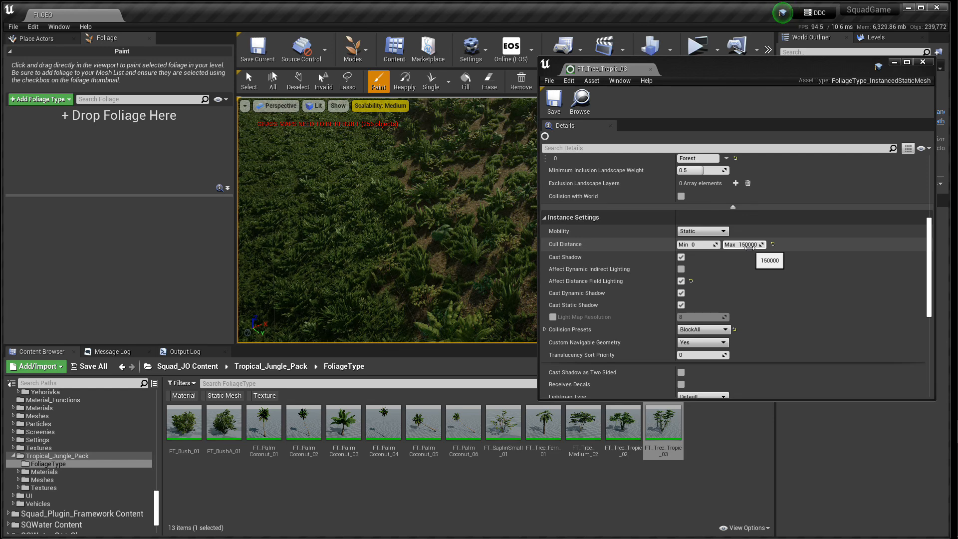
right_click_drag(430, 270, 425, 203)
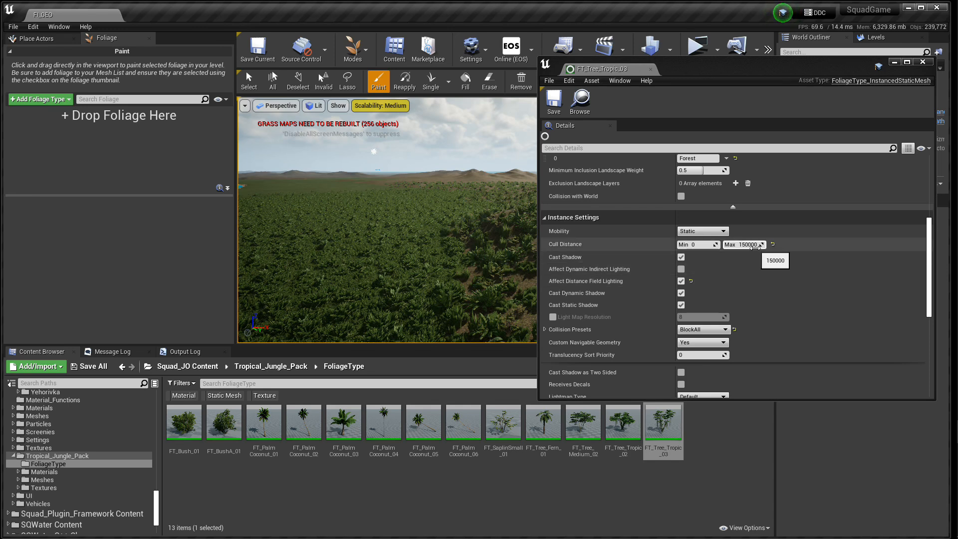
left_click(682, 258)
left_click(682, 258)
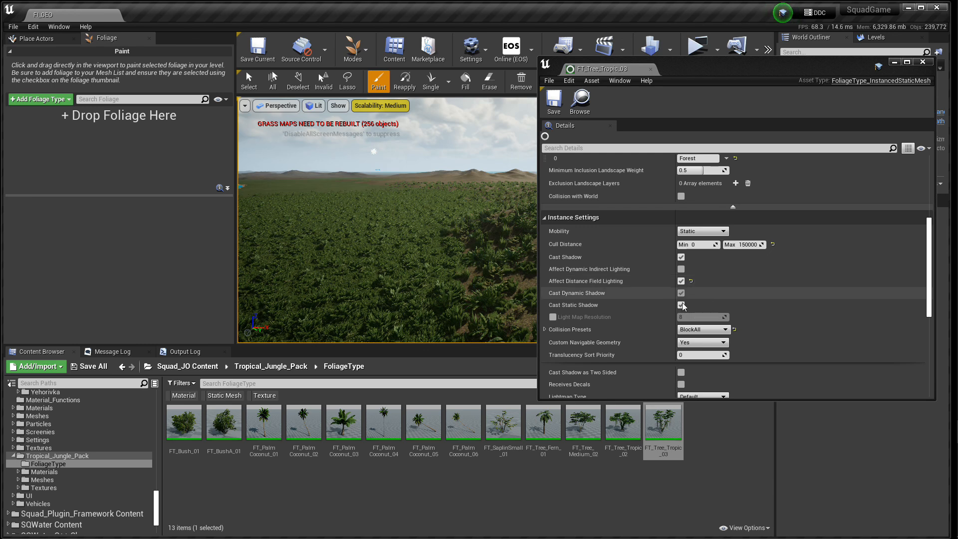
scroll(791, 335, "down", 2)
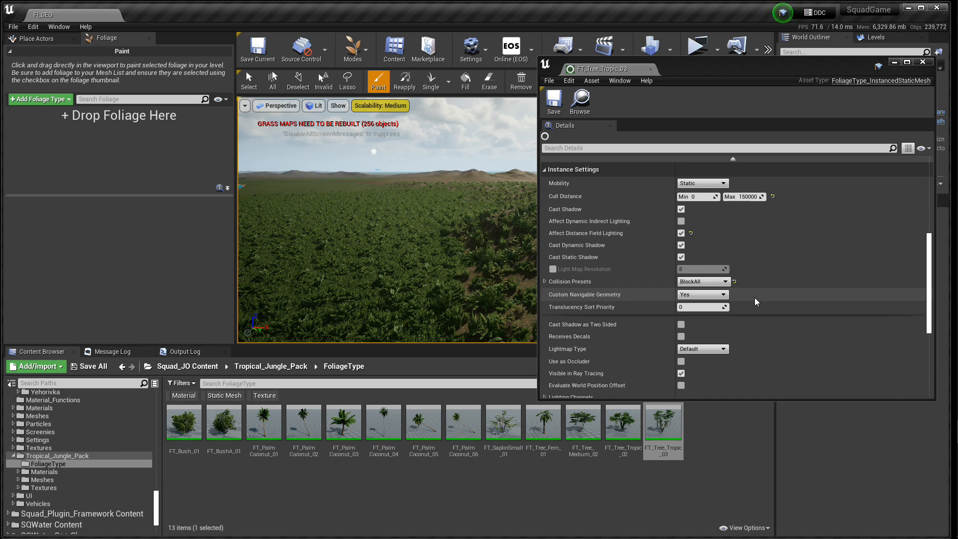
scroll(756, 302, "down", 4)
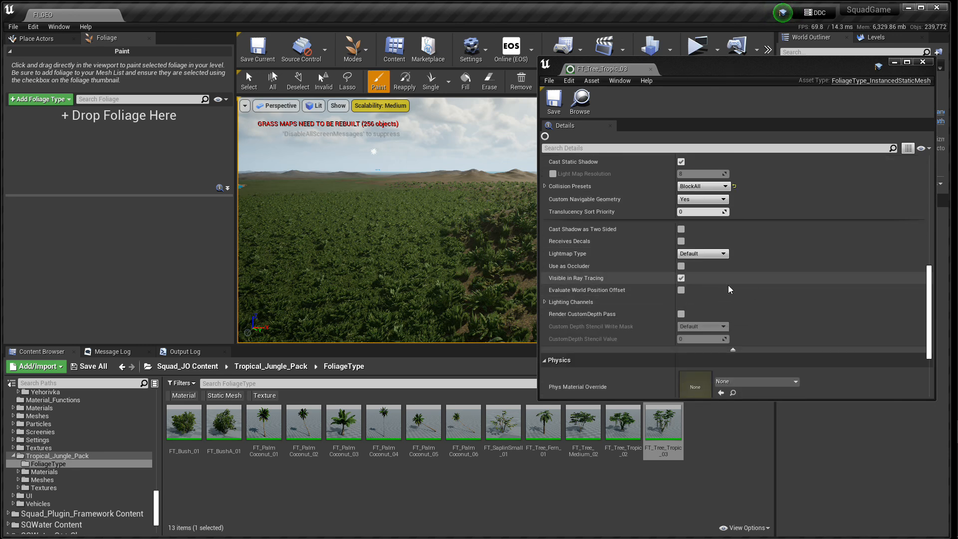
scroll(749, 291, "down", 5)
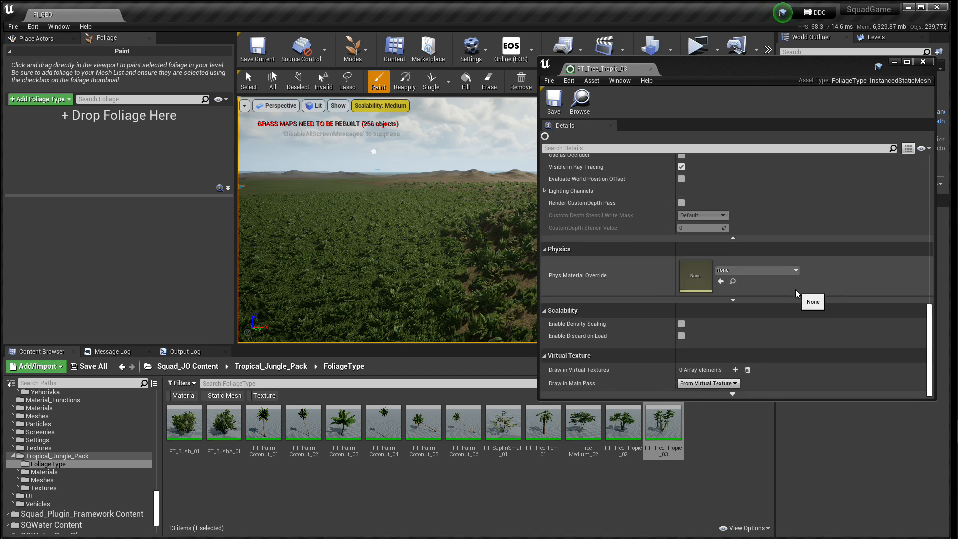
scroll(799, 294, "up", 9)
scroll(797, 292, "up", 5)
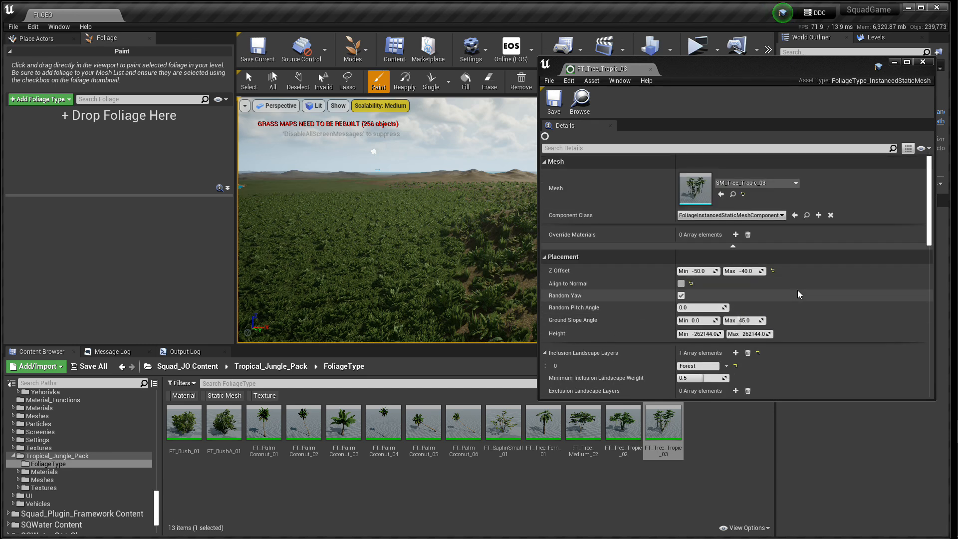
left_click(651, 70)
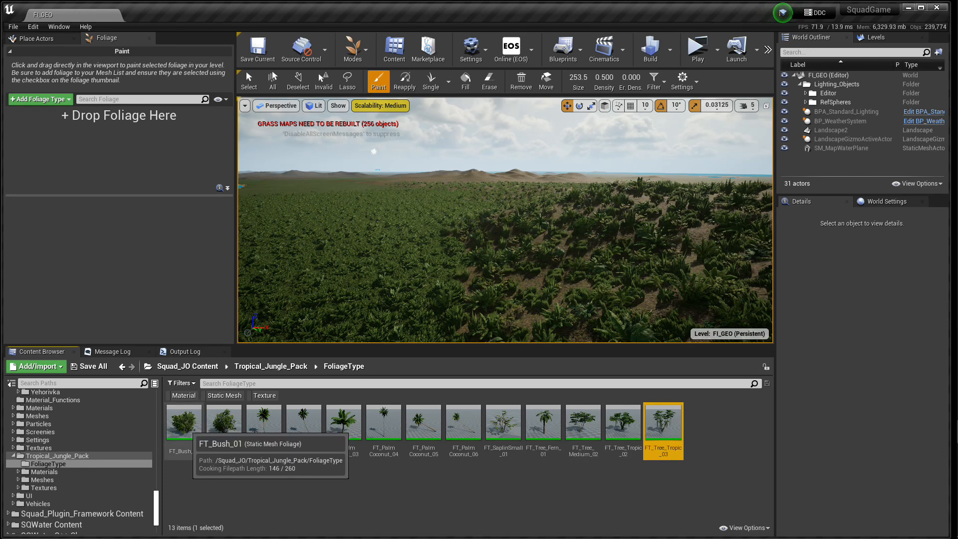
Step: Select all the foliage types in the FoliageType folder, from FT_Bush_01 through FT_Tree_Tropic_03
left_click(192, 434)
left_click(224, 425, "ctrl")
left_click(264, 425, "ctrl")
left_click(303, 424, "ctrl")
left_click(424, 424, "ctrl")
left_click(384, 424, "ctrl")
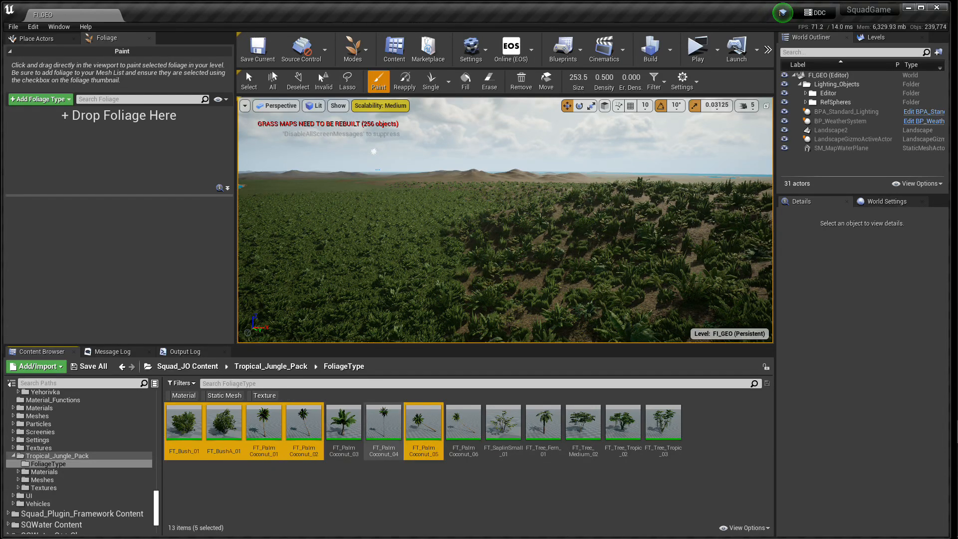
left_click(344, 424, "ctrl")
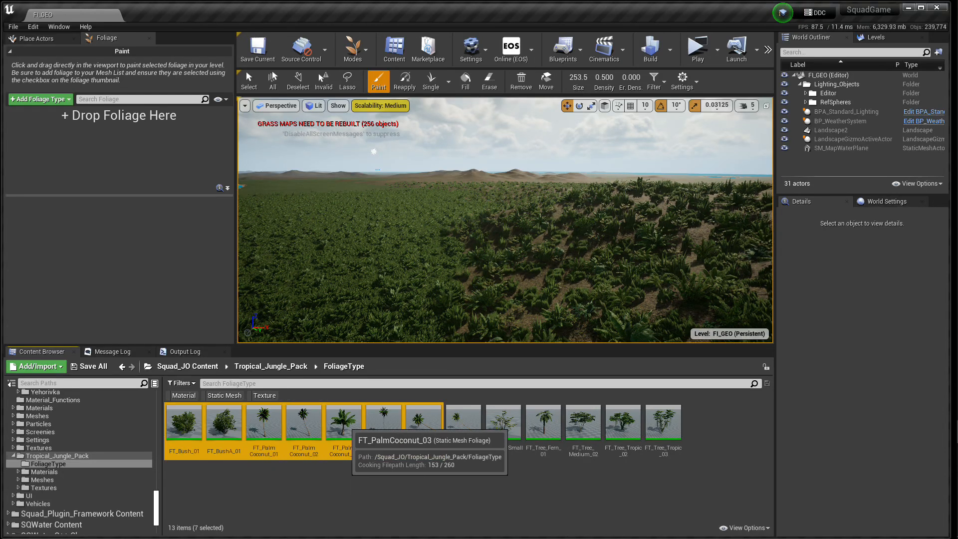
left_click(463, 424, "ctrl")
left_click(503, 424, "ctrl")
left_click(543, 424, "ctrl")
left_click(583, 425, "ctrl")
left_click(623, 424, "ctrl")
left_click(663, 424, "ctrl")
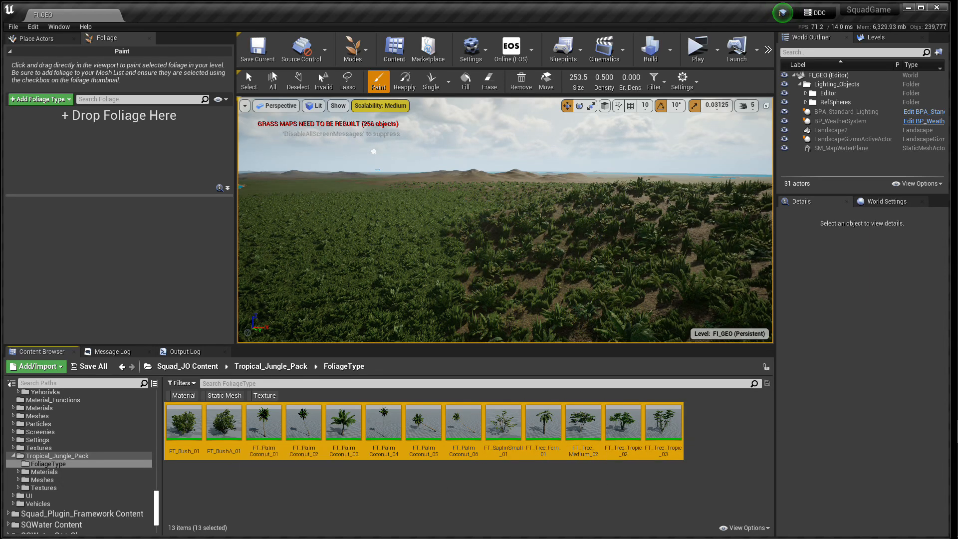
Step: Add all the selected Tropical_Jungle_Pack foliage types to the foliage painting palette
left_click_drag(225, 424, 81, 155)
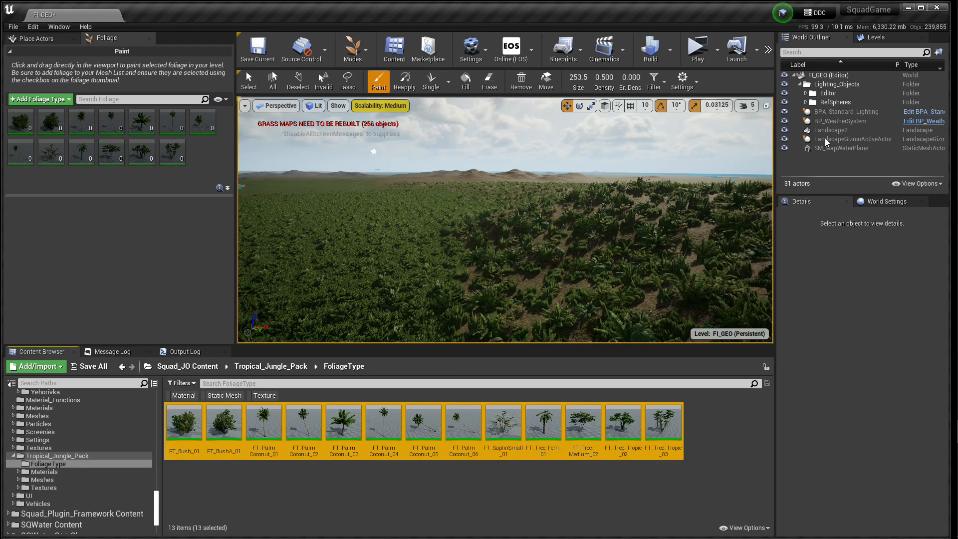
Step: Make LL_FlindersIsland the current level, and switch the current level back to Persistent Level
left_click(875, 37)
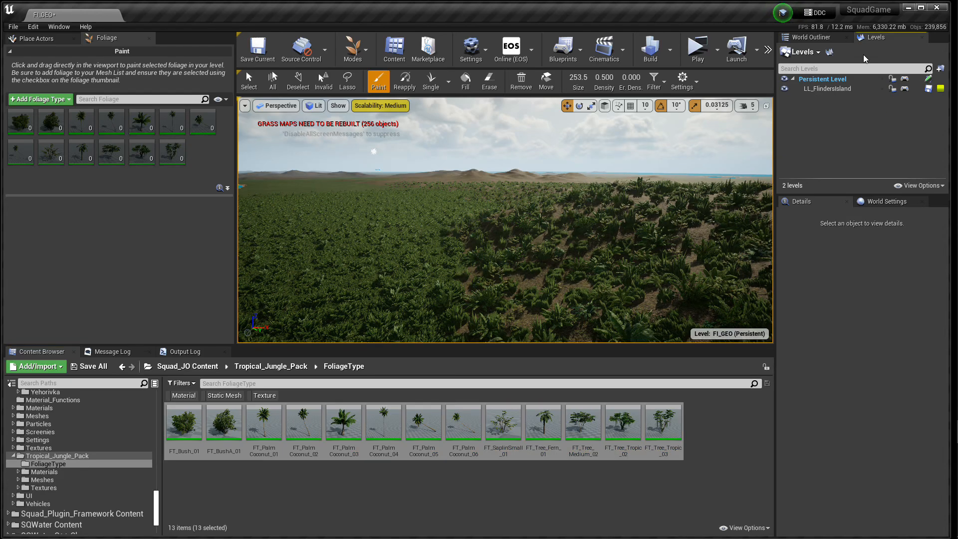
left_click(822, 89)
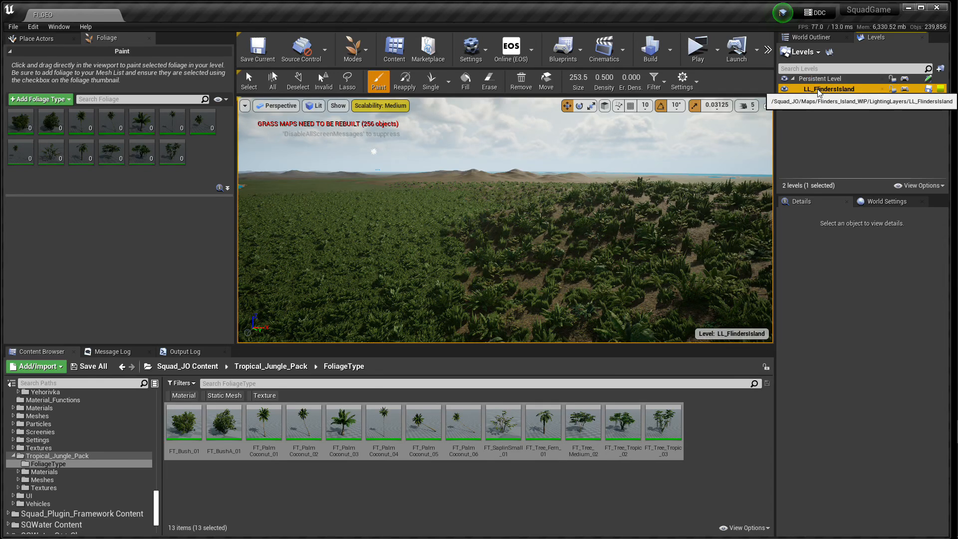
double_click(822, 90)
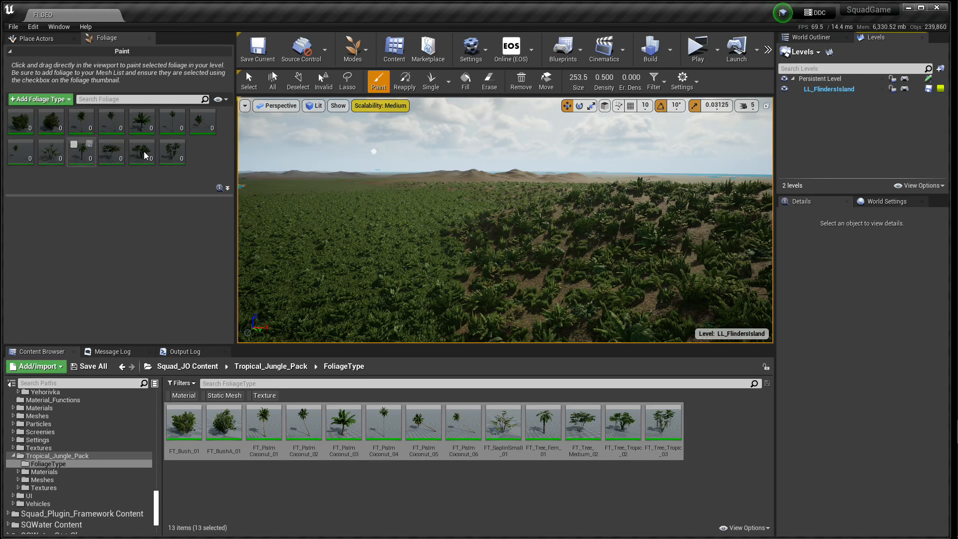
double_click(824, 79)
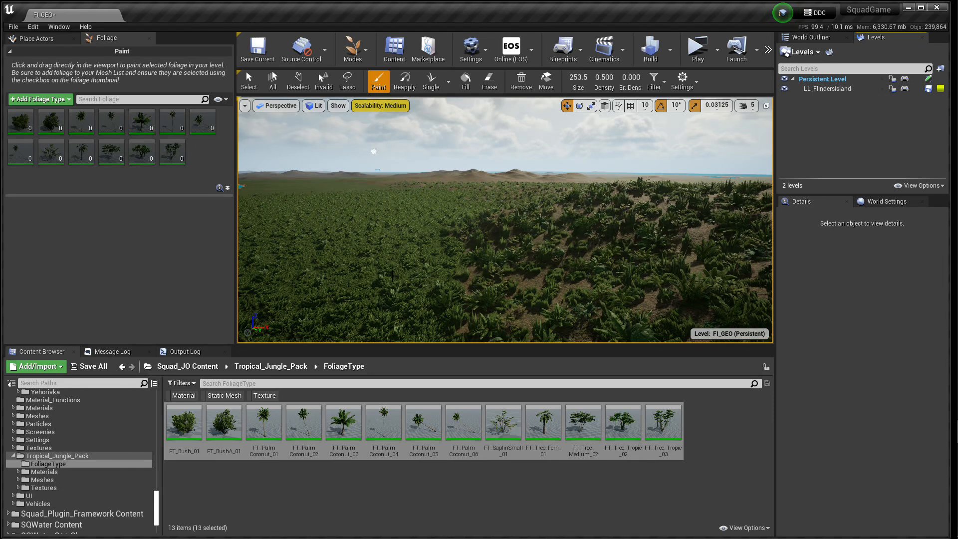
Step: Select all foliage types in the palette, from FT_Bush_01 through FT_Tree_Tropic_03, and activate them for painting
left_click(11, 126)
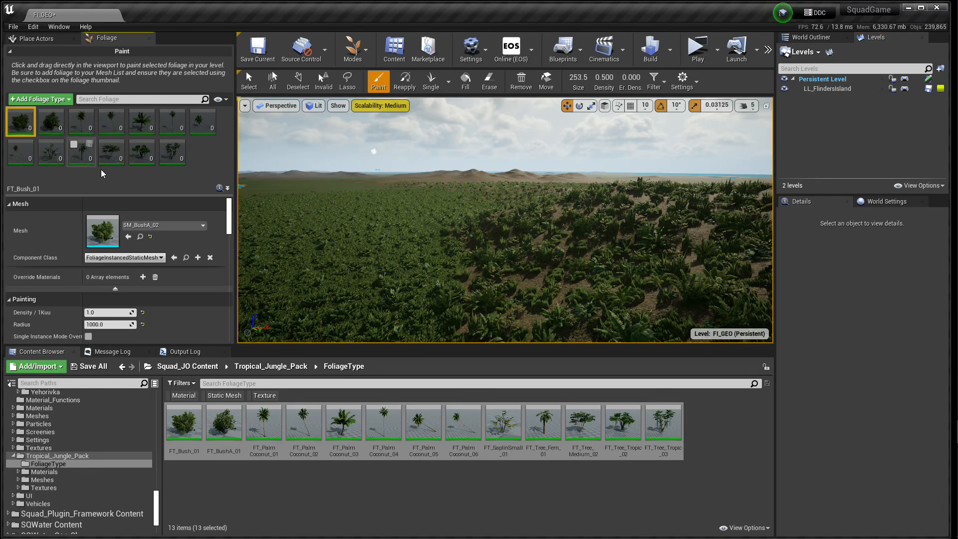
left_click(174, 153, "shift")
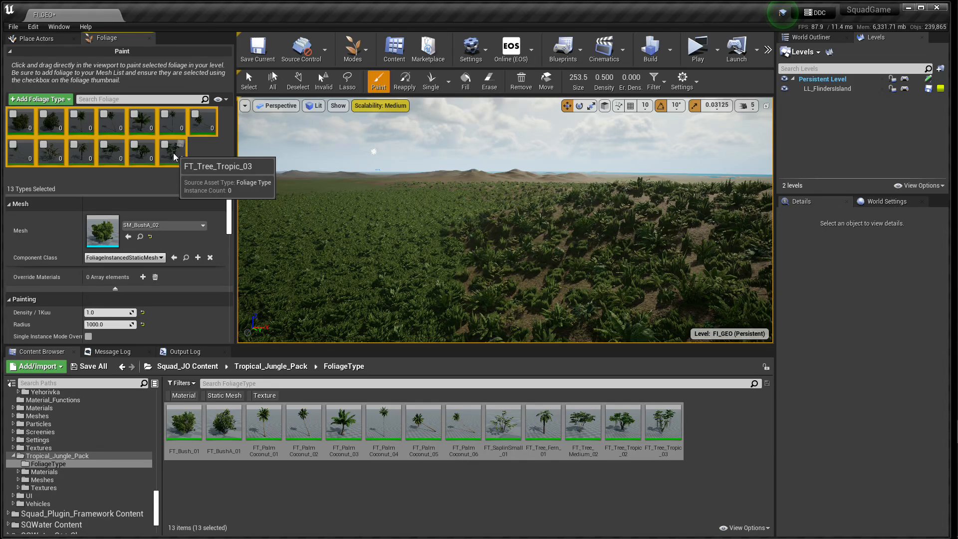
left_click(14, 114)
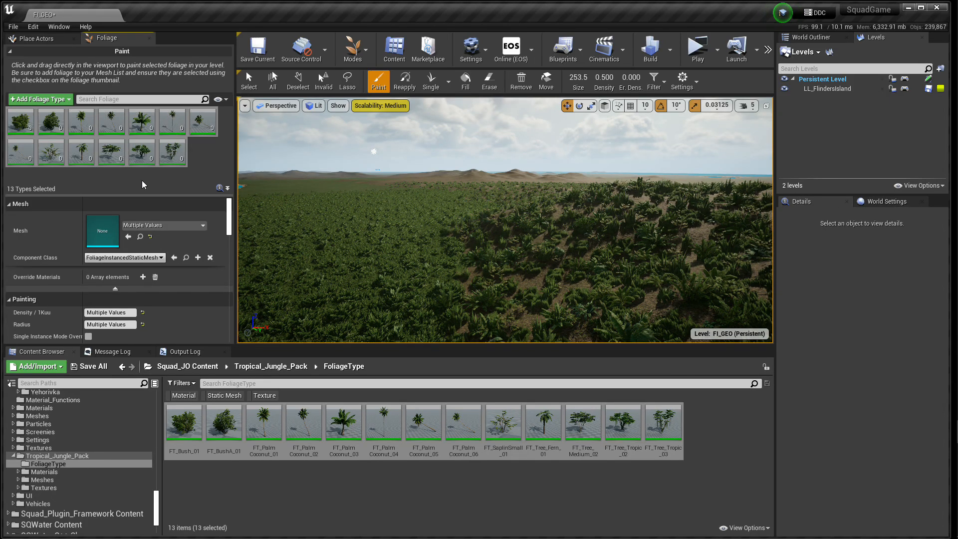
mouse_move(174, 167)
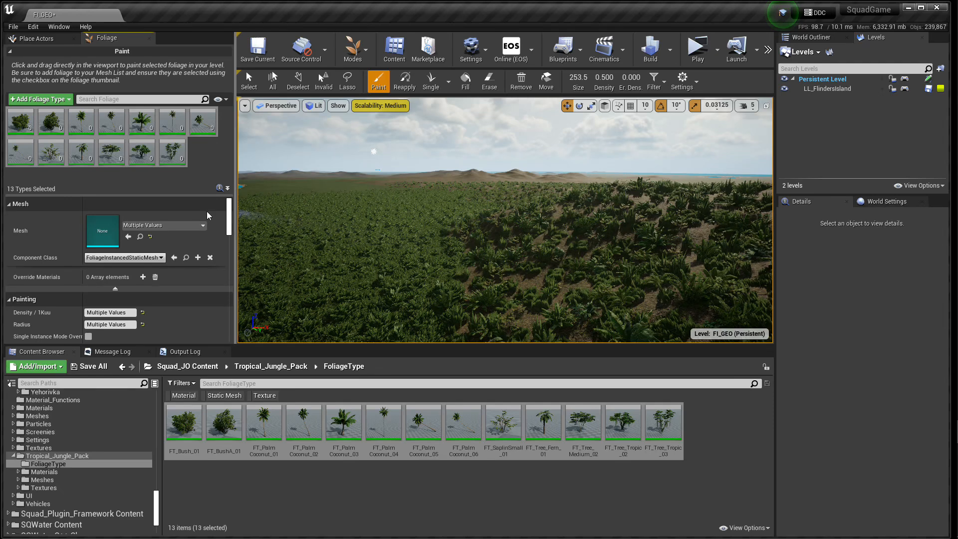
Step: Review the painting, placement and instance settings of FT_Tree_Tropic_03 in the foliage palette, including radius, scale, Z offset and inclusion landscape layers
left_click(172, 157)
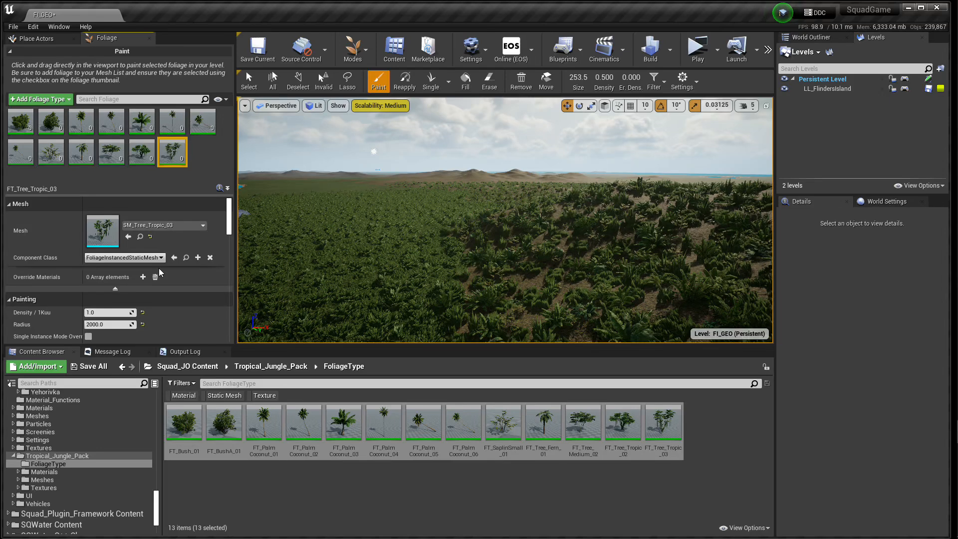
scroll(159, 268, "down", 3)
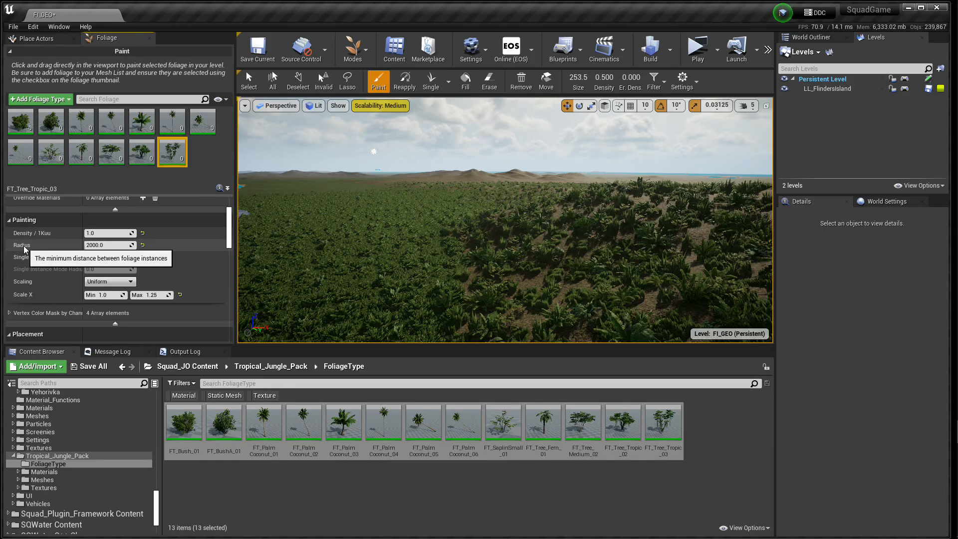
scroll(61, 262, "down", 2)
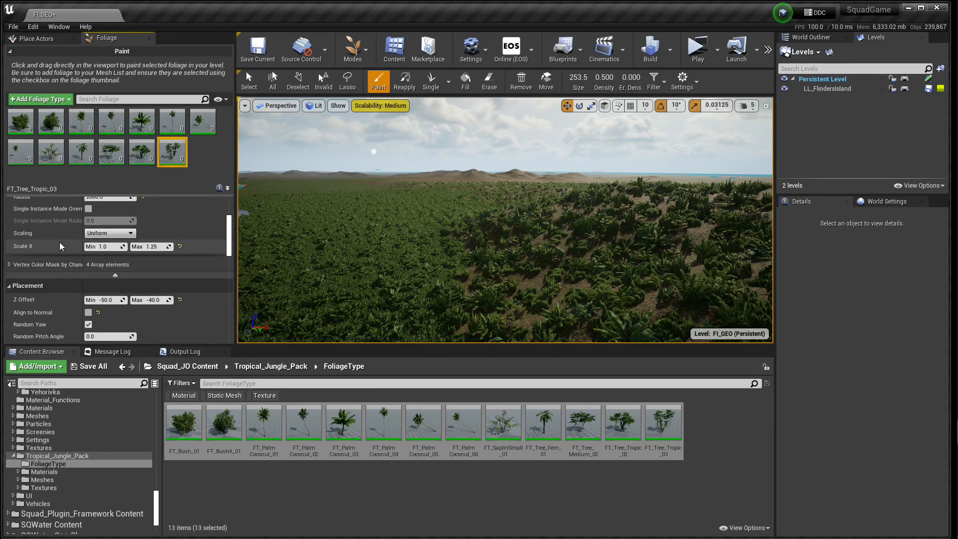
scroll(59, 241, "up", 1)
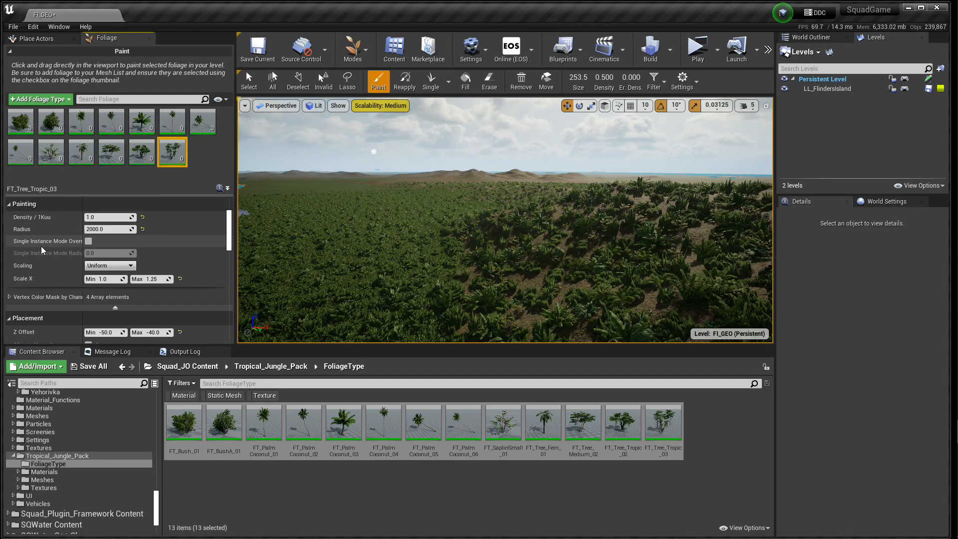
scroll(53, 282, "down", 1)
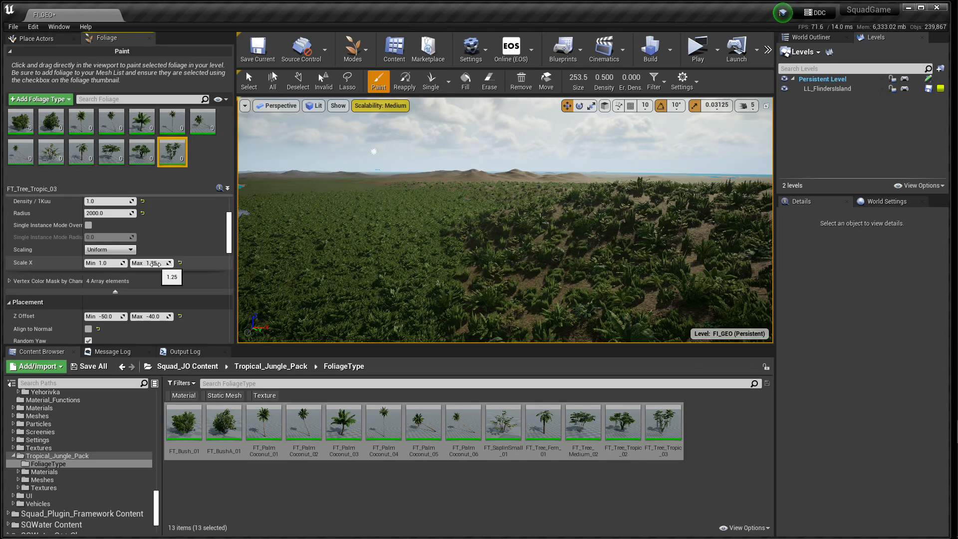
scroll(50, 278, "down", 4)
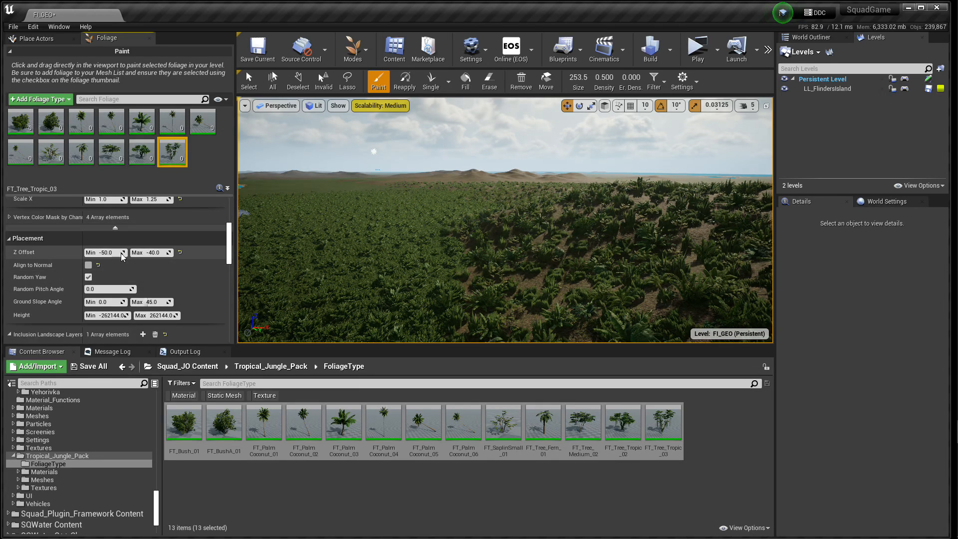
scroll(57, 289, "down", 2)
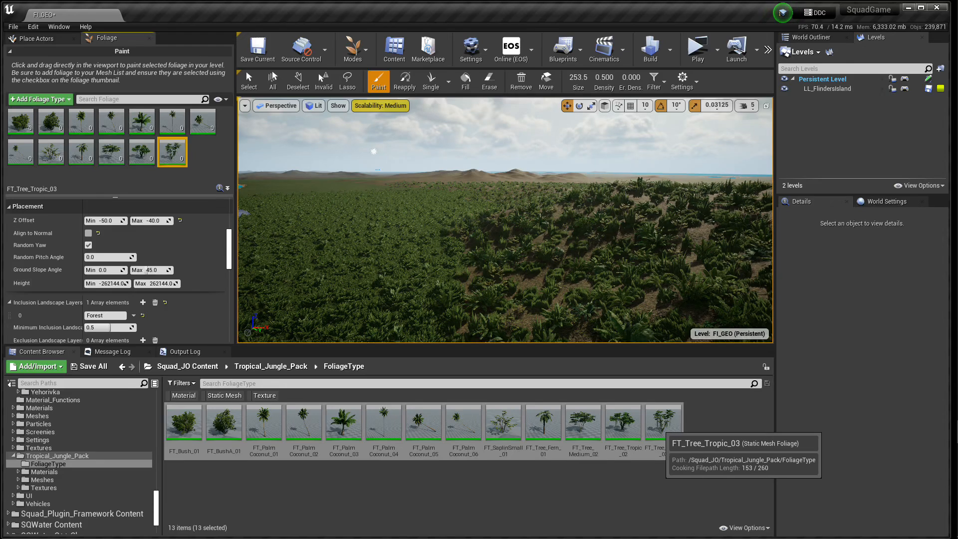
scroll(159, 304, "down", 3)
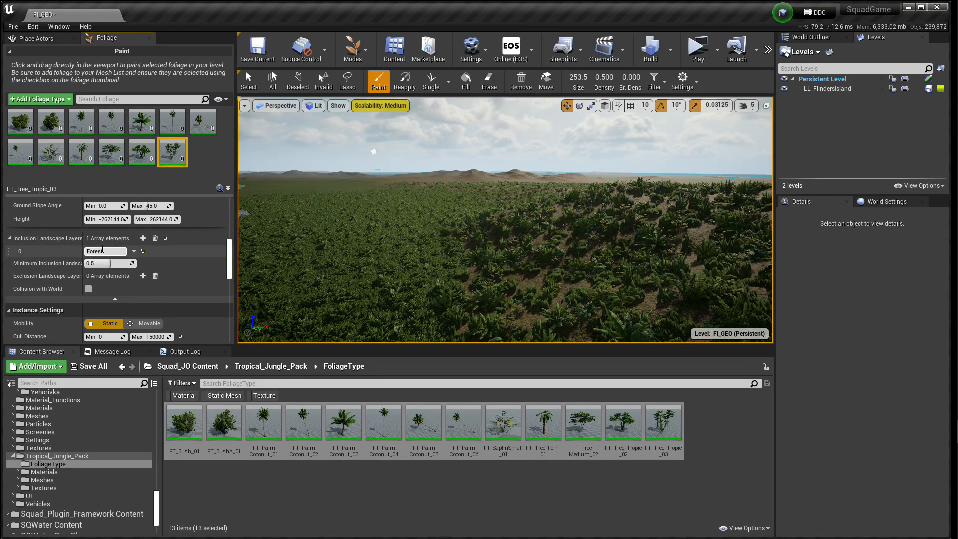
scroll(137, 280, "down", 5)
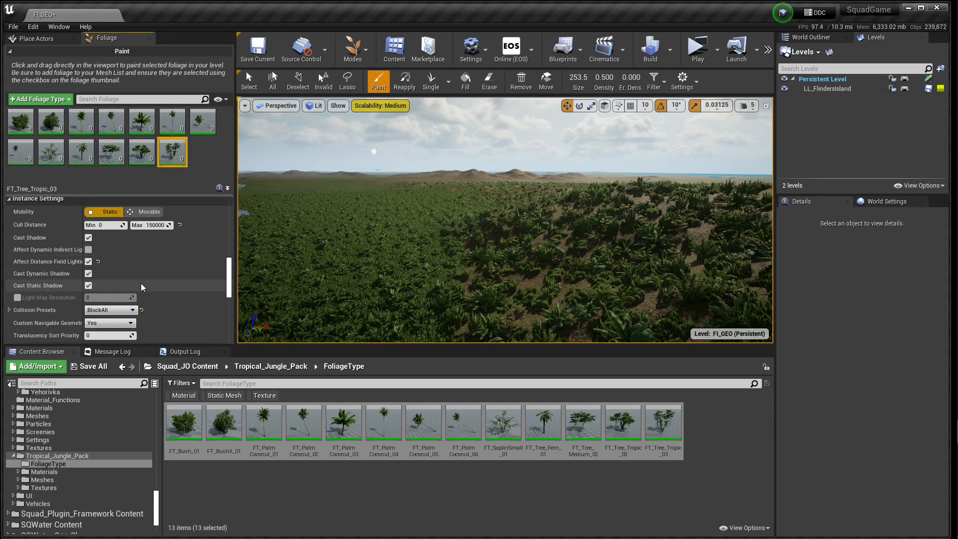
scroll(141, 283, "down", 12)
scroll(143, 285, "up", 4)
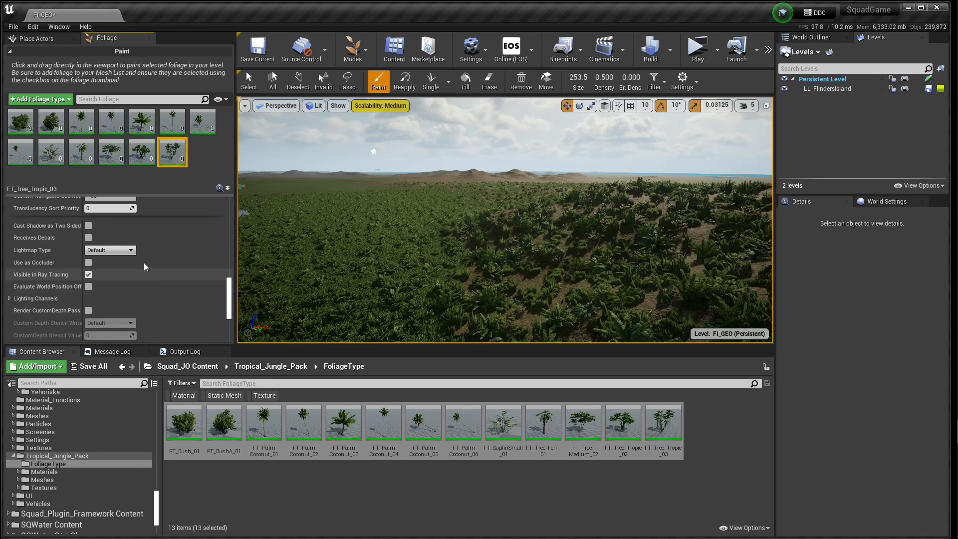
Step: Examine FT_BushA_01's inclusion landscape layers, ground slope angle, radius, scale and cull distance for comparison with the tree
left_click(52, 125)
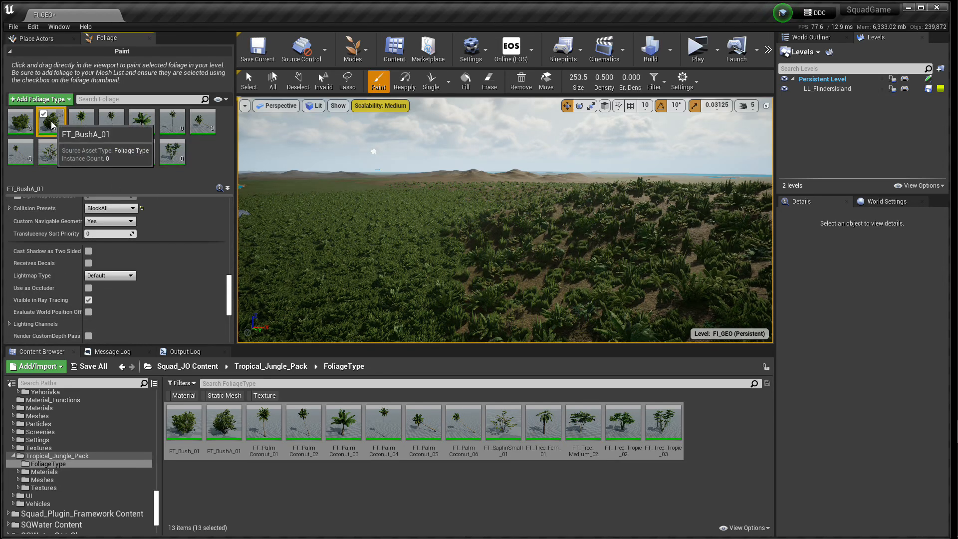
left_click_drag(230, 305, 233, 258)
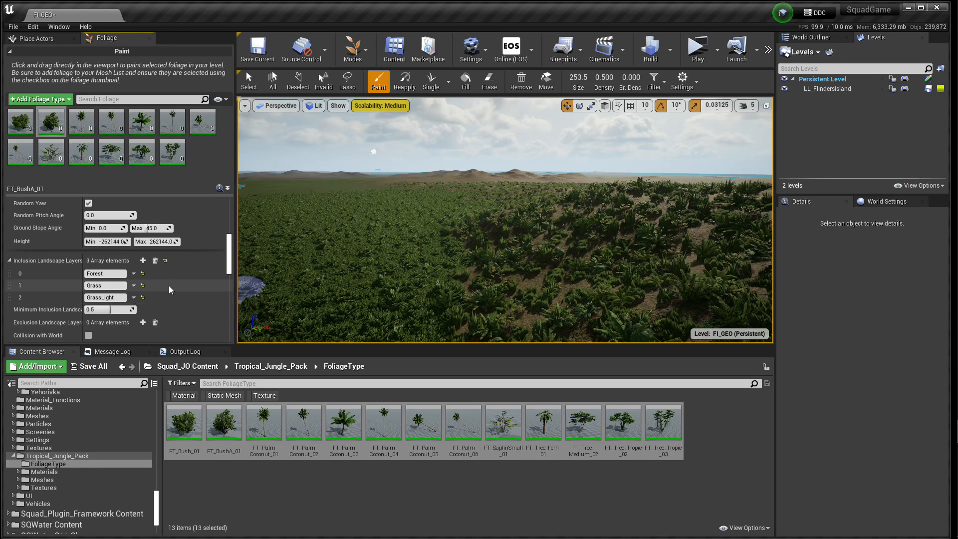
scroll(178, 296, "up", 3)
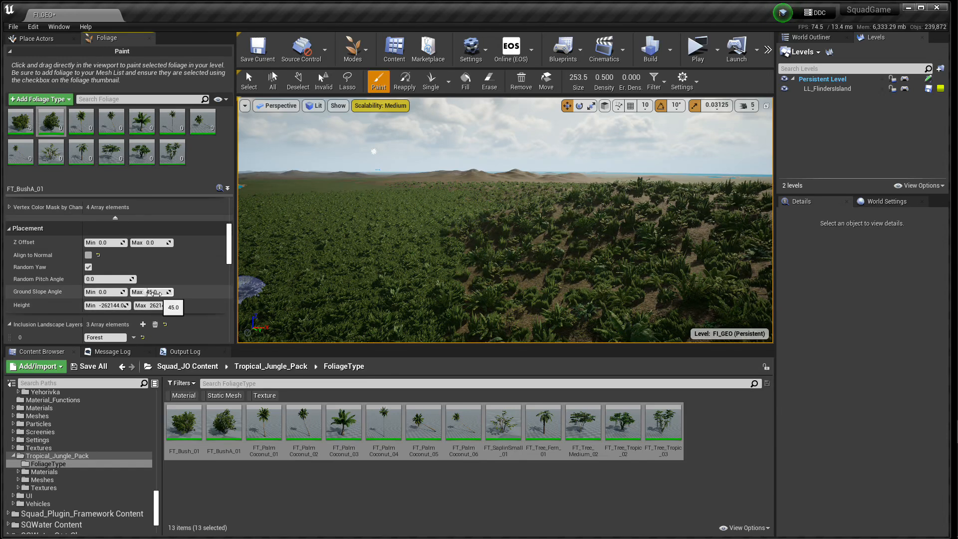
scroll(182, 297, "up", 4)
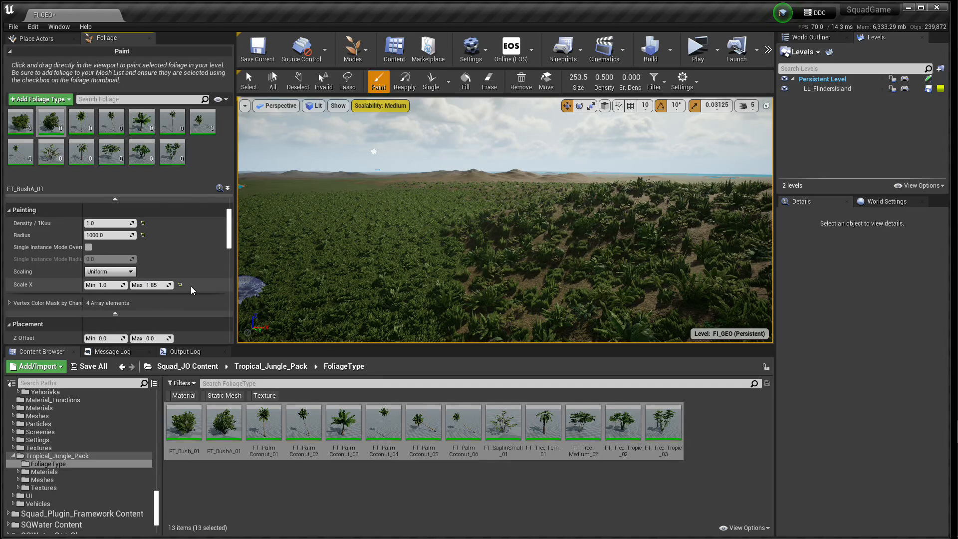
scroll(192, 286, "up", 2)
scroll(193, 286, "up", 1)
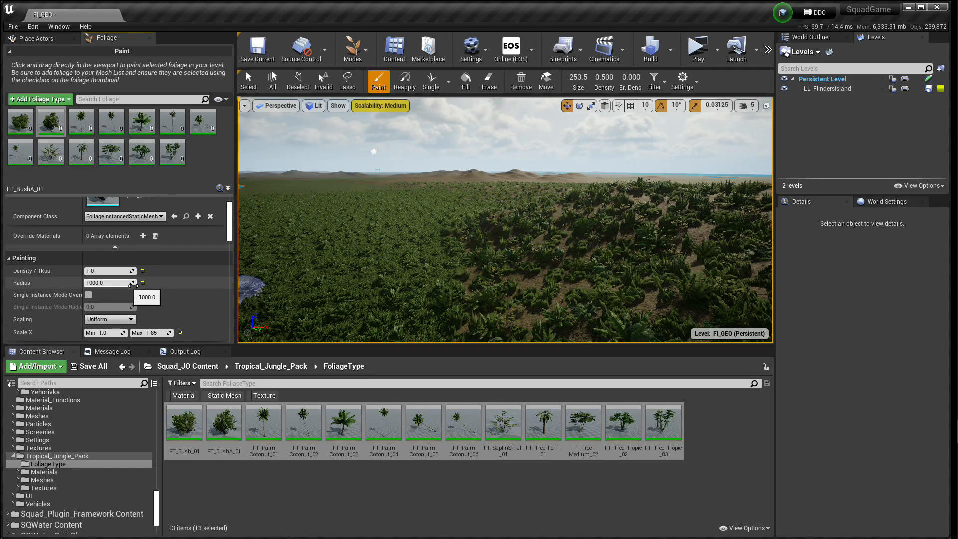
scroll(181, 299, "up", 3)
scroll(182, 297, "down", 10)
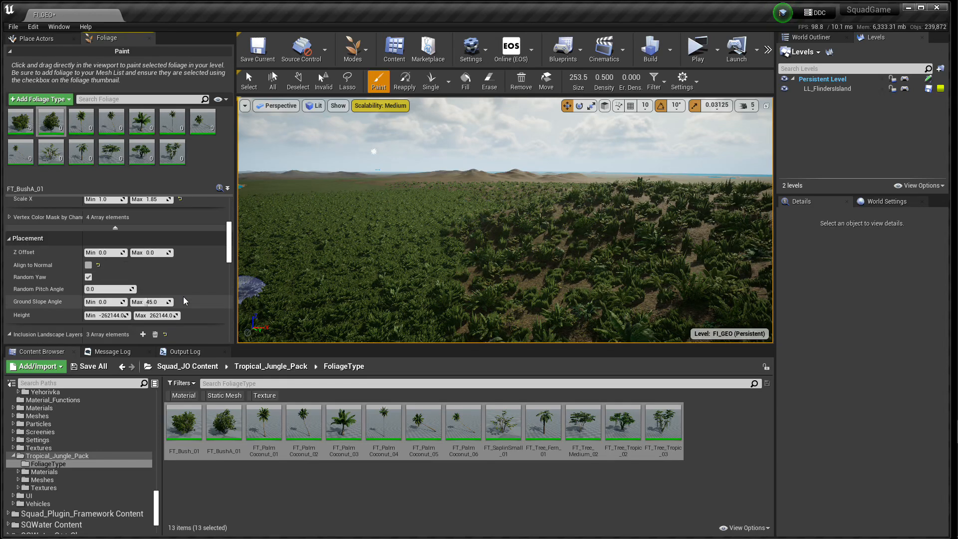
scroll(183, 298, "down", 4)
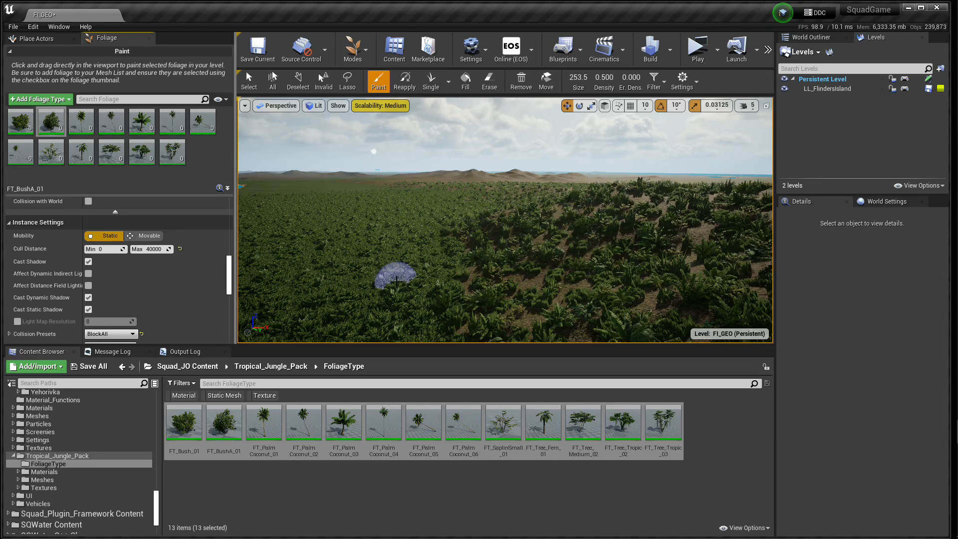
Step: Narrow the foliage palette to widen the viewport, and set the foliage brush size to 8192
left_click_drag(236, 224, 151, 234)
scroll(77, 160, "down", 2)
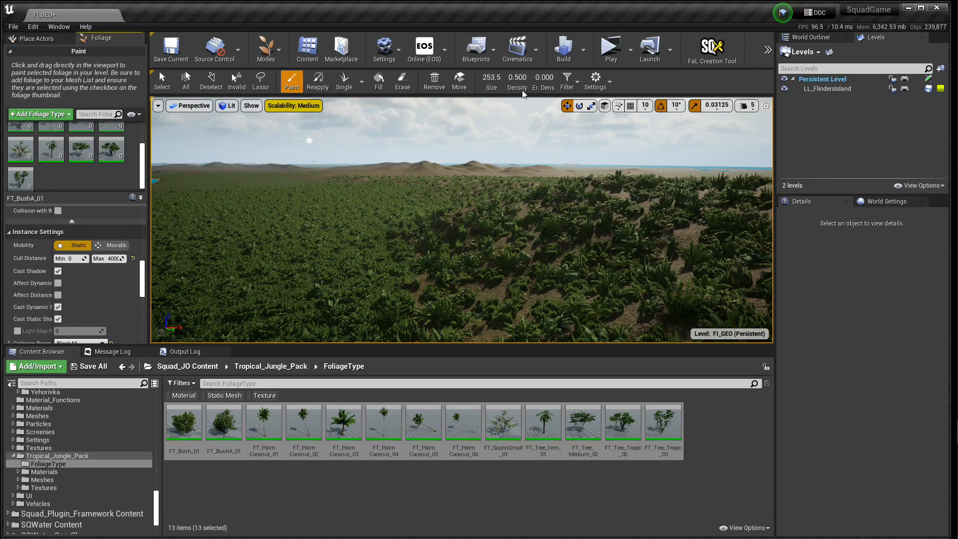
left_click_drag(519, 78, 547, 78)
Step: Paint the activated foliage types over the green and sandy terrain near the shore, and inspect the painted palms and trees at ground level
key("w")
mouse_move(460, 207)
right_mouse_down()
mouse_move(482, 238)
mouse_move(546, 263)
right_mouse_up()
key("s")
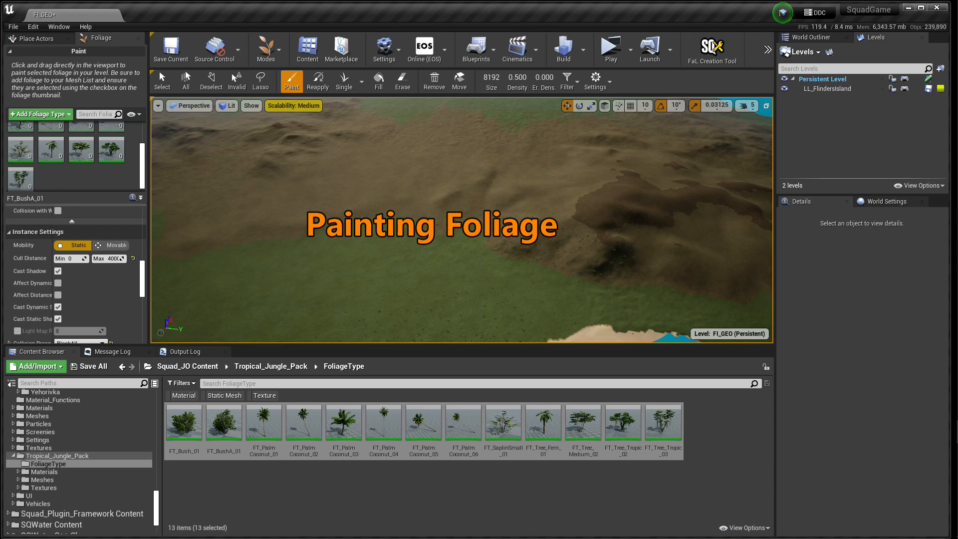
mouse_move(460, 238)
right_mouse_down()
mouse_move(462, 226)
mouse_move(456, 249)
right_mouse_up()
key("w")
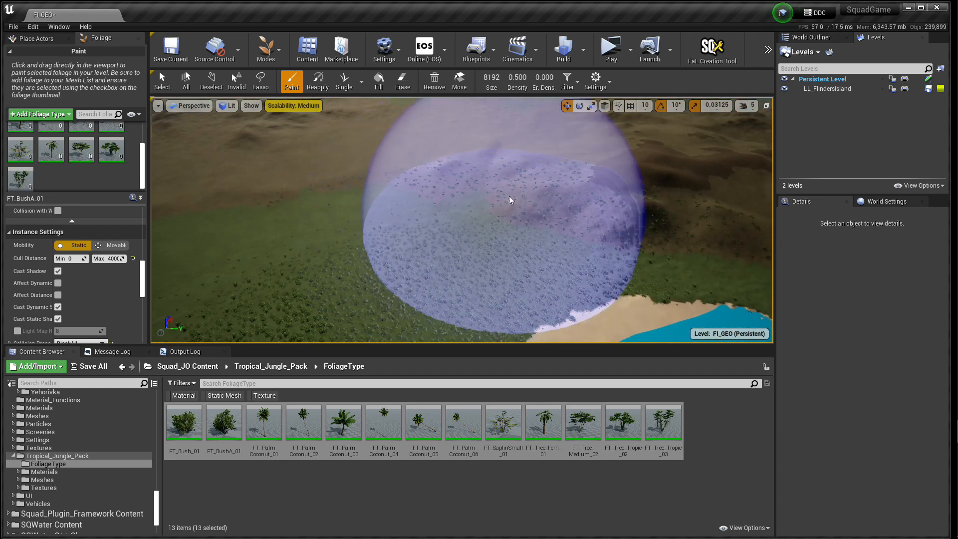
mouse_move(613, 171)
left_mouse_down()
mouse_move(509, 178)
mouse_move(638, 165)
mouse_move(656, 151)
mouse_move(592, 156)
mouse_move(483, 187)
mouse_move(407, 172)
mouse_move(300, 181)
mouse_move(389, 160)
mouse_move(278, 193)
mouse_move(325, 235)
mouse_move(481, 178)
mouse_move(396, 120)
mouse_move(471, 139)
mouse_move(387, 144)
mouse_move(440, 175)
left_mouse_up()
mouse_move(439, 176)
right_mouse_down()
mouse_move(504, 172)
mouse_move(449, 145)
mouse_move(462, 172)
mouse_move(487, 187)
mouse_move(539, 173)
mouse_move(554, 127)
mouse_move(574, 145)
mouse_move(581, 173)
mouse_move(524, 125)
mouse_move(499, 185)
mouse_move(483, 124)
mouse_move(475, 141)
right_mouse_up()
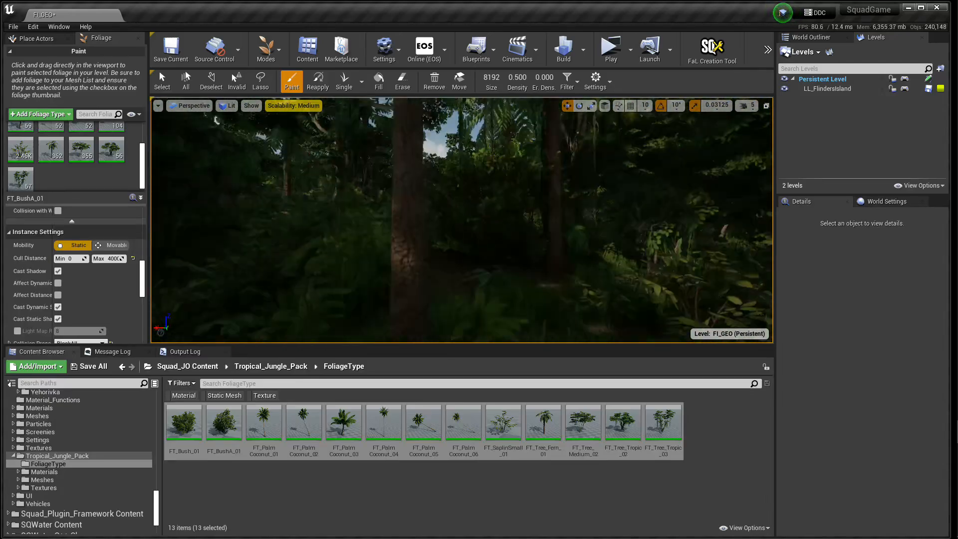
right_click_drag(462, 220, 498, 212)
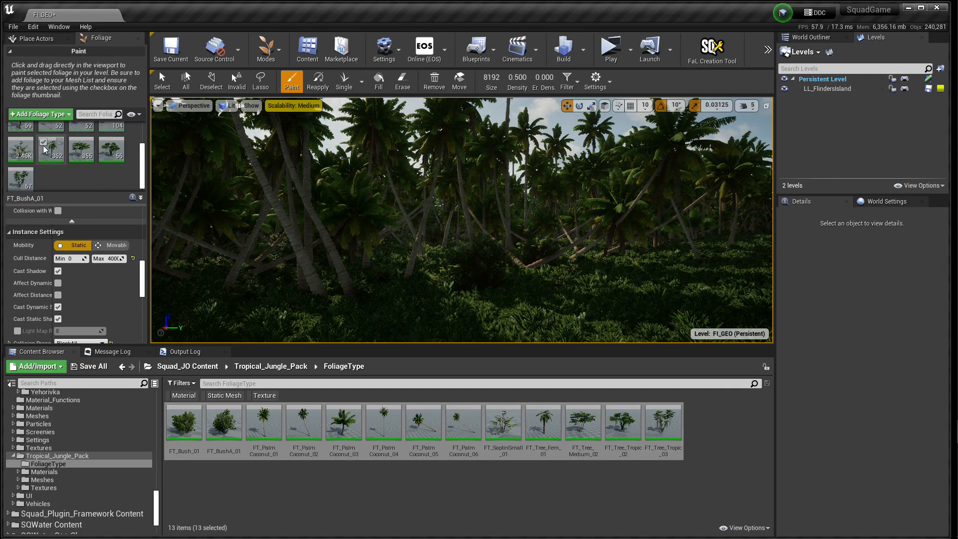
right_click_drag(530, 289, 533, 258)
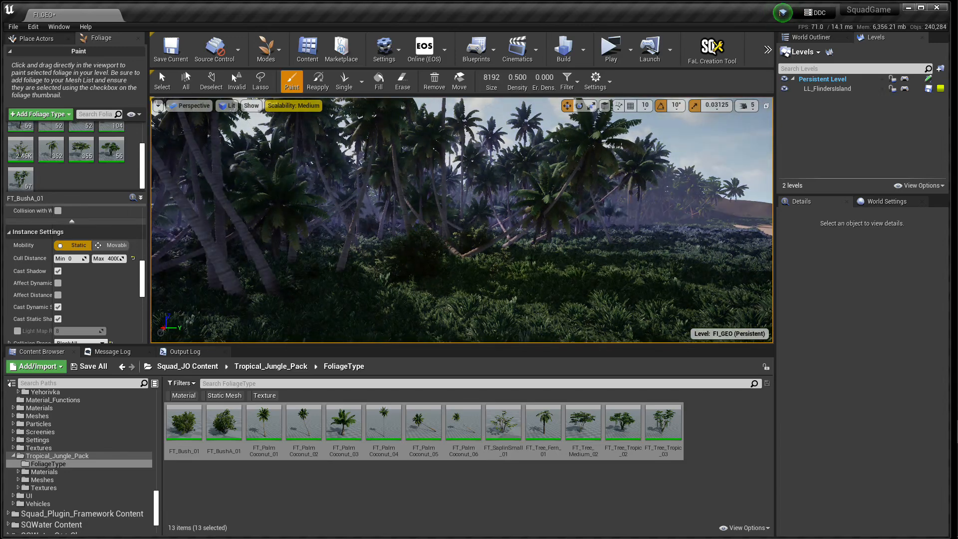
Step: Set the foliage brush size to 1778 and place the brush over the sparse ground beside the painted forest
mouse_move(310, 262)
right_mouse_down()
mouse_move(275, 320)
mouse_move(417, 273)
right_mouse_up()
key("e")
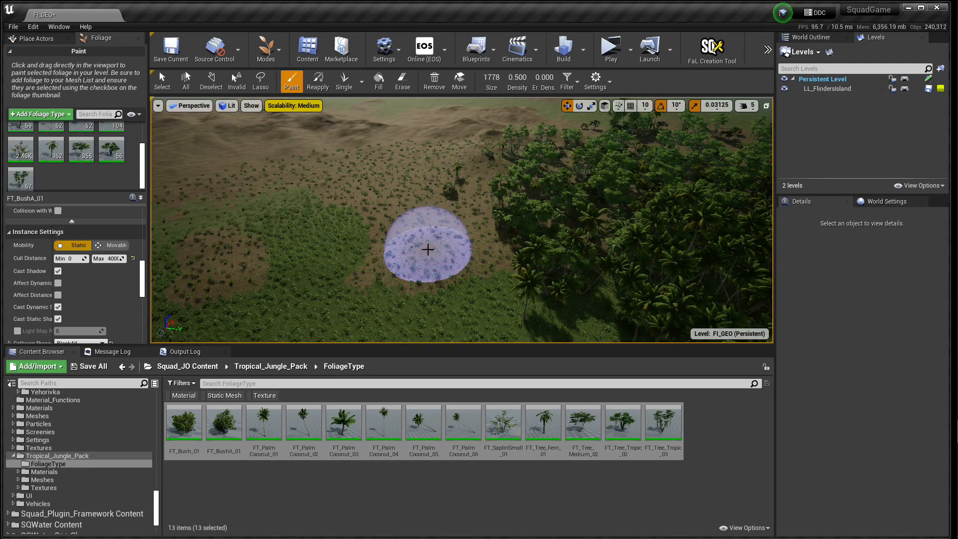
mouse_move(456, 235)
right_mouse_down()
mouse_move(519, 232)
mouse_move(524, 197)
mouse_move(484, 197)
mouse_move(487, 210)
mouse_move(492, 172)
mouse_move(434, 270)
mouse_move(445, 282)
right_mouse_up()
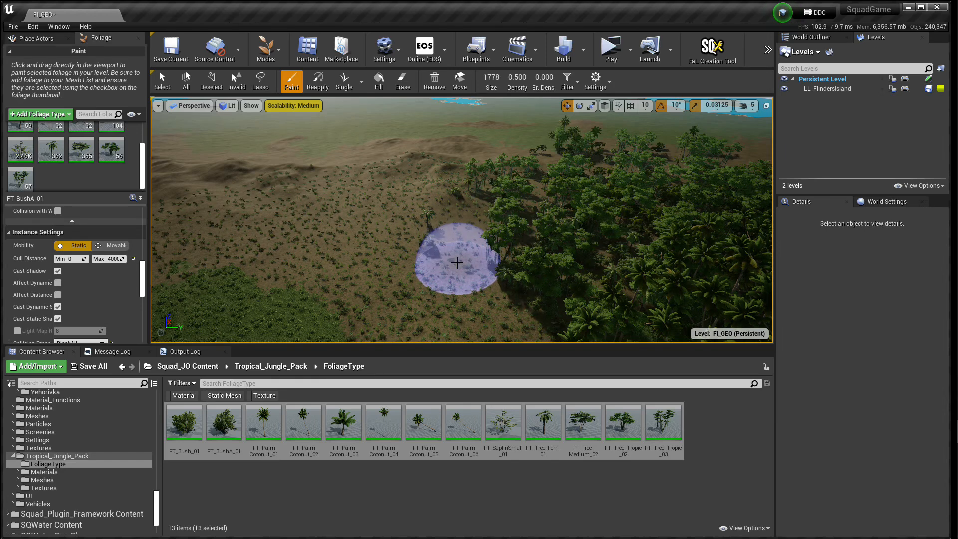
right_click_drag(453, 255, 447, 227)
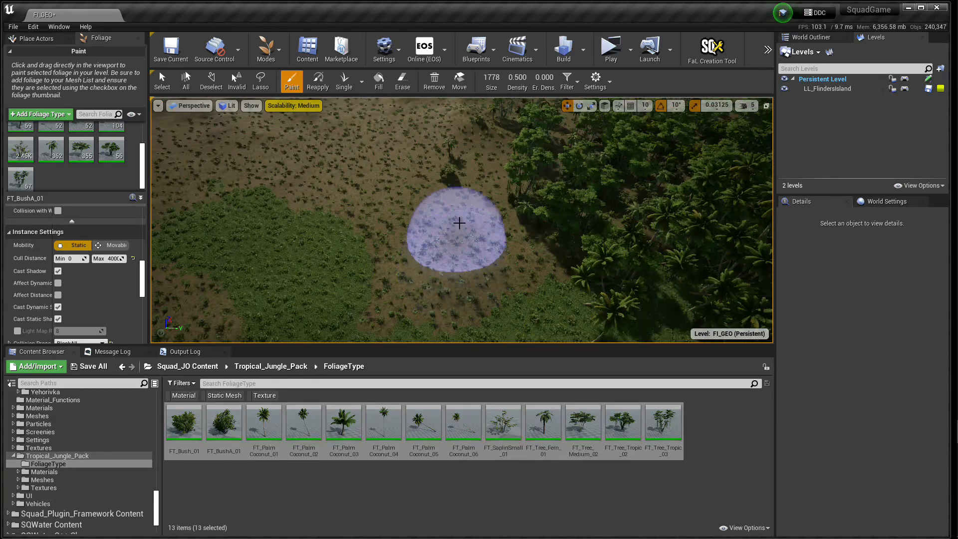
Step: Paint the jungle foliage over the sparse ground beside the forest with the 1778 brush, and inspect the trees at ground level
mouse_move(458, 202)
left_mouse_down()
mouse_move(438, 185)
mouse_move(448, 163)
left_mouse_up()
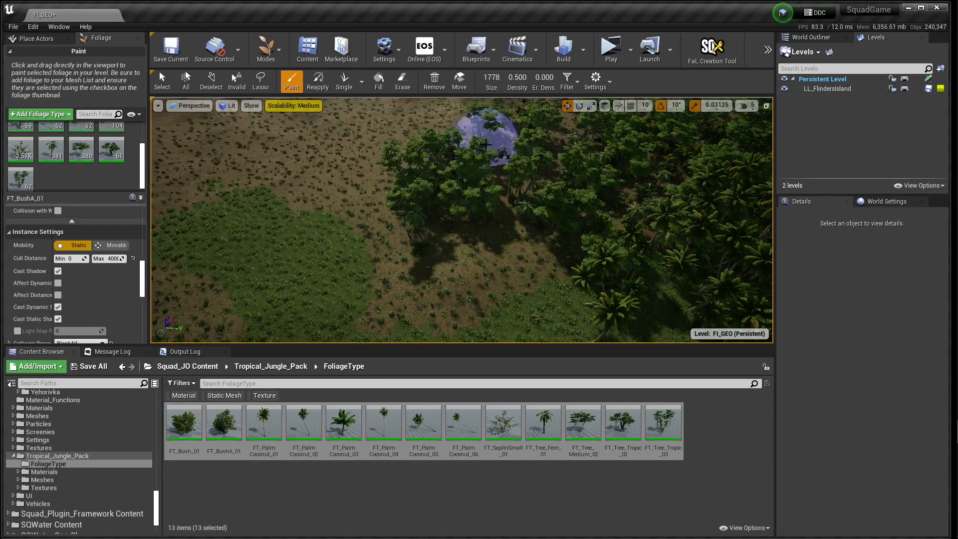
mouse_move(491, 221)
left_mouse_down()
mouse_move(445, 261)
mouse_move(496, 253)
mouse_move(519, 224)
mouse_move(407, 276)
mouse_move(402, 222)
mouse_move(444, 218)
mouse_move(533, 184)
left_mouse_up()
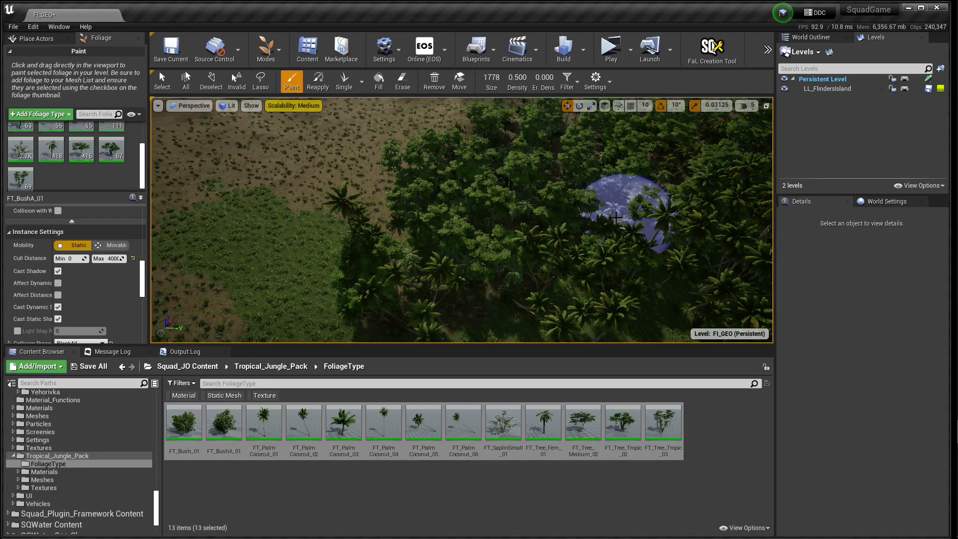
right_click_drag(488, 177, 490, 134)
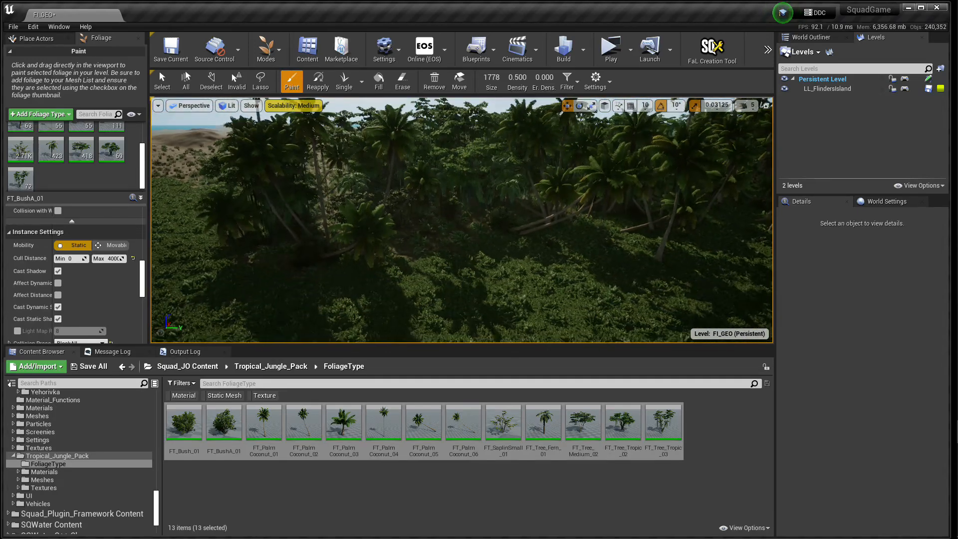
key("w")
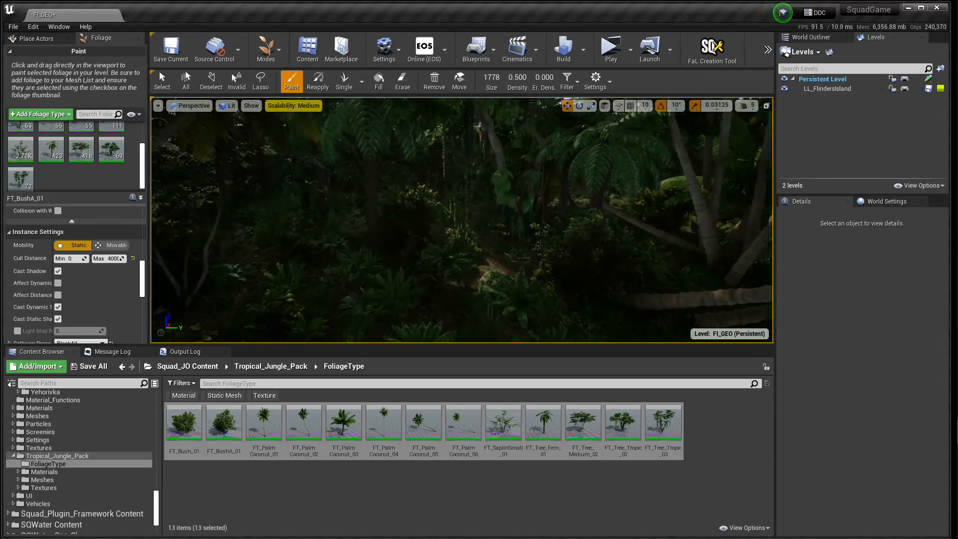
key("w")
right_click_drag(490, 134, 514, 120)
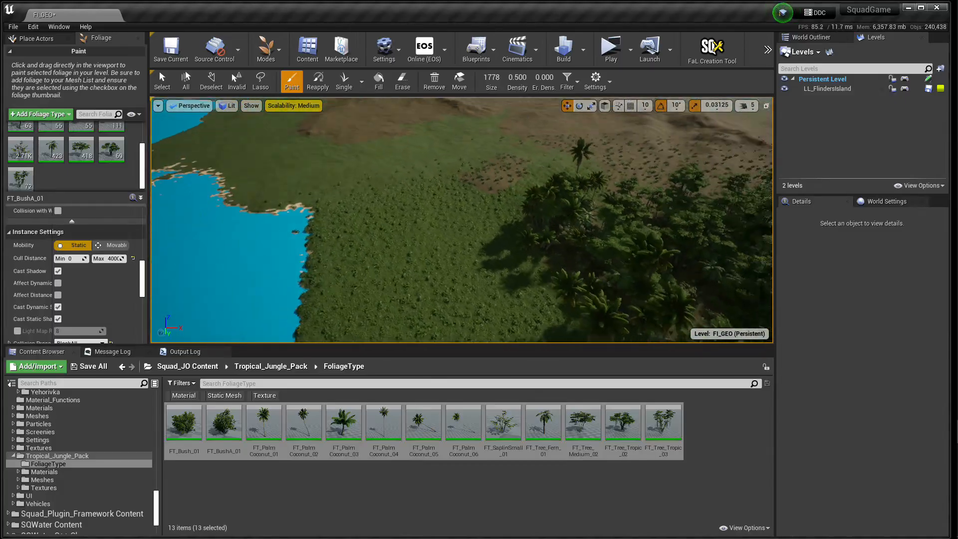
Step: Set the foliage paint density to 0.170 and paint sparser palms and undergrowth over the green ground beside the forest
mouse_move(505, 211)
right_mouse_down()
mouse_move(524, 220)
mouse_move(505, 211)
right_mouse_up()
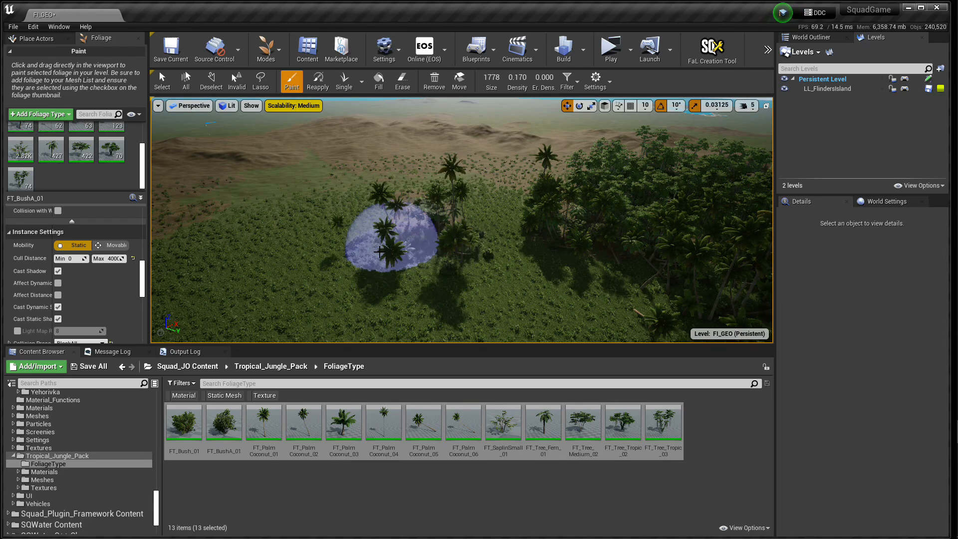
key("w")
mouse_move(462, 220)
right_mouse_down()
mouse_move(389, 175)
mouse_move(457, 212)
mouse_move(457, 182)
mouse_move(544, 215)
mouse_move(649, 200)
mouse_move(596, 232)
mouse_move(357, 212)
mouse_move(289, 192)
mouse_move(457, 274)
mouse_move(504, 269)
mouse_move(481, 222)
mouse_move(517, 231)
mouse_move(474, 224)
mouse_move(522, 237)
mouse_move(456, 225)
mouse_move(447, 244)
mouse_move(390, 268)
right_mouse_up()
key("w")
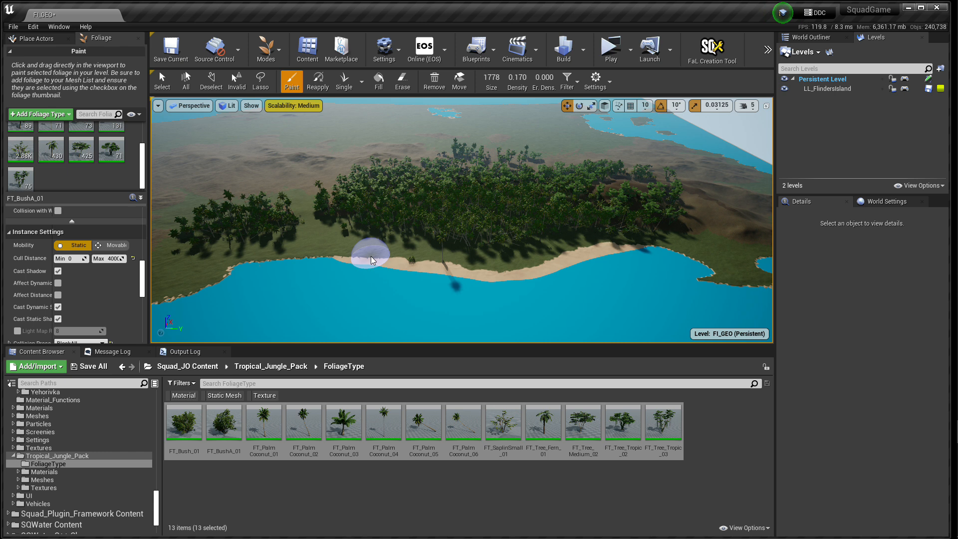
Step: Undo all the foliage strokes painted on the terrain near the shore
key("ctrl+z")
key("ctrl+z")
key("ctrl+z")
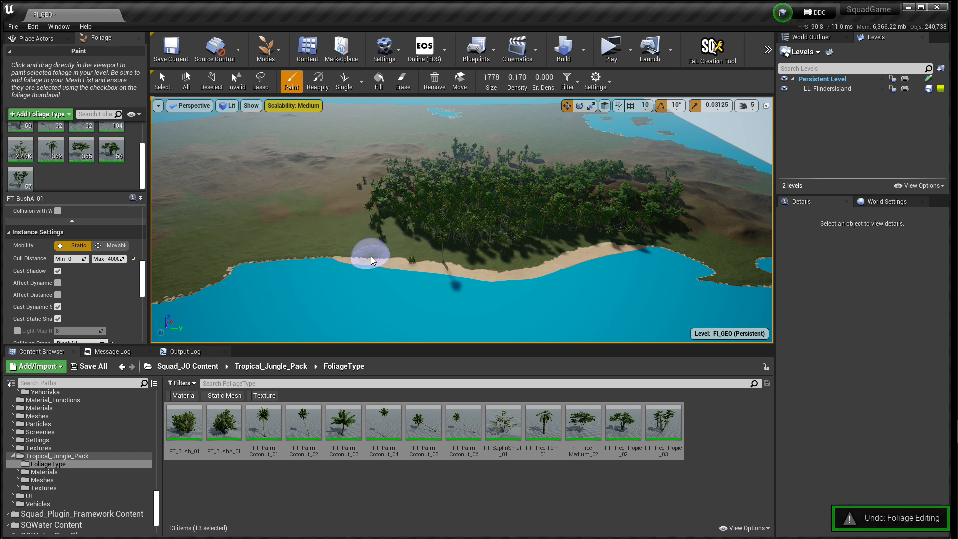
key("ctrl+z")
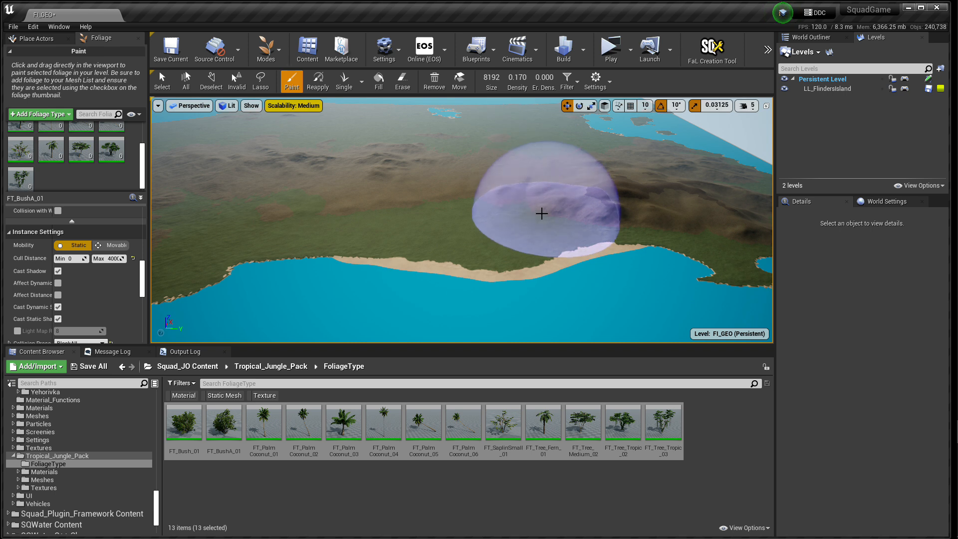
Step: Paint the jungle foliage types along the whole coastal strip with brush size 8192 at density 0.170
mouse_move(558, 195)
left_mouse_down()
mouse_move(403, 188)
mouse_move(252, 203)
mouse_move(570, 222)
mouse_move(465, 227)
mouse_move(239, 209)
mouse_move(268, 204)
mouse_move(254, 234)
mouse_move(460, 231)
mouse_move(519, 252)
mouse_move(436, 255)
mouse_move(448, 209)
left_mouse_up()
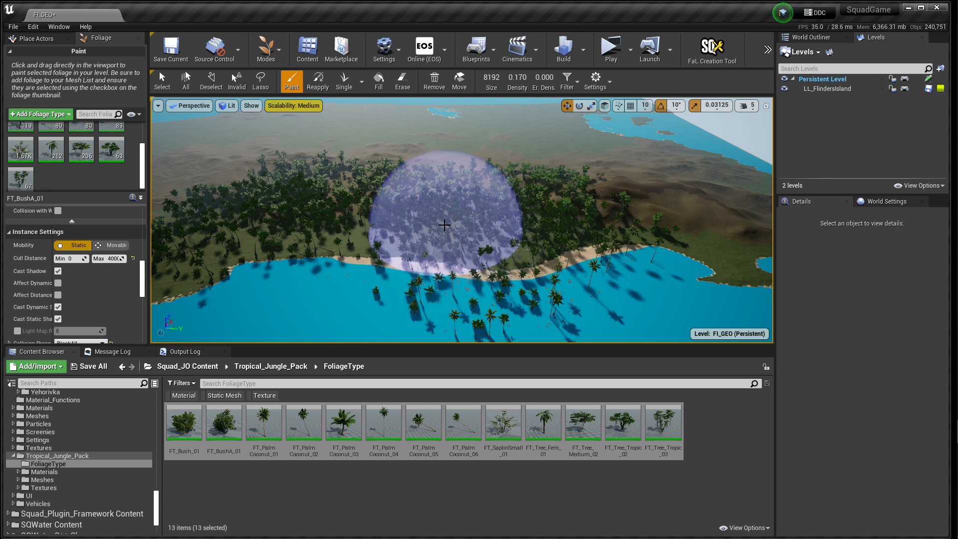
mouse_move(450, 208)
right_mouse_down()
mouse_move(477, 272)
mouse_move(372, 264)
mouse_move(357, 200)
mouse_move(382, 200)
right_mouse_up()
key("w")
key("s")
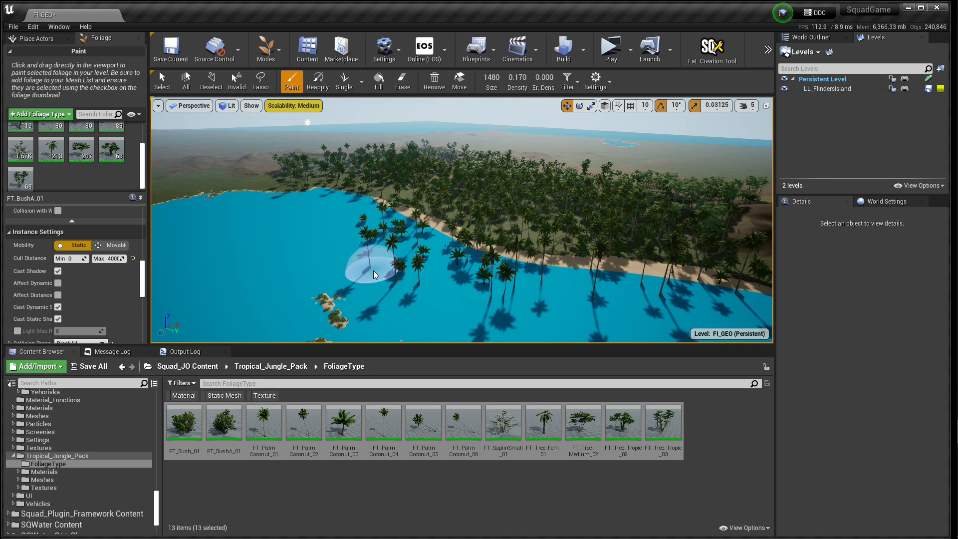
Step: Erase the palms standing in the water along the beach with foliage brush size 1480
mouse_move(364, 251)
left_mouse_down("shift")
mouse_move(392, 242)
mouse_move(453, 259)
mouse_move(530, 295)
mouse_move(620, 298)
left_mouse_up("shift")
right_click_drag(546, 298, 619, 312)
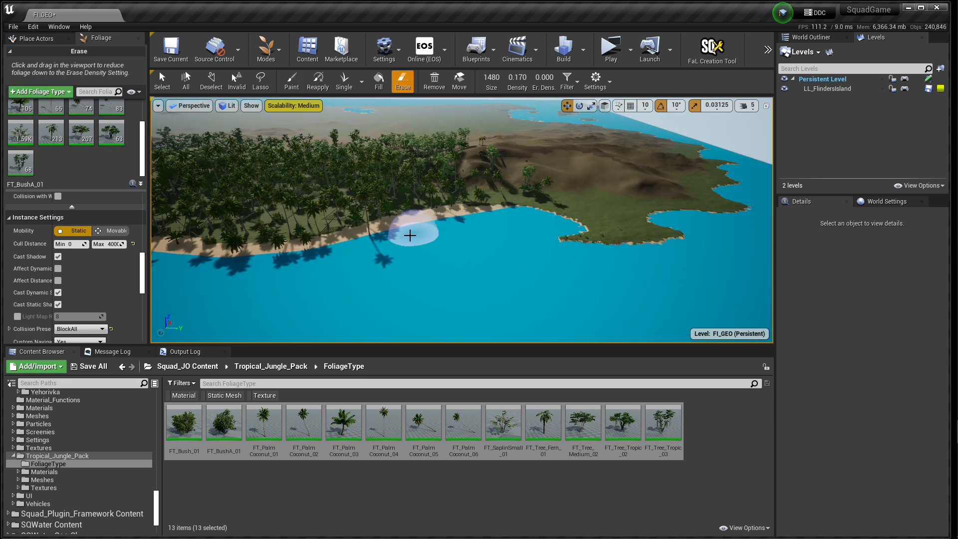
mouse_move(430, 265)
right_mouse_down()
mouse_move(345, 267)
mouse_move(294, 240)
mouse_move(445, 252)
mouse_move(548, 223)
mouse_move(466, 223)
right_mouse_up()
key("w")
key("shift")
mouse_move(646, 254)
left_mouse_down()
mouse_move(686, 226)
mouse_move(551, 273)
mouse_move(681, 218)
left_mouse_up()
right_click_drag(622, 253, 638, 236)
Step: Paint extra foliage into the gaps of the forest beside the beach with brush size 849.7
mouse_move(462, 220)
right_mouse_down()
mouse_move(369, 270)
mouse_move(354, 265)
mouse_move(357, 255)
mouse_move(400, 265)
mouse_move(422, 290)
mouse_move(427, 279)
mouse_move(449, 287)
mouse_move(517, 271)
right_mouse_up()
key("e")
key("s")
key("w")
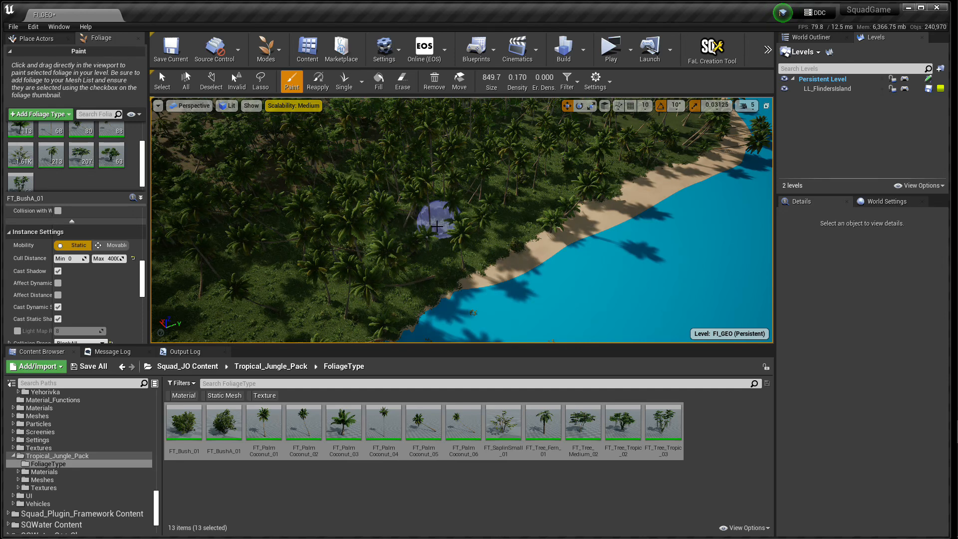
key("w")
mouse_move(380, 223)
right_mouse_down()
mouse_move(280, 219)
mouse_move(212, 175)
mouse_move(175, 167)
mouse_move(312, 184)
mouse_move(312, 225)
mouse_move(325, 239)
mouse_move(317, 199)
right_mouse_up()
key("s")
key("e")
mouse_move(419, 242)
right_mouse_down()
mouse_move(409, 244)
mouse_move(419, 294)
mouse_move(435, 257)
mouse_move(459, 260)
mouse_move(319, 252)
mouse_move(449, 255)
mouse_move(379, 257)
mouse_move(426, 263)
right_mouse_up()
key("w")
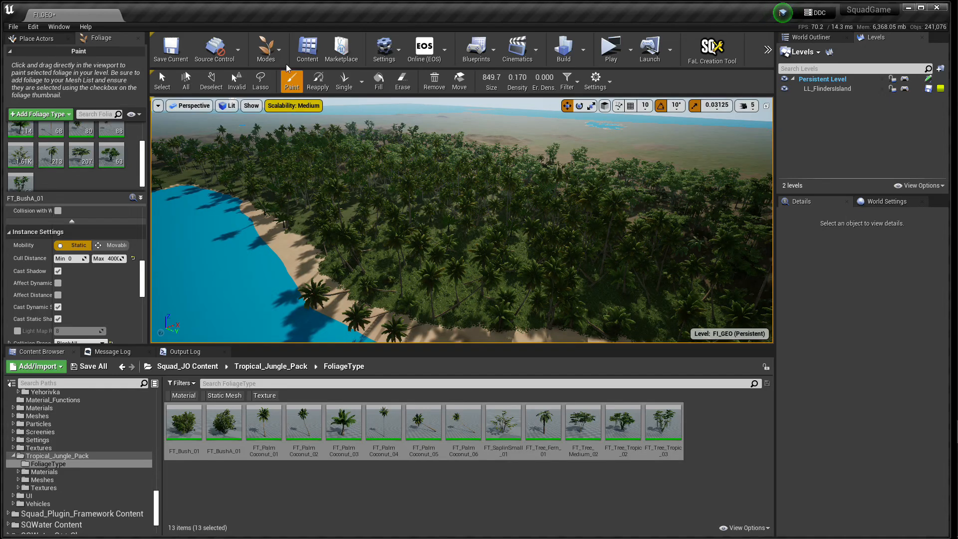
Step: Switch to landscape painting and paint the Grass layer on the ground beneath the trees with a brush size of about 2107
left_click(273, 52)
left_click(276, 97)
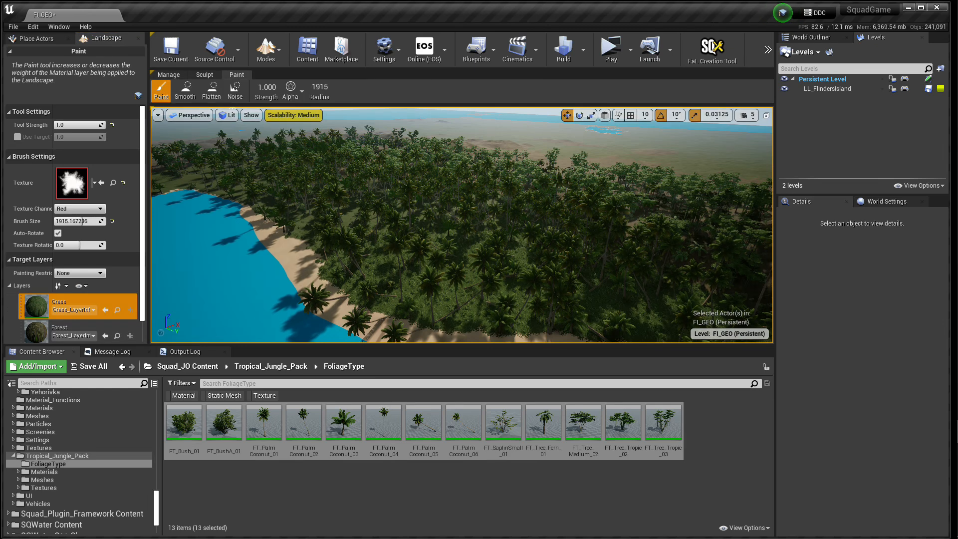
key("w")
right_click_drag(451, 217, 544, 264)
key("w")
key("s")
key("w")
right_click_drag(380, 230, 430, 235)
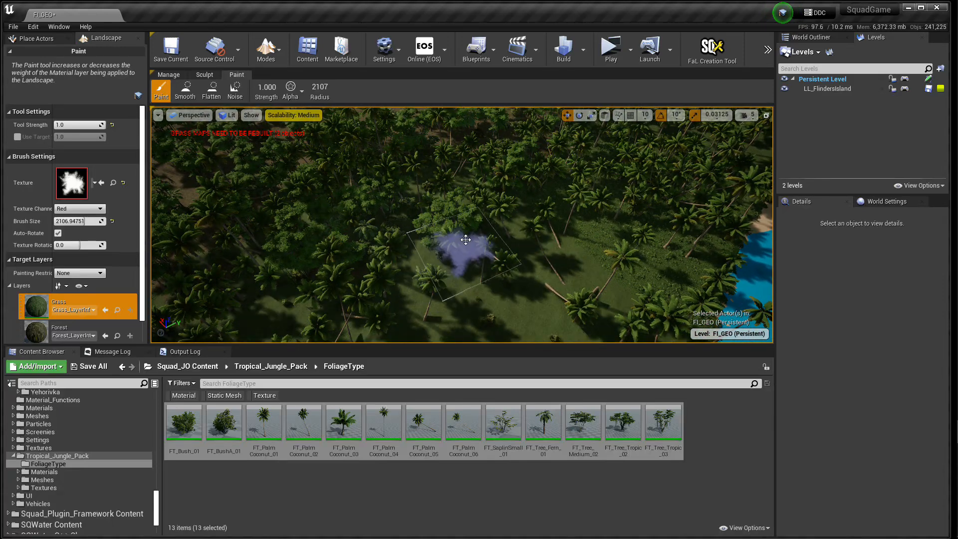
Step: Examine the grass and undergrowth beneath the trees at ground level and the forest from above
key("w")
right_click_drag(514, 260, 519, 262)
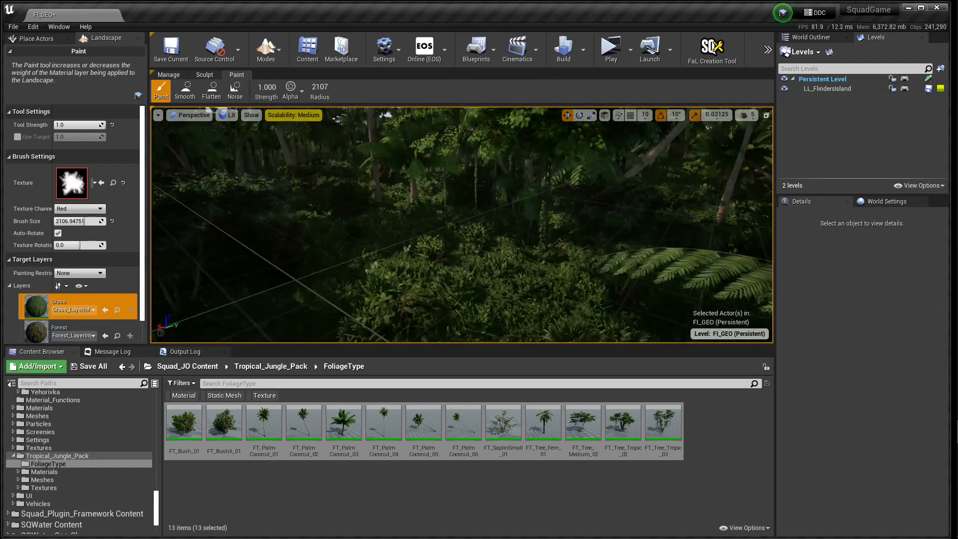
right_click_drag(519, 262, 554, 286)
key("e")
key("w")
key("e")
key("w")
key("w")
key("s")
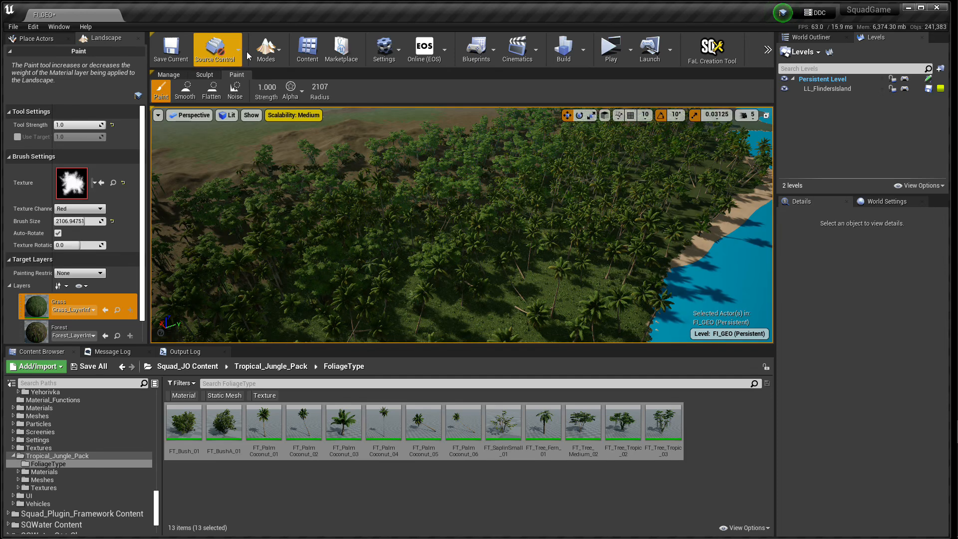
Step: Return to foliage editing, set the brush size to 1400, and erase a patch of trees inside the forest
left_click(266, 50)
left_click(280, 104)
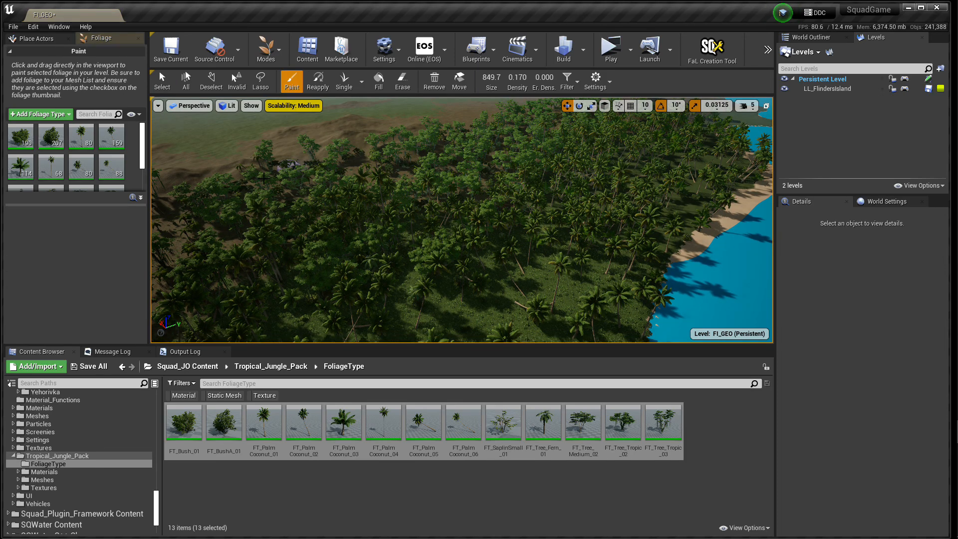
left_click_drag(491, 78, 502, 78)
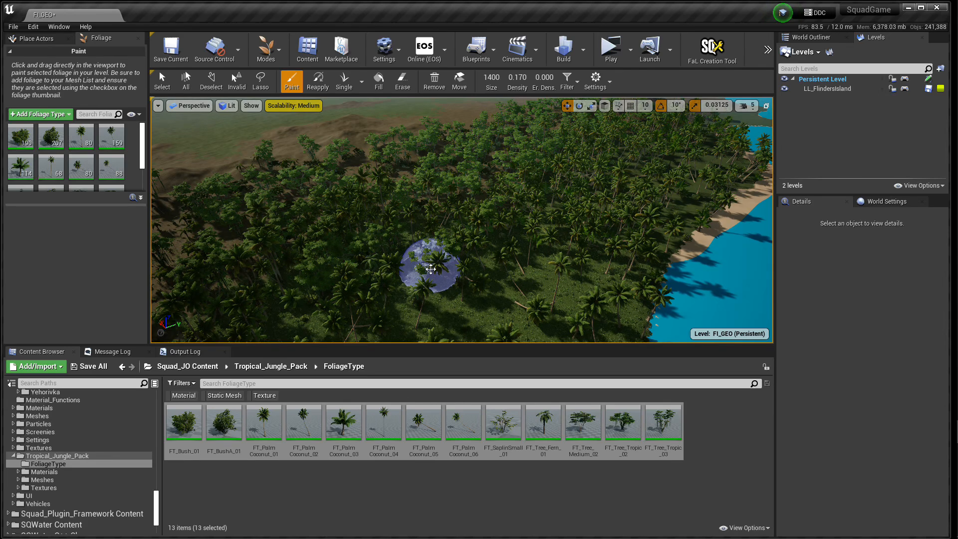
mouse_move(460, 248)
left_mouse_down("shift")
mouse_move(388, 267)
mouse_move(464, 267)
mouse_move(382, 257)
mouse_move(422, 217)
mouse_move(391, 242)
mouse_move(438, 256)
mouse_move(384, 262)
left_mouse_up("shift")
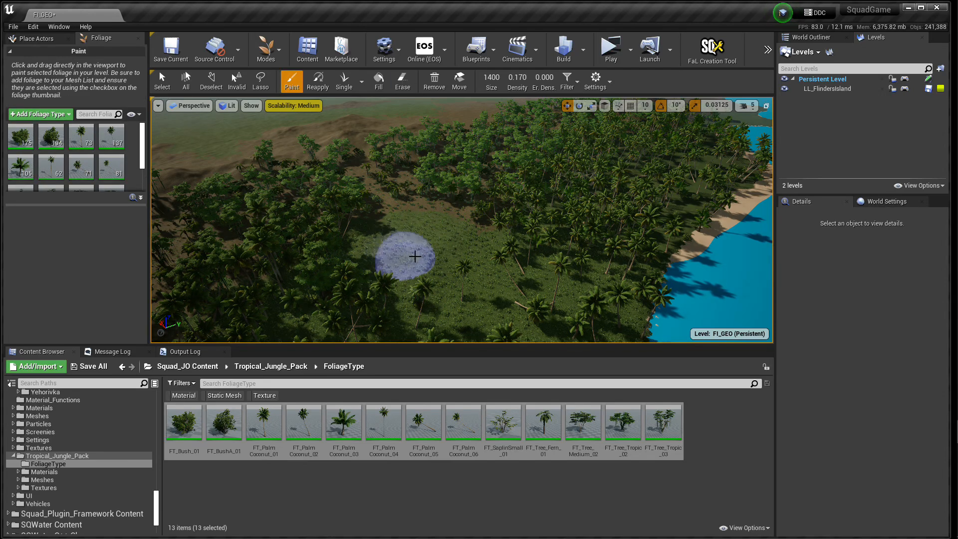
Step: Repaint jungle foliage over the cleared patch at density 0.170, and inspect the palms along the beach
mouse_move(456, 245)
left_mouse_down()
mouse_move(442, 212)
mouse_move(359, 251)
left_mouse_up()
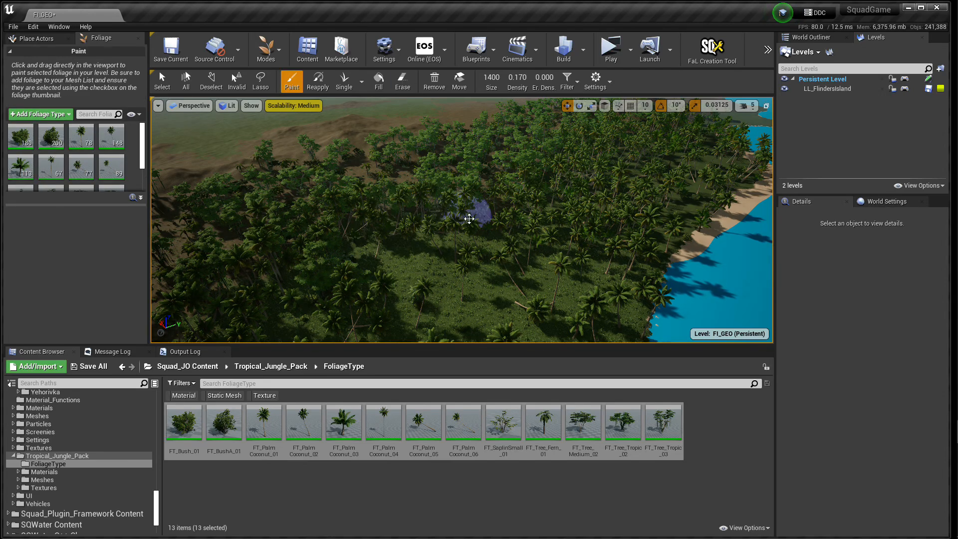
left_click_drag(487, 231, 489, 243)
mouse_move(483, 243)
right_mouse_down()
mouse_move(430, 287)
mouse_move(416, 259)
mouse_move(297, 262)
mouse_move(394, 263)
mouse_move(439, 227)
mouse_move(472, 222)
mouse_move(457, 224)
mouse_move(478, 252)
mouse_move(520, 235)
mouse_move(399, 249)
mouse_move(319, 240)
mouse_move(464, 266)
right_mouse_up()
key("w")
key("d")
key("d")
key("d")
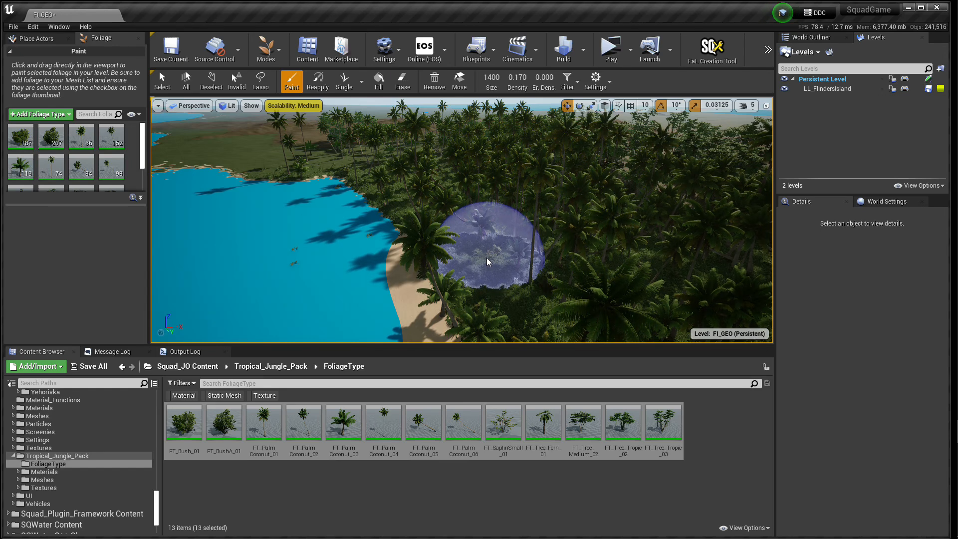
right_click_drag(487, 257, 487, 239)
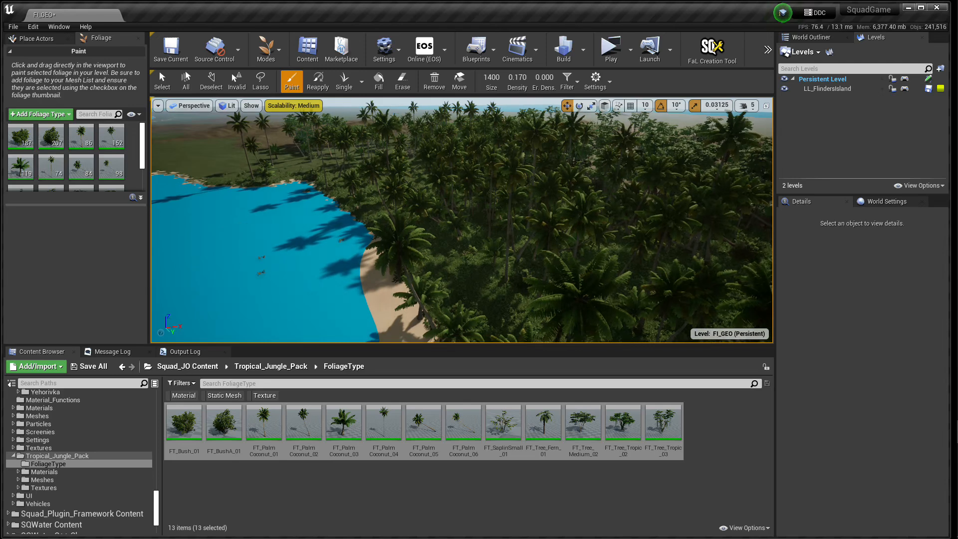